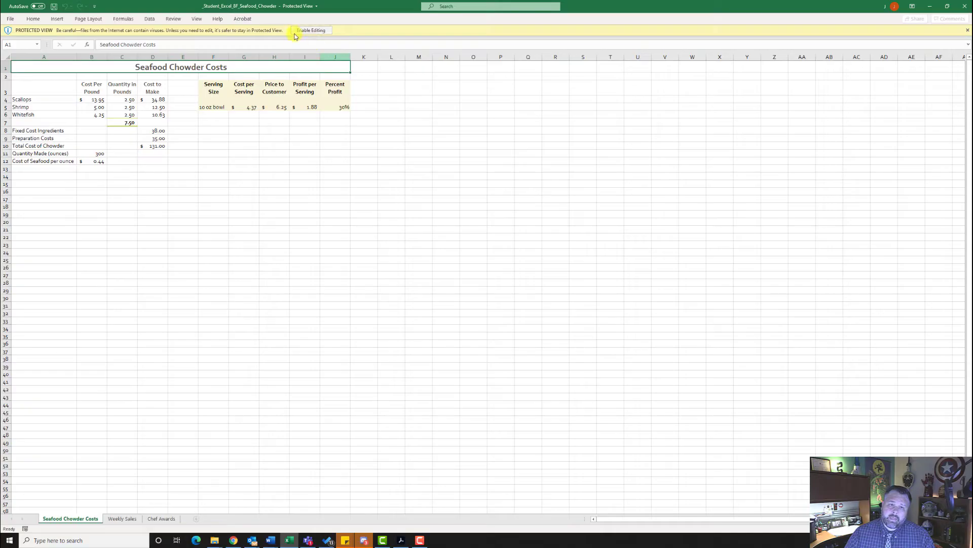
Enable editing of the workbook and make sure the Analysis ToolPak and Solver add-ins are active.
{"action": "left_click", "coordinate": [311, 31]}
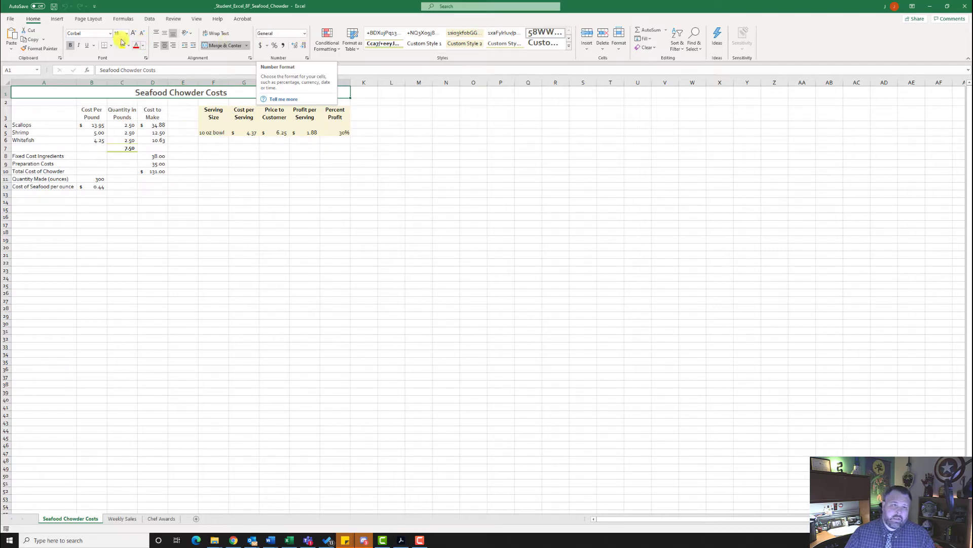
{"action": "left_click", "coordinate": [11, 19]}
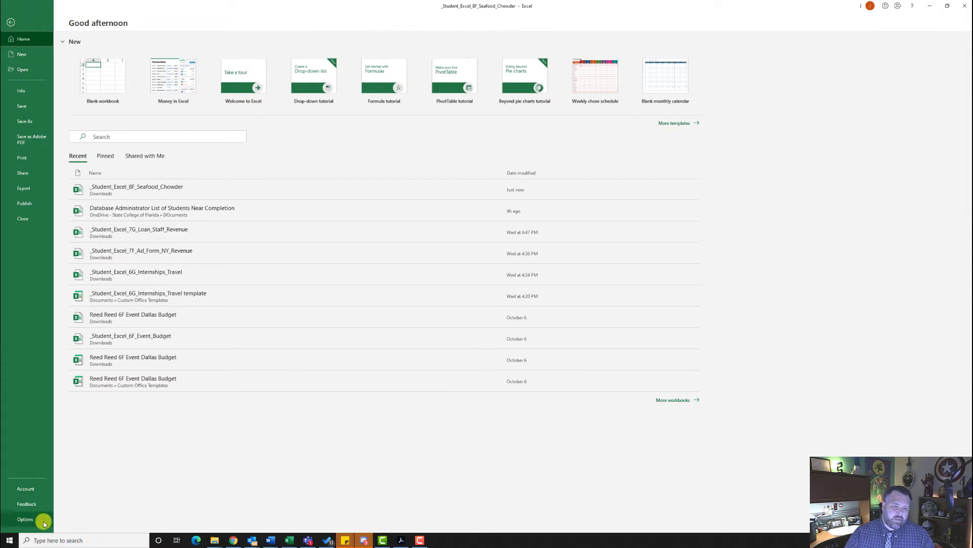
{"action": "left_click", "coordinate": [25, 518]}
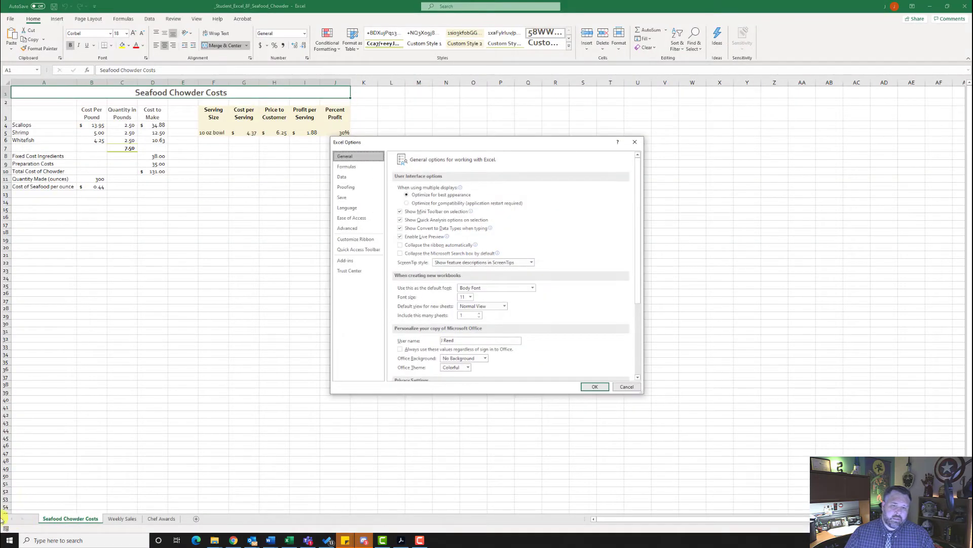
{"action": "left_click", "coordinate": [348, 262]}
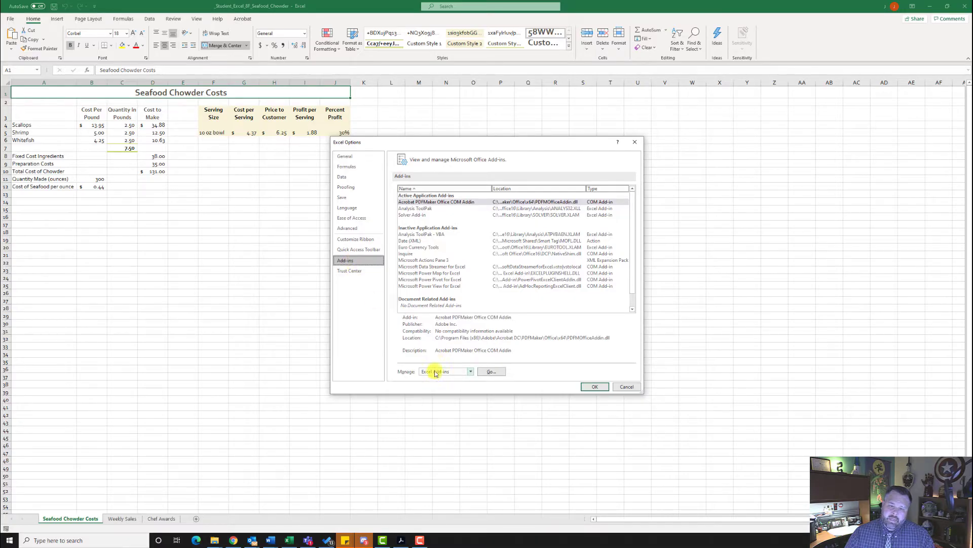
{"action": "left_click", "coordinate": [471, 372]}
{"action": "left_click", "coordinate": [472, 371]}
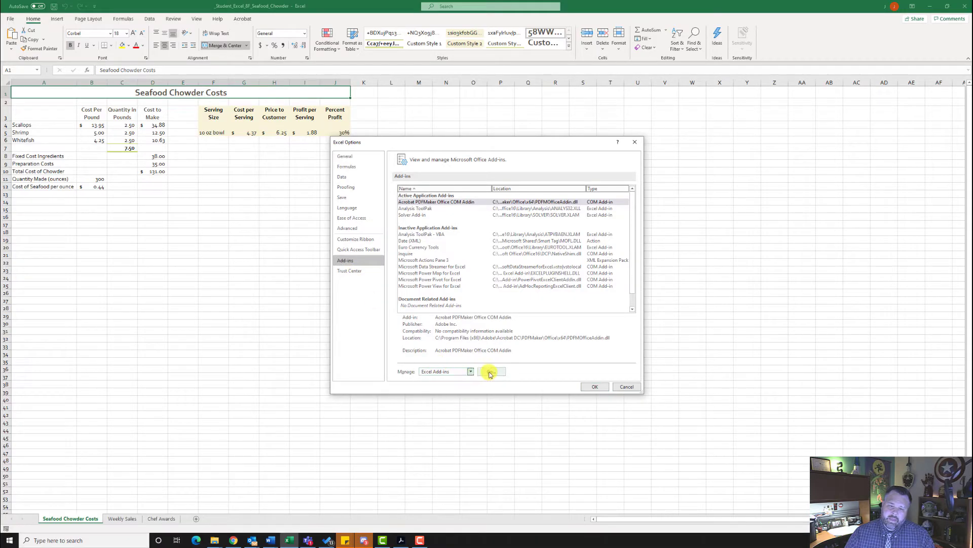
{"action": "left_click", "coordinate": [491, 371]}
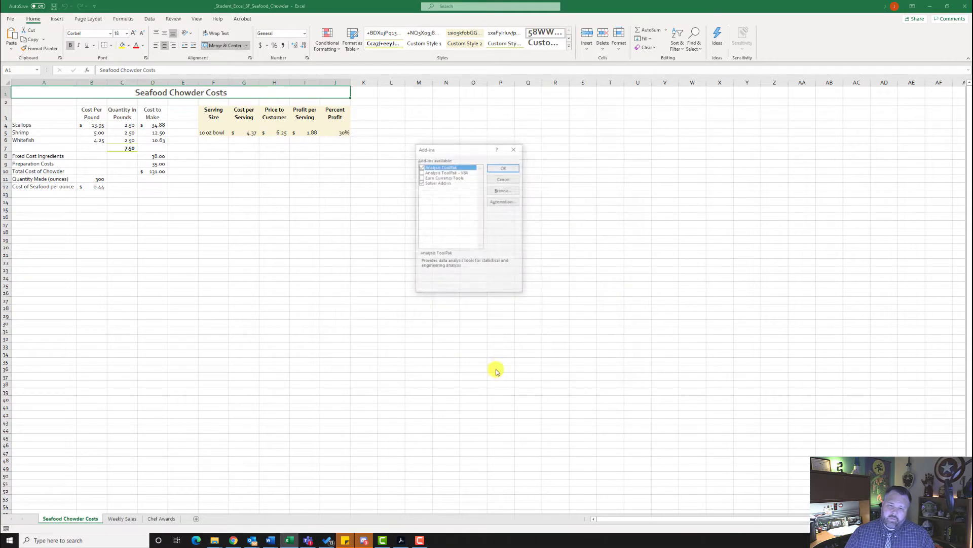
{"action": "left_click", "coordinate": [421, 167]}
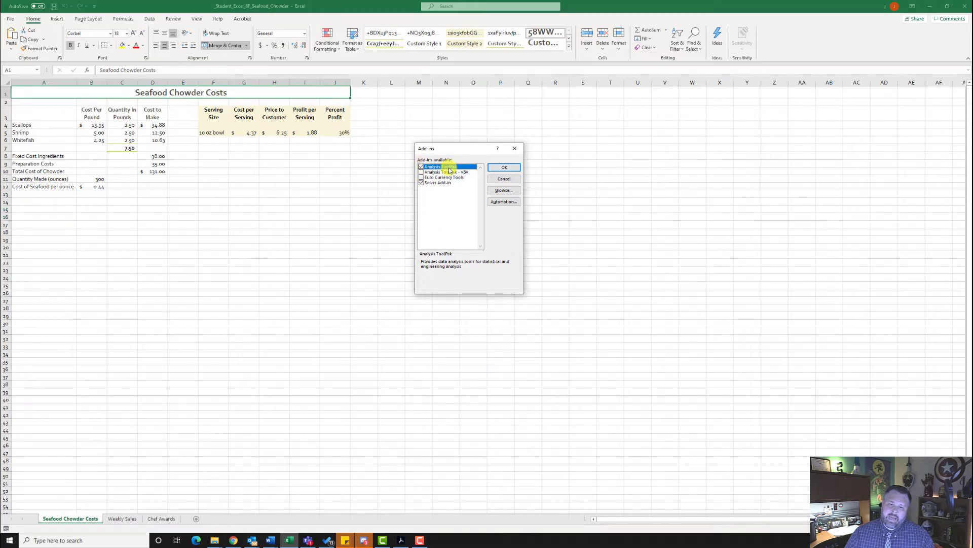
{"action": "left_click", "coordinate": [422, 183]}
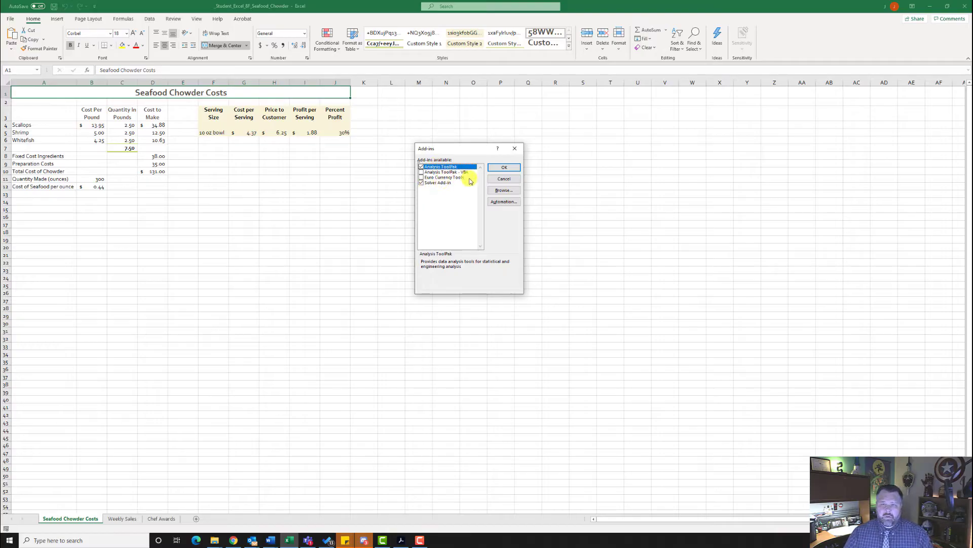
{"action": "left_click", "coordinate": [516, 167]}
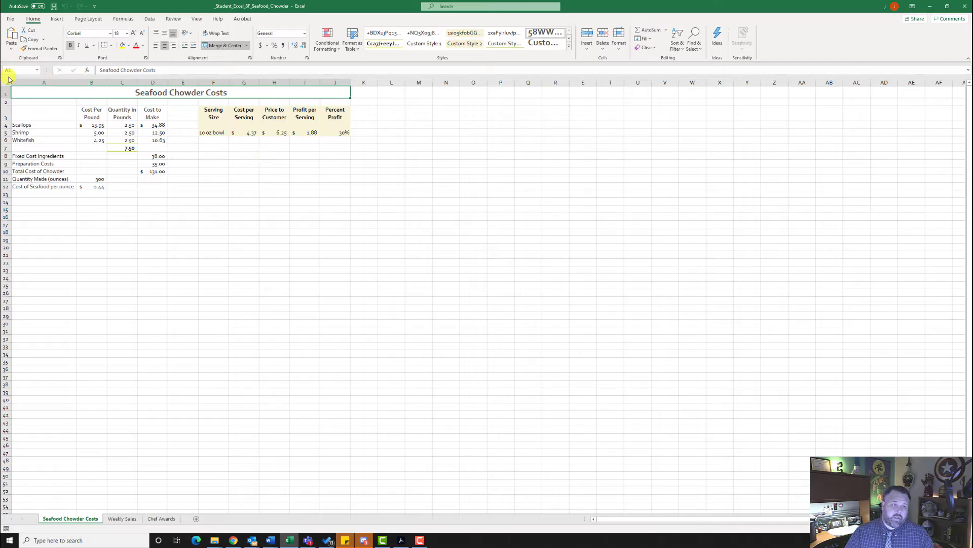
Solve for a value of 35% in the Percent_Profit cell with Solver by changing cells C4:C6.
{"action": "left_click", "coordinate": [38, 74]}
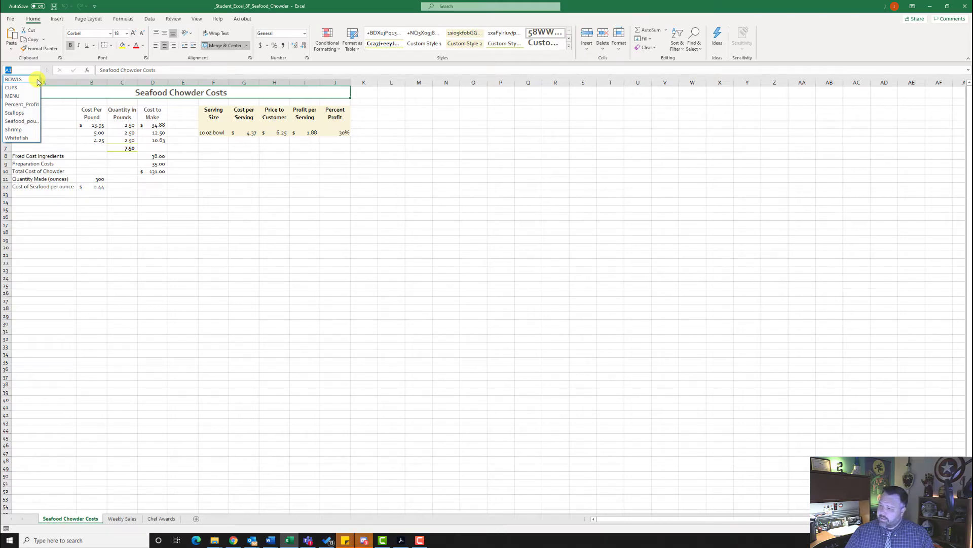
{"action": "left_click", "coordinate": [30, 105]}
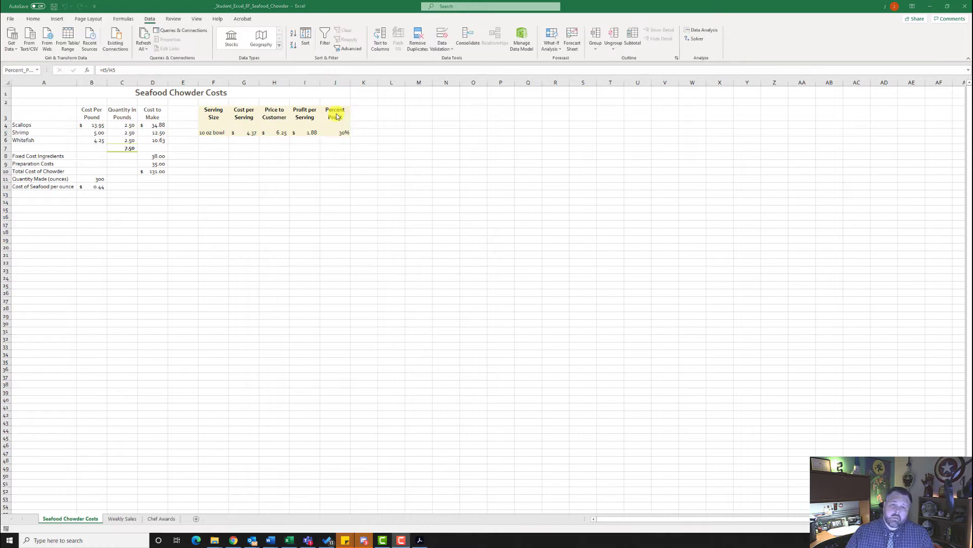
{"action": "left_click", "coordinate": [341, 132]}
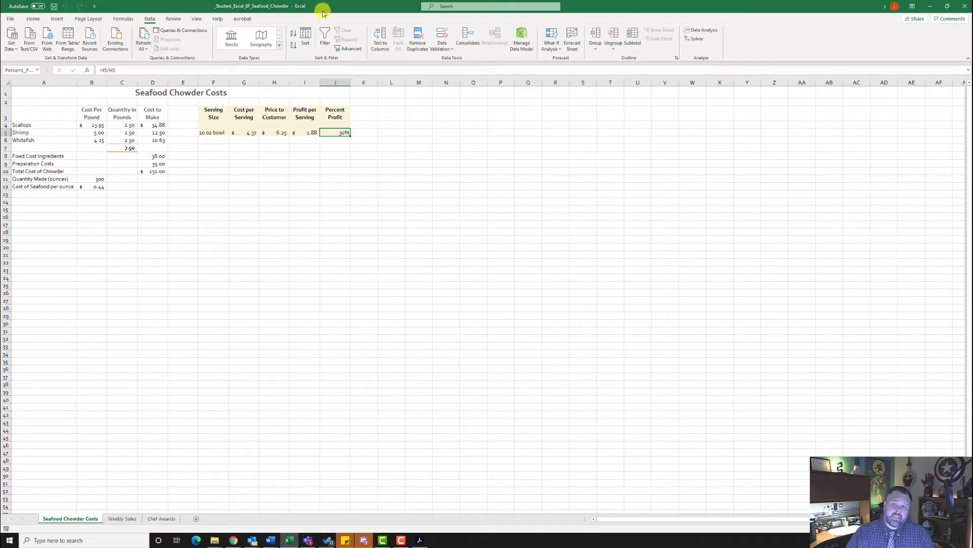
{"action": "left_click", "coordinate": [698, 39]}
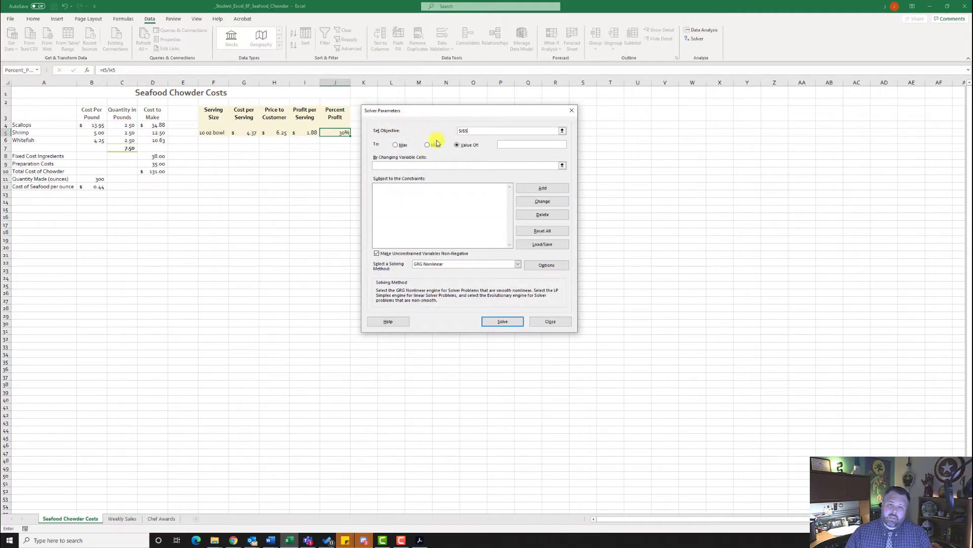
{"action": "left_click", "coordinate": [457, 145]}
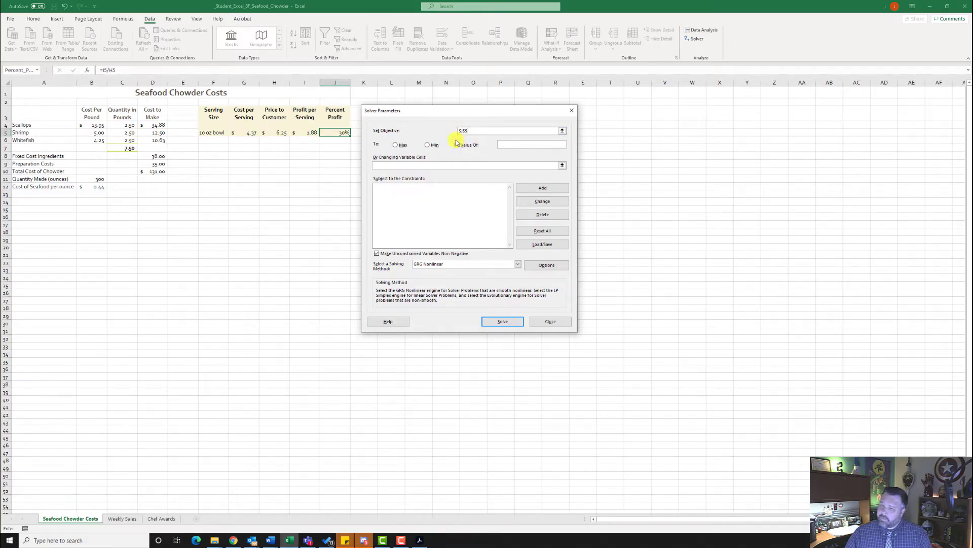
{"action": "left_click", "coordinate": [457, 145]}
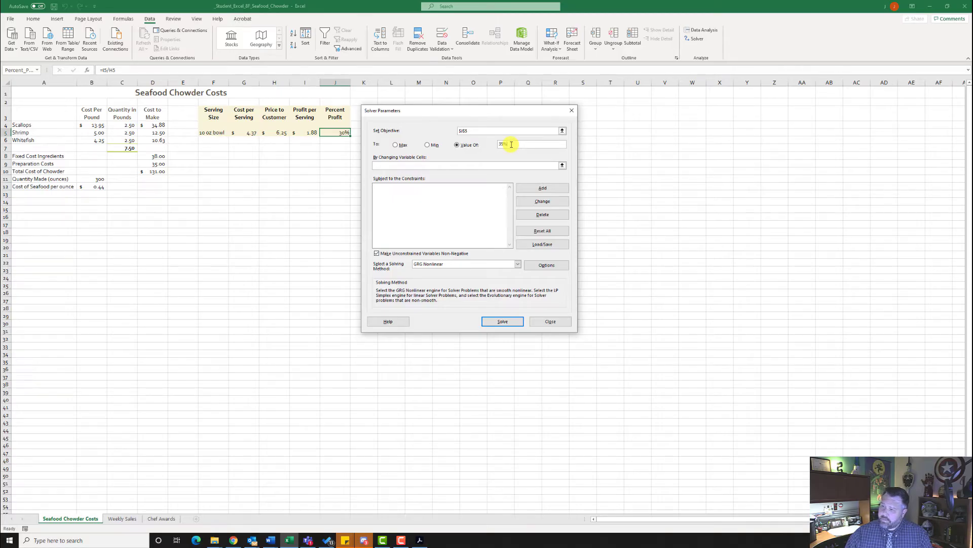
{"action": "left_click", "coordinate": [395, 167]}
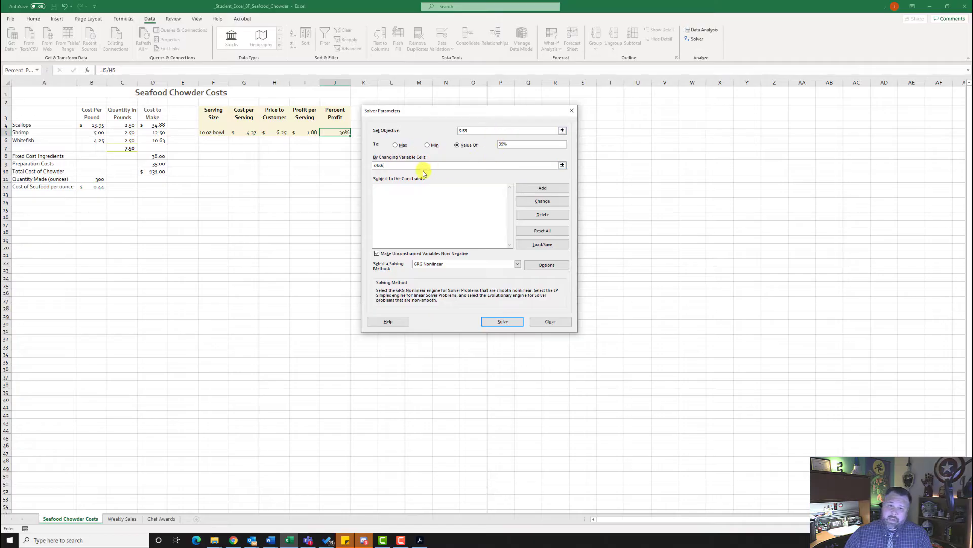
{"action": "left_click", "coordinate": [510, 324]}
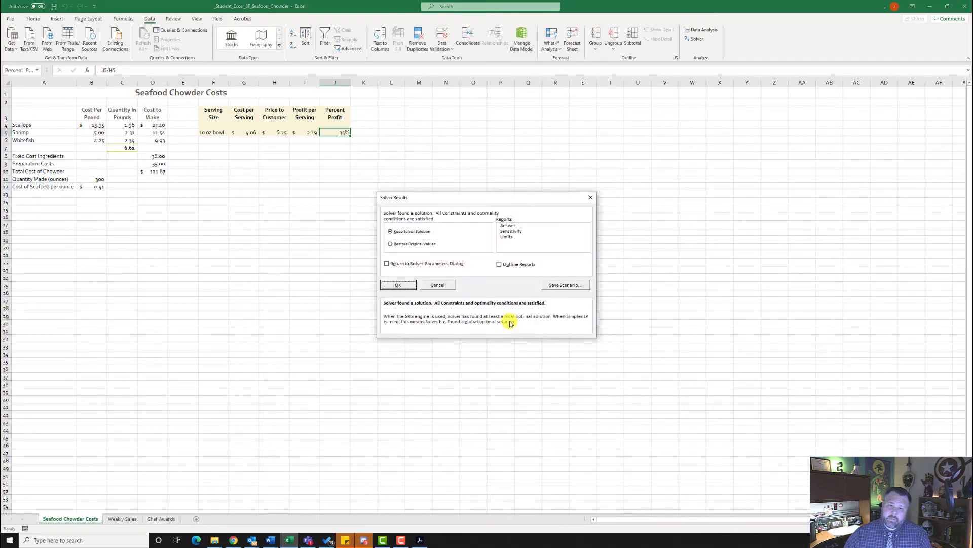
Save the Solver solution as the scenario "No minimum weight", then restore the original values and return to the Solver parameters.
{"action": "left_click", "coordinate": [565, 285]}
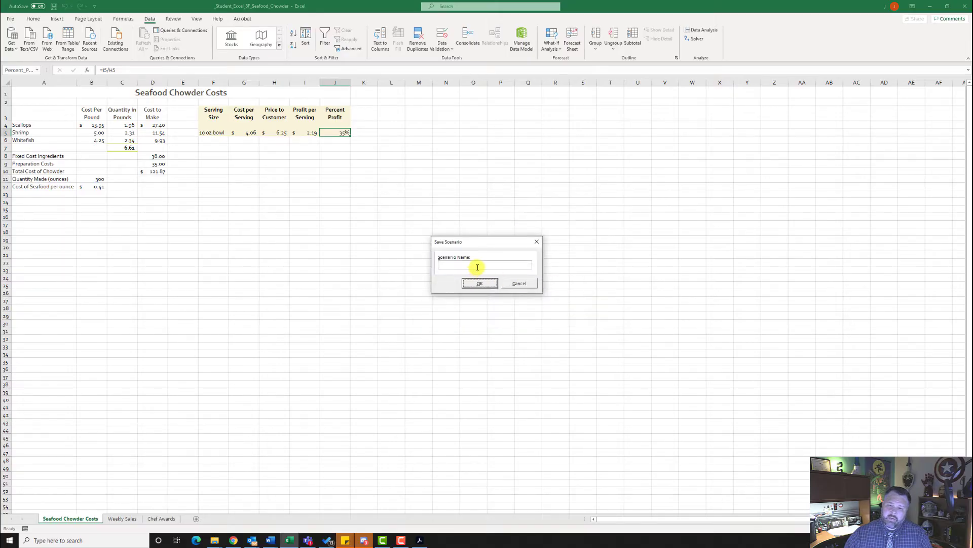
{"action": "type", "text": "No minimum weight"}
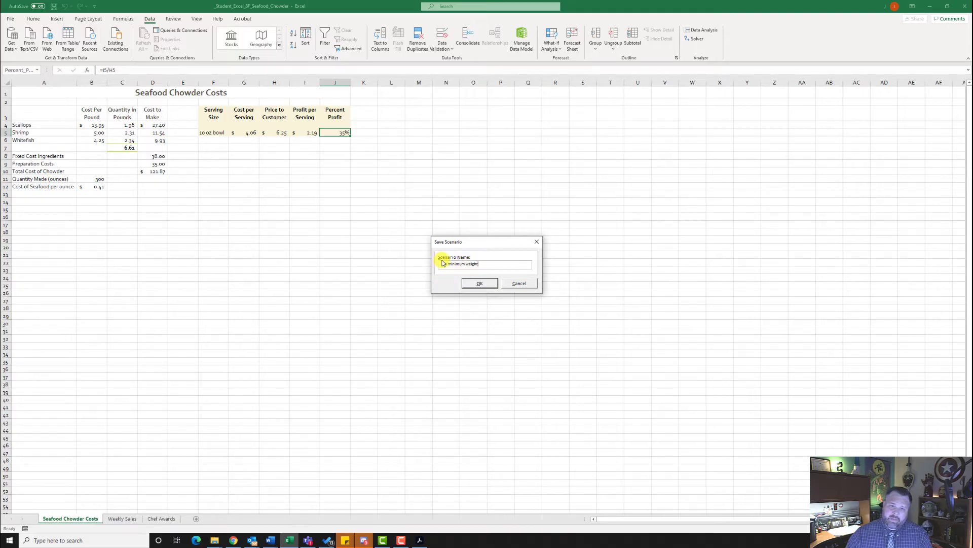
{"action": "left_click", "coordinate": [488, 284]}
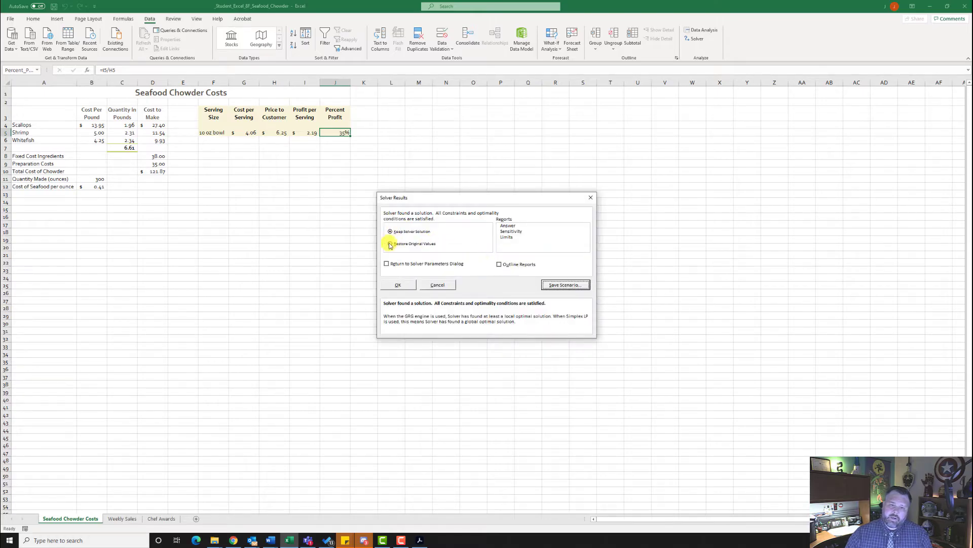
{"action": "left_click", "coordinate": [391, 245]}
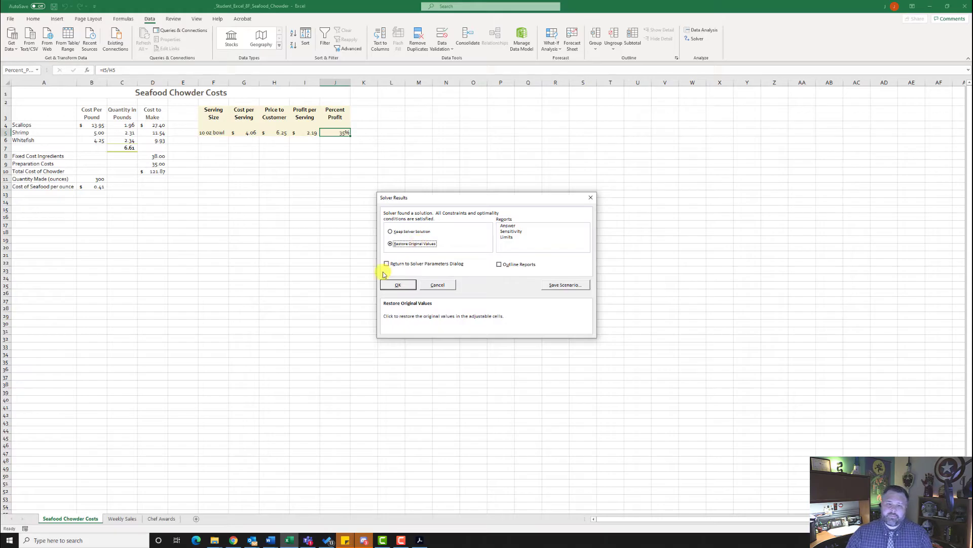
{"action": "left_click", "coordinate": [387, 264]}
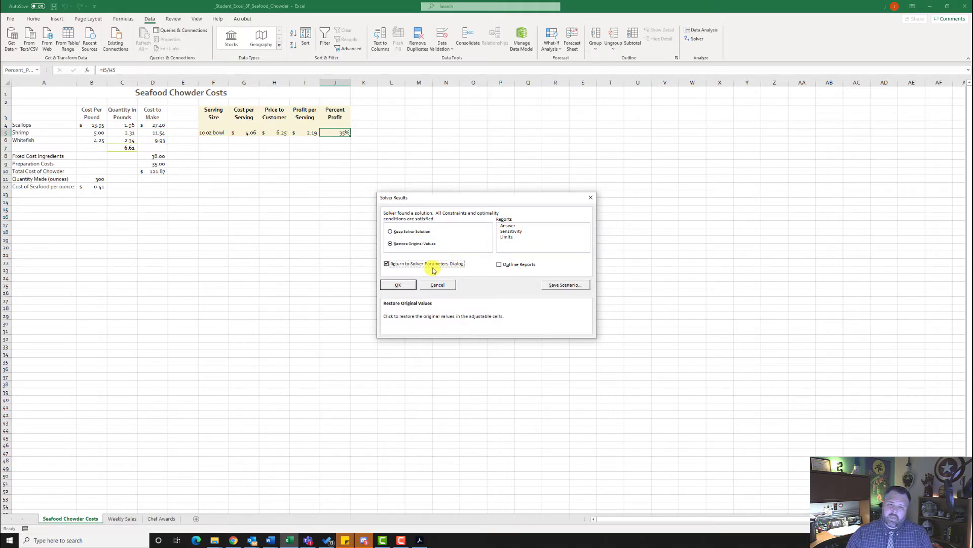
{"action": "left_click", "coordinate": [400, 285]}
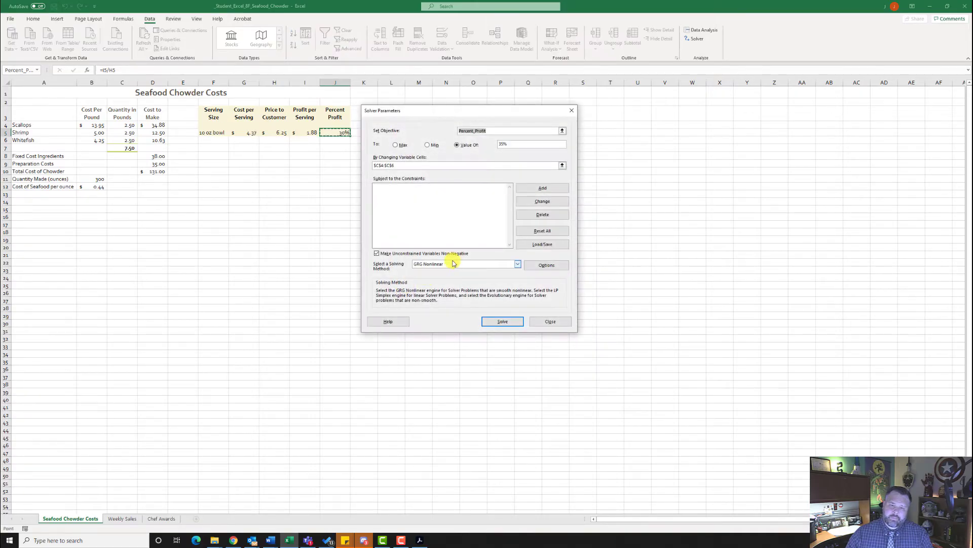
Add the constraint C7 >= 7.5 to the Solver model and solve it again.
{"action": "left_click", "coordinate": [540, 189]}
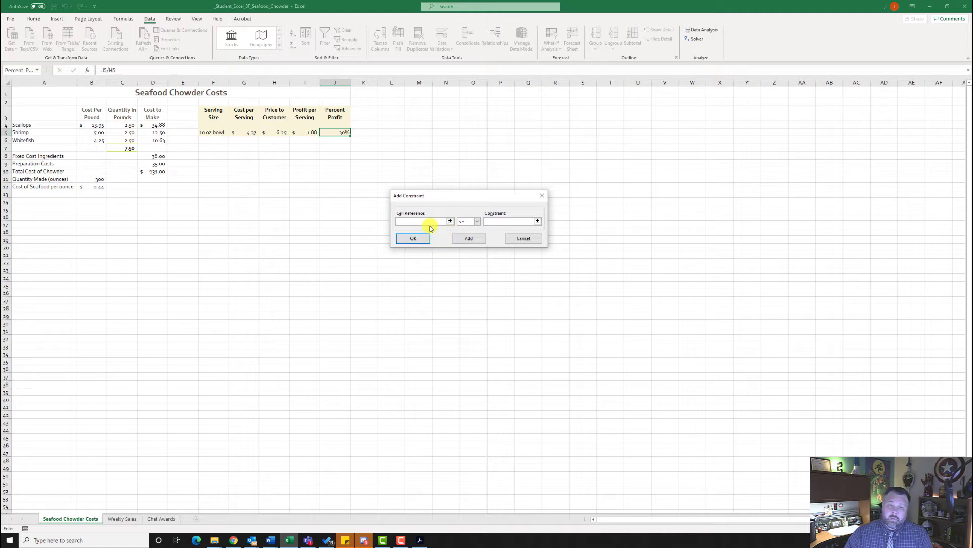
{"action": "type", "text": "c7"}
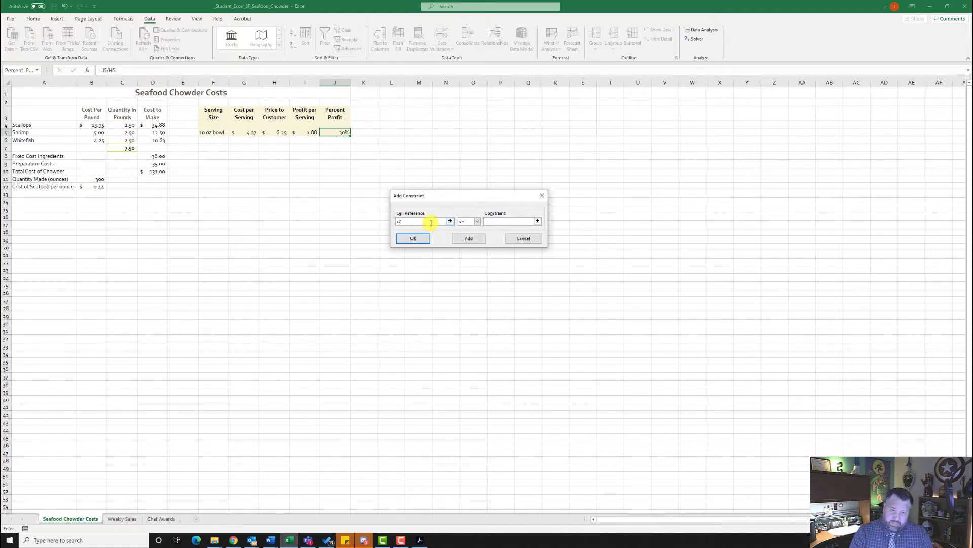
{"action": "left_click", "coordinate": [478, 222]}
{"action": "left_click", "coordinate": [468, 239]}
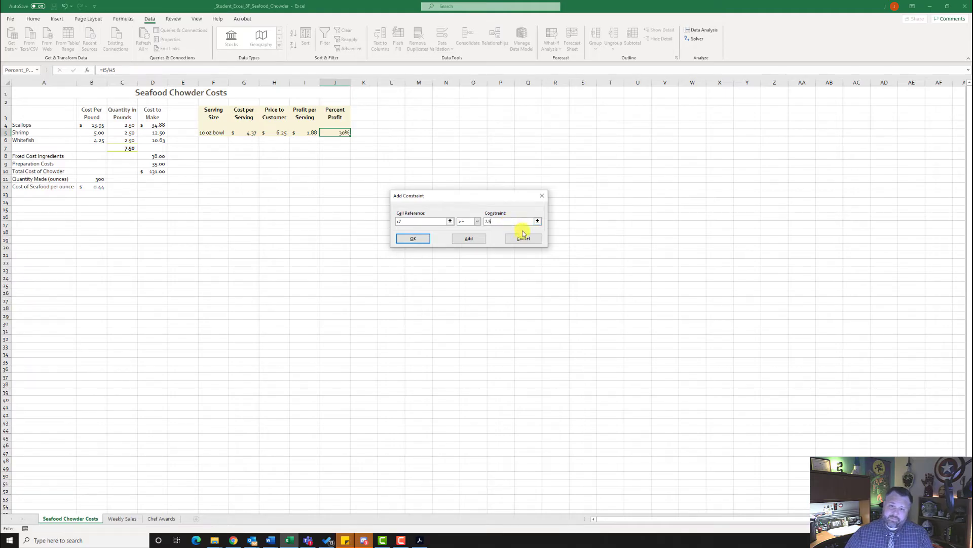
{"action": "left_click", "coordinate": [414, 239]}
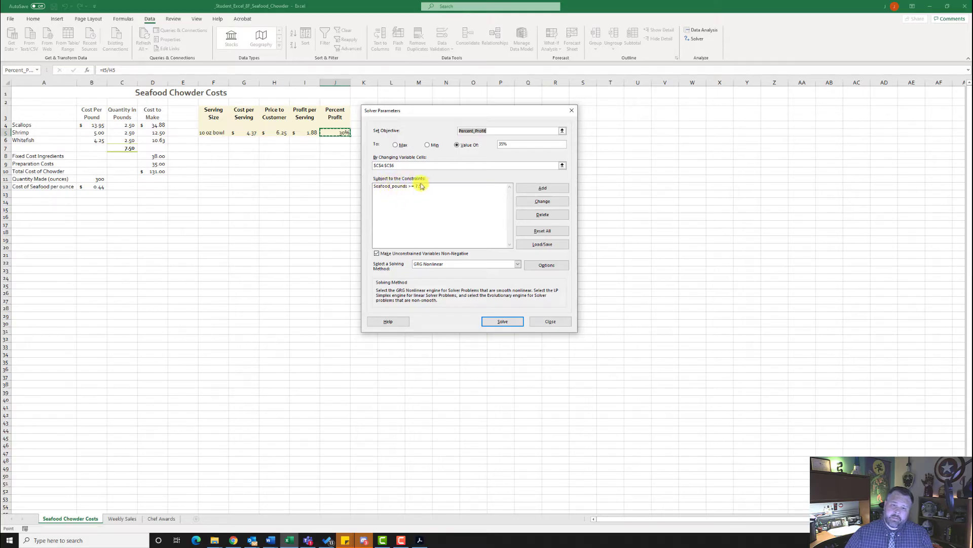
{"action": "left_click", "coordinate": [503, 321]}
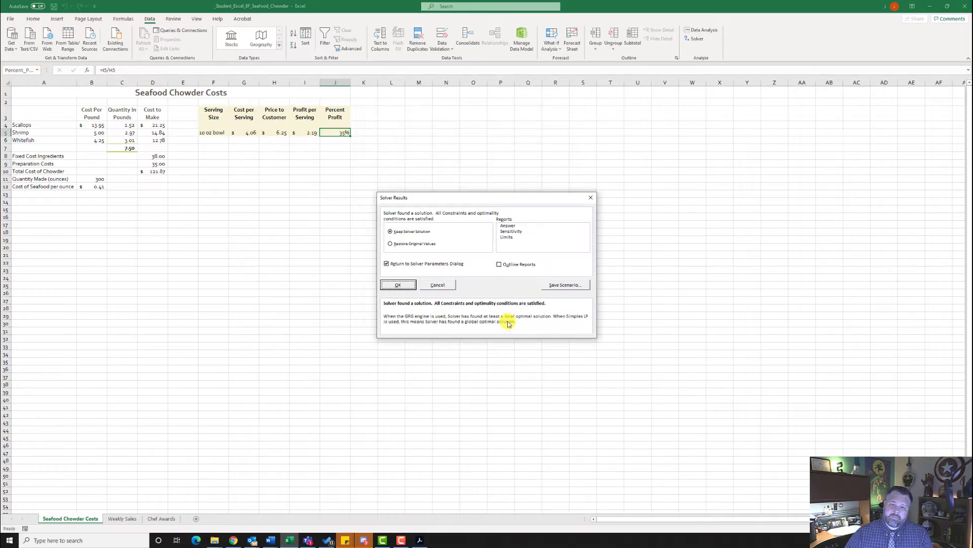
Save the Solver solution as the scenario "Minimum 7.5 pounds" and restore the original values, returning to the Solver parameters.
{"action": "left_click", "coordinate": [564, 284]}
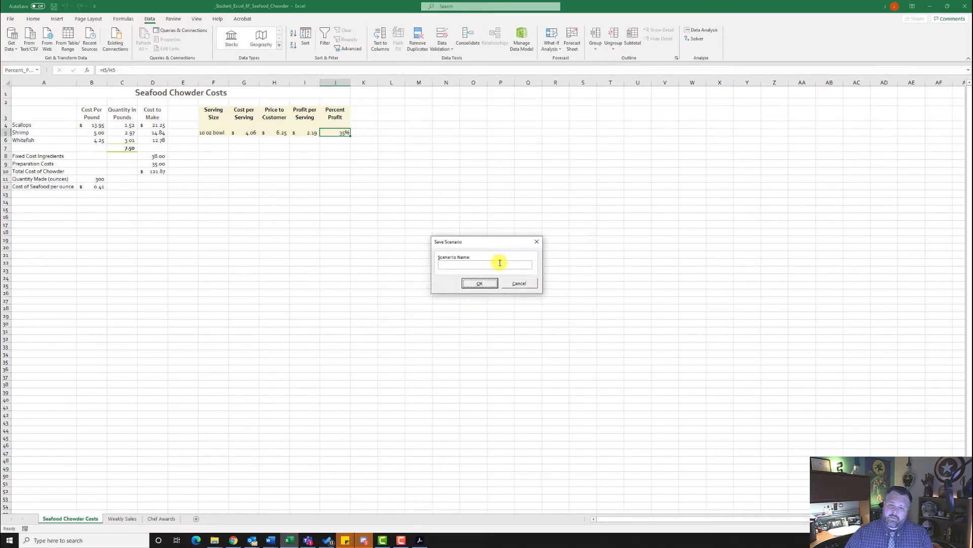
{"action": "left_click", "coordinate": [499, 262]}
{"action": "type", "text": "Minimum"}
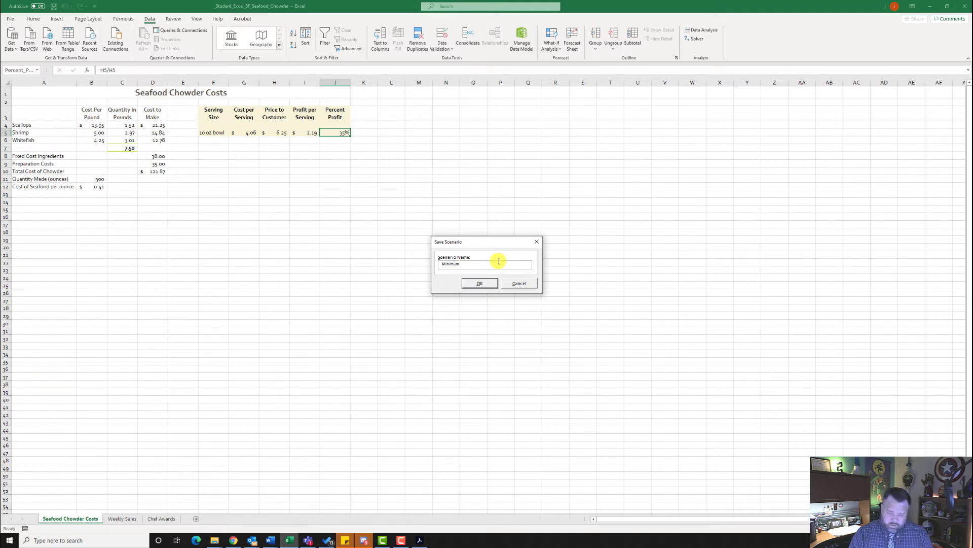
{"action": "type", "text": ".5 poounds"}
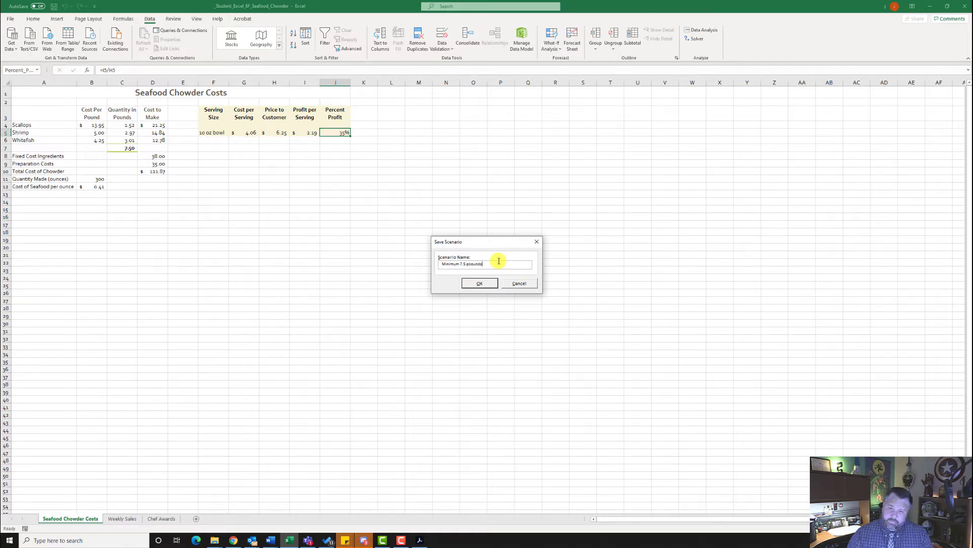
{"action": "key", "text": "BackSpace"}
{"action": "key", "text": "BackSpace"}
{"action": "key", "text": "BackSpace"}
{"action": "left_click", "coordinate": [480, 283]}
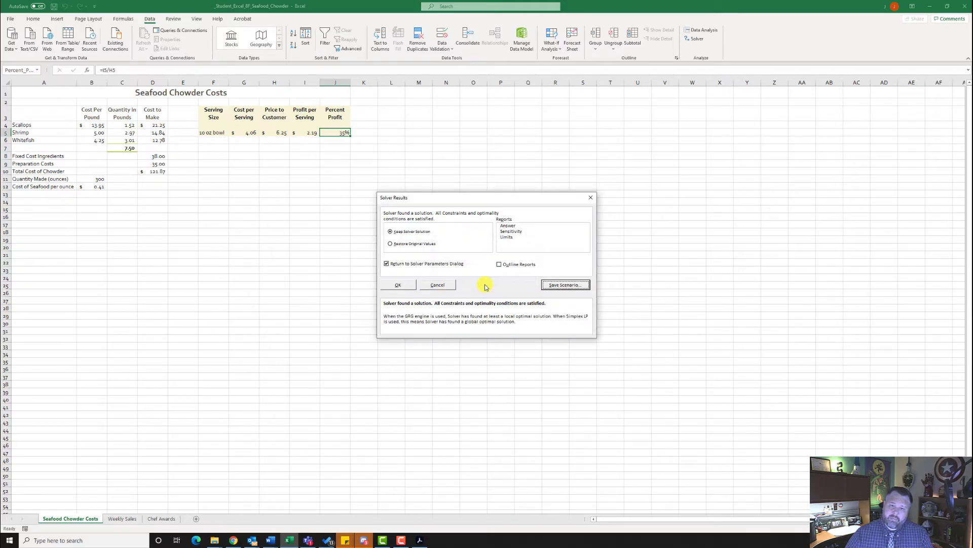
{"action": "left_click", "coordinate": [390, 243]}
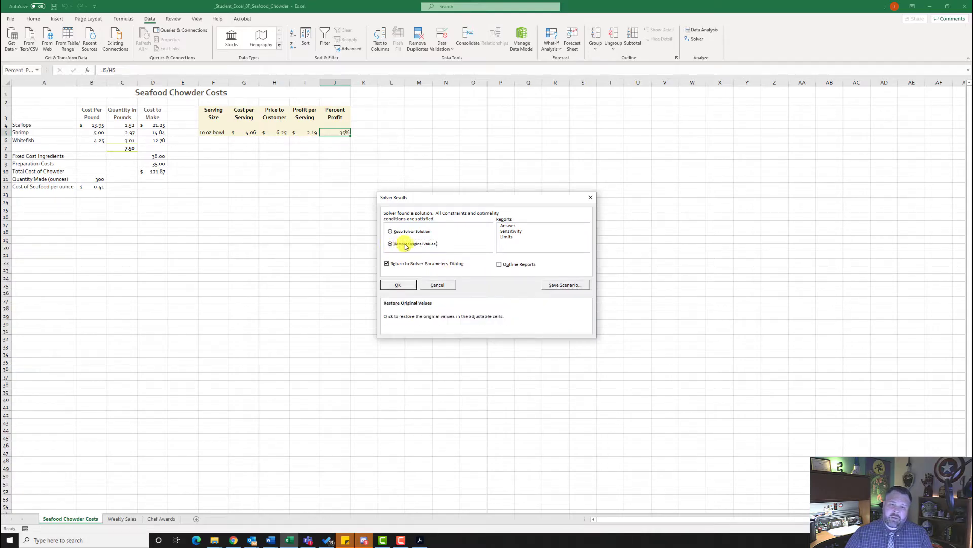
{"action": "left_click", "coordinate": [398, 286]}
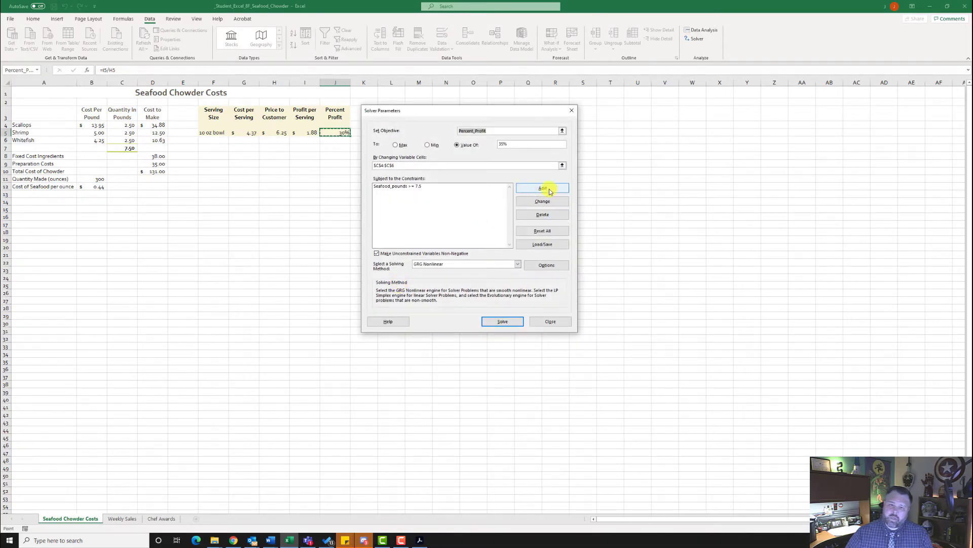
Add the constraint C6 = C5*2 to the Solver model and solve it again.
{"action": "left_click", "coordinate": [530, 193]}
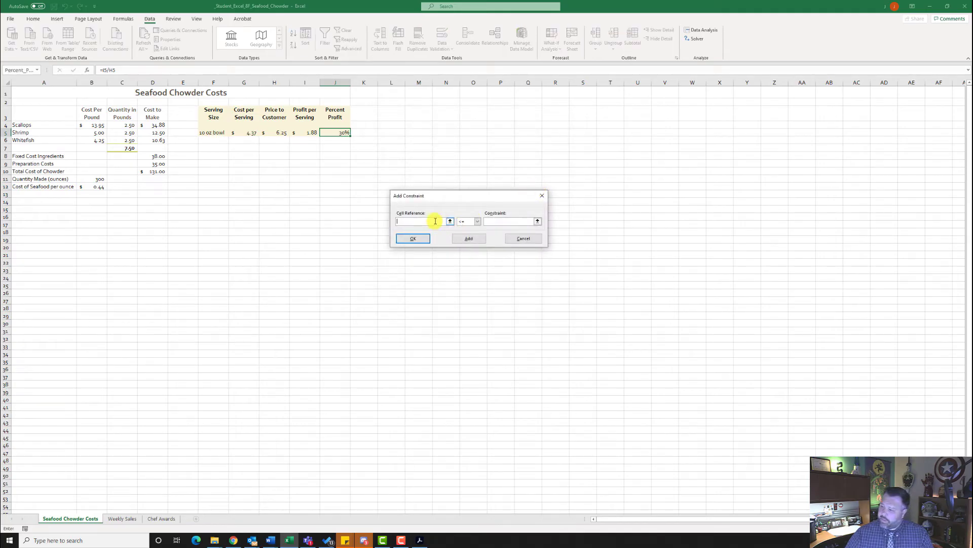
{"action": "type", "text": "d"}
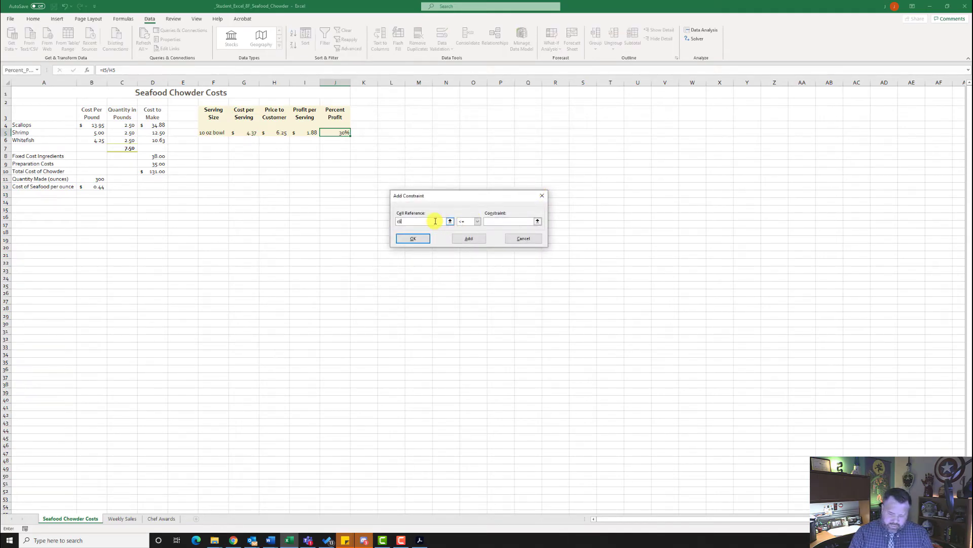
{"action": "left_click", "coordinate": [478, 222]}
{"action": "left_click", "coordinate": [463, 232]}
{"action": "left_click", "coordinate": [498, 222]}
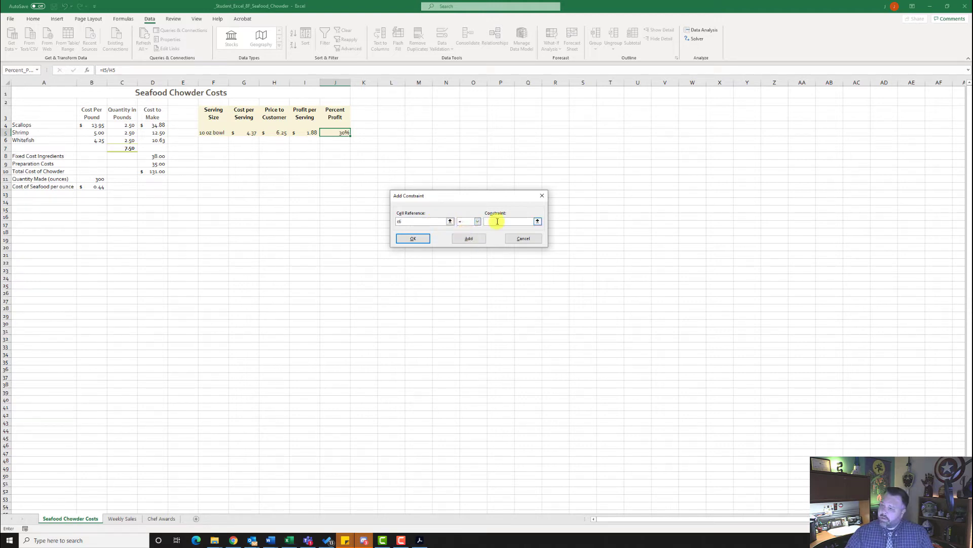
{"action": "type", "text": "c5"}
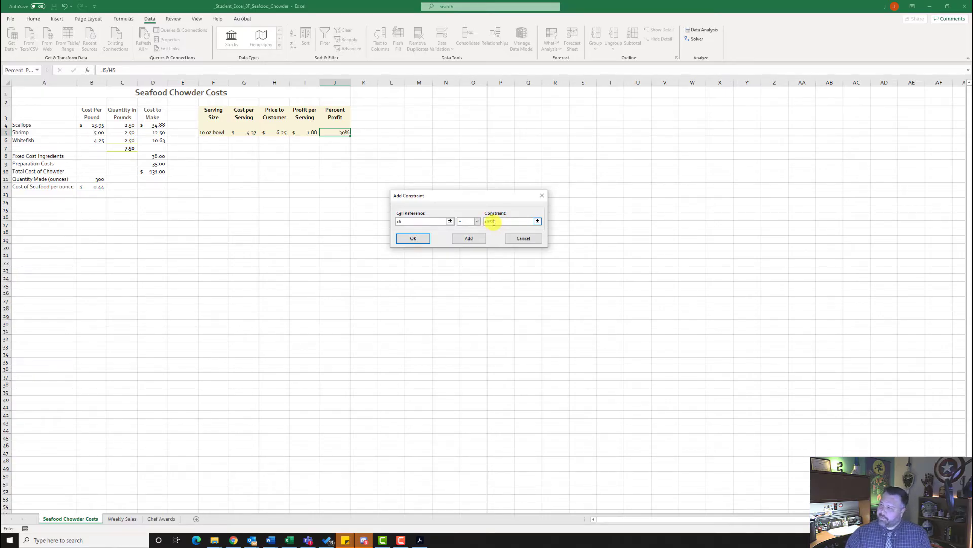
{"action": "type", "text": "*2"}
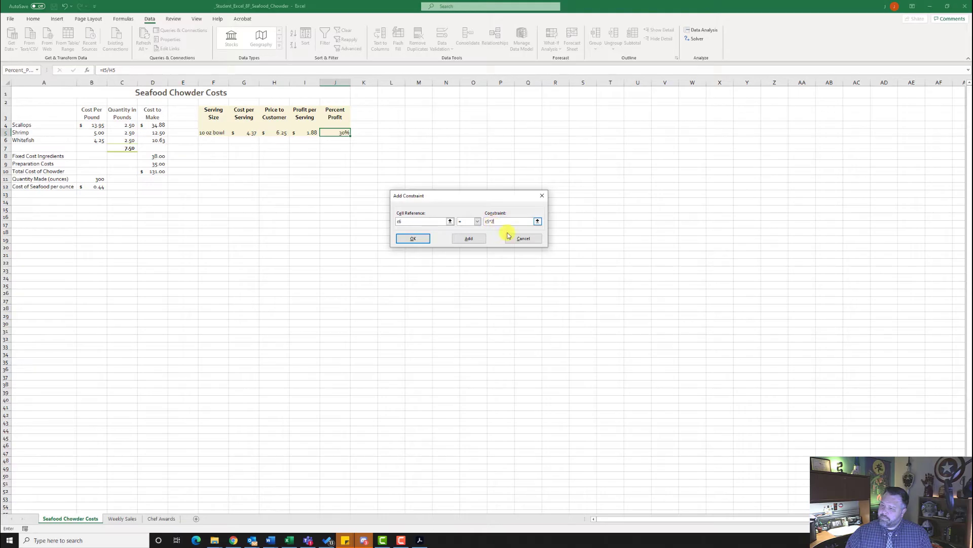
{"action": "left_click", "coordinate": [413, 240]}
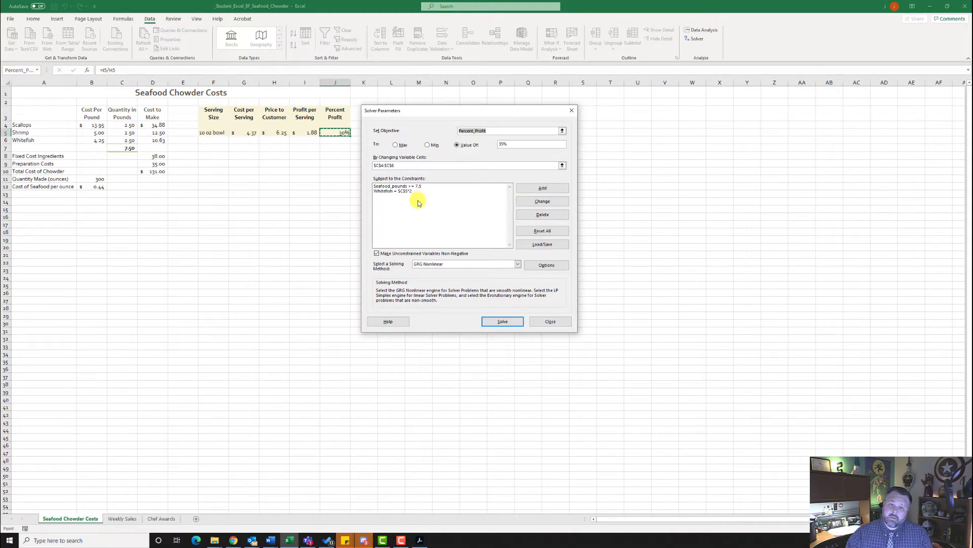
{"action": "left_click", "coordinate": [509, 323]}
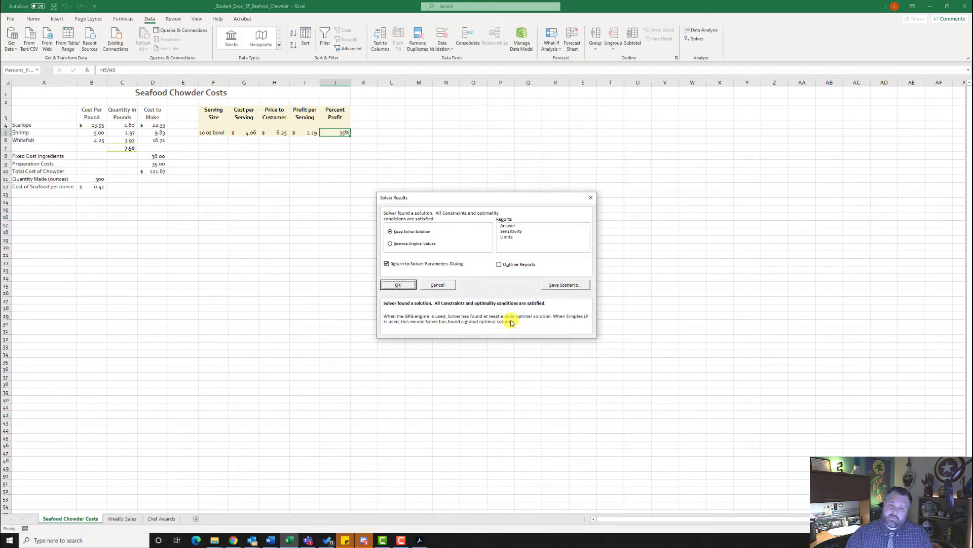
Save the Solver solution as the scenario "Twice as much fish as shrimp", then restore the original values without returning to the Solver parameters.
{"action": "left_click", "coordinate": [571, 287]}
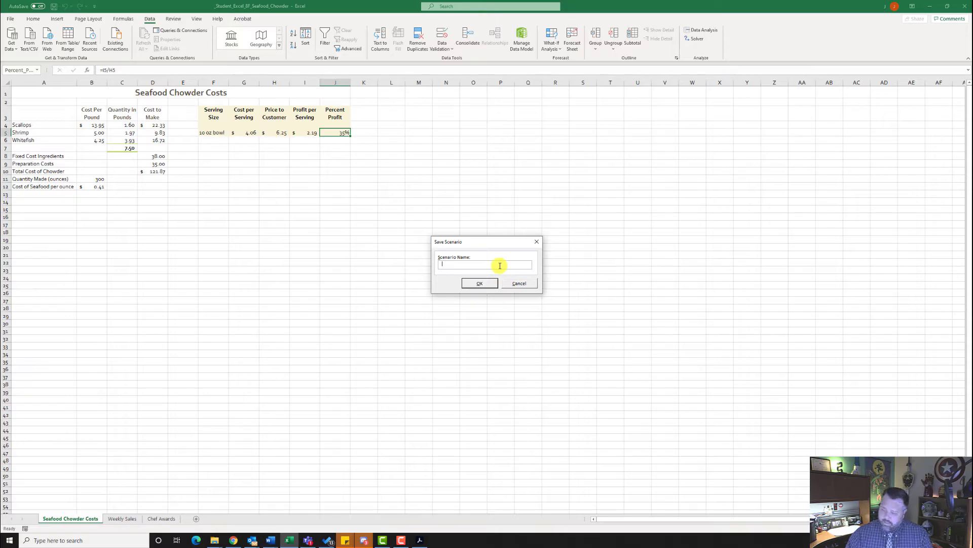
{"action": "type", "text": "Twice "}
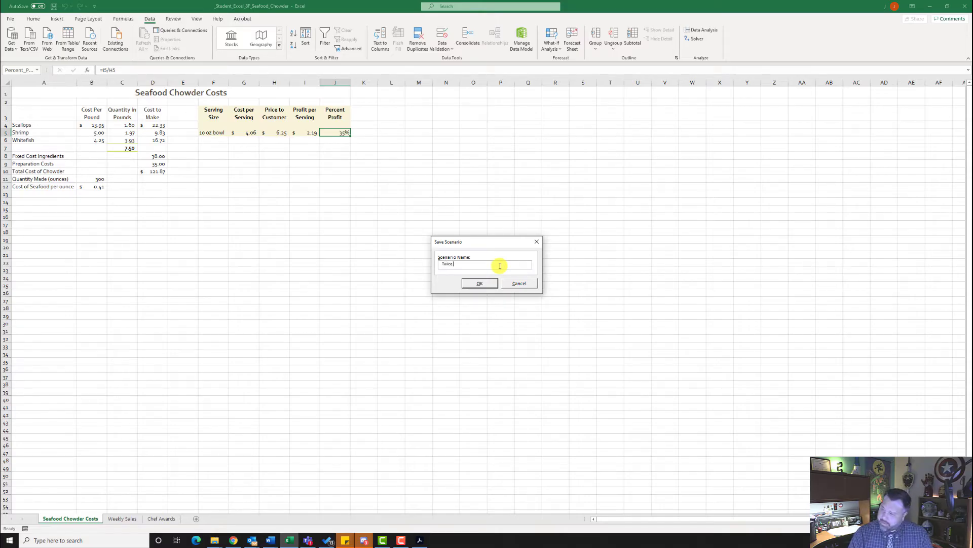
{"action": "type", "text": "as much fis"}
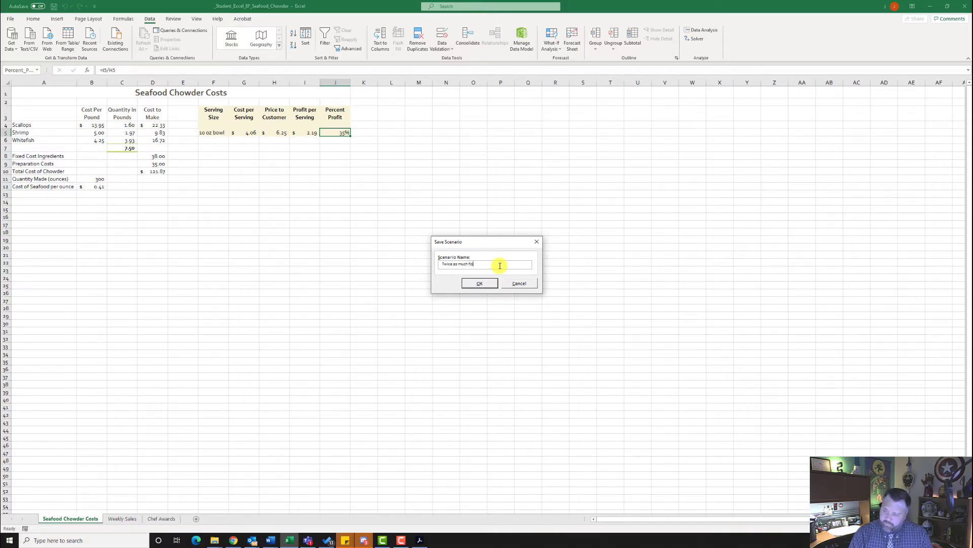
{"action": "type", "text": "h as "}
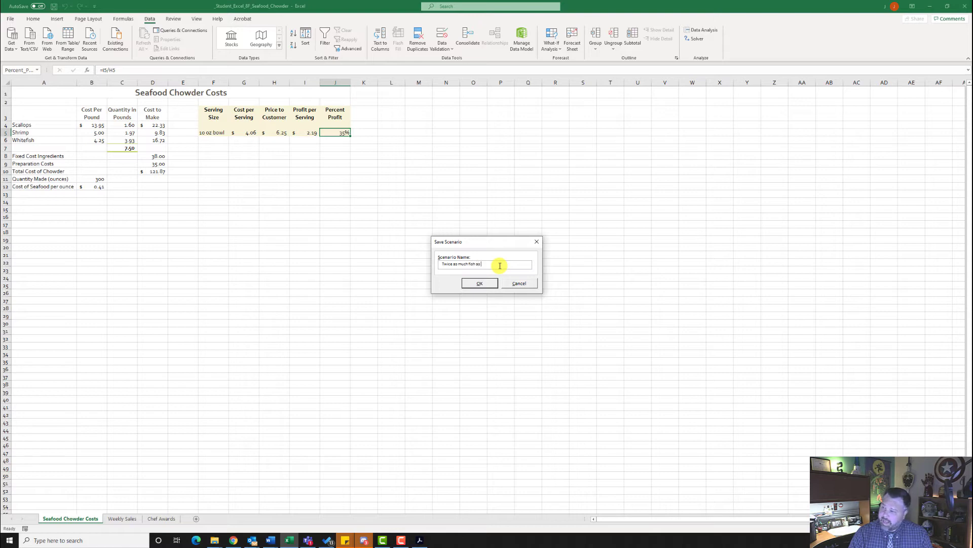
{"action": "type", "text": "shrimp"}
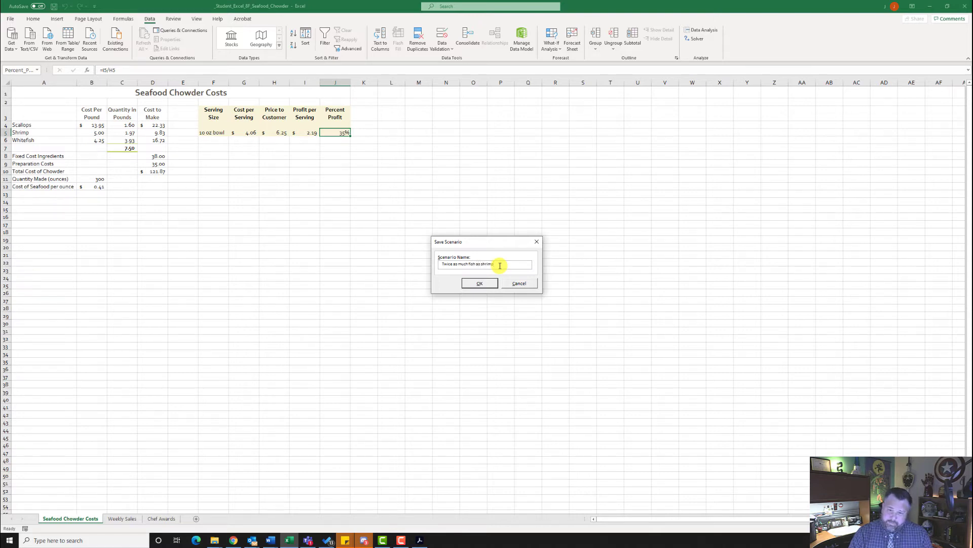
{"action": "left_click", "coordinate": [486, 284]}
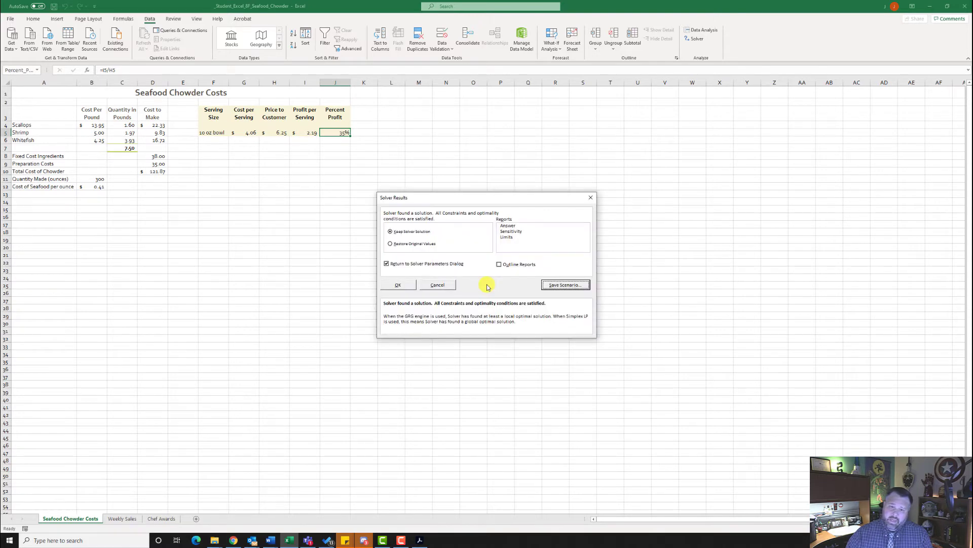
{"action": "left_click", "coordinate": [404, 246]}
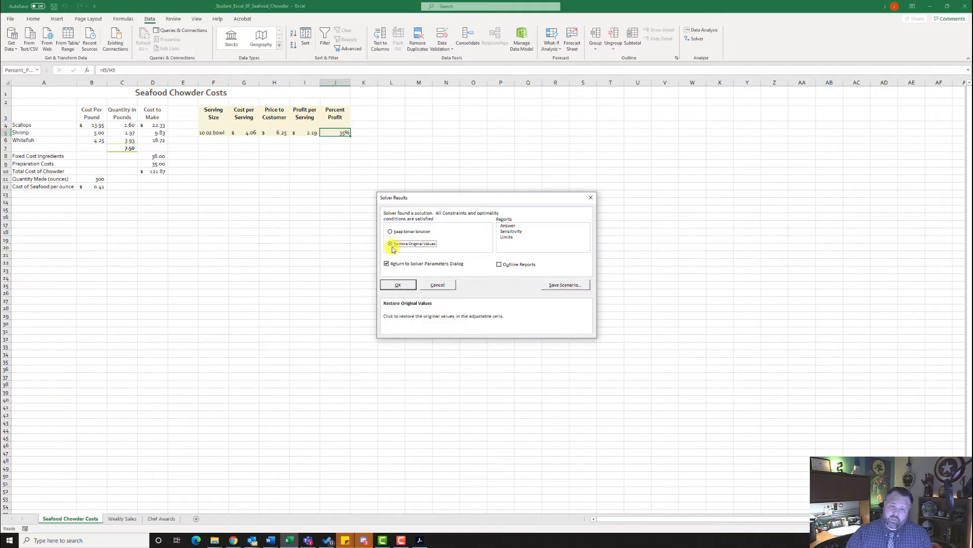
{"action": "left_click", "coordinate": [395, 265]}
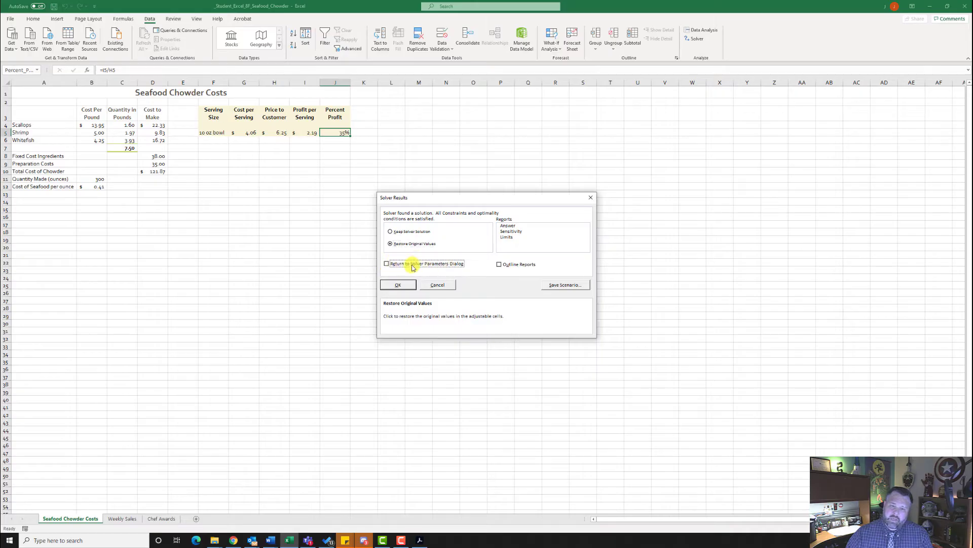
{"action": "left_click", "coordinate": [397, 284]}
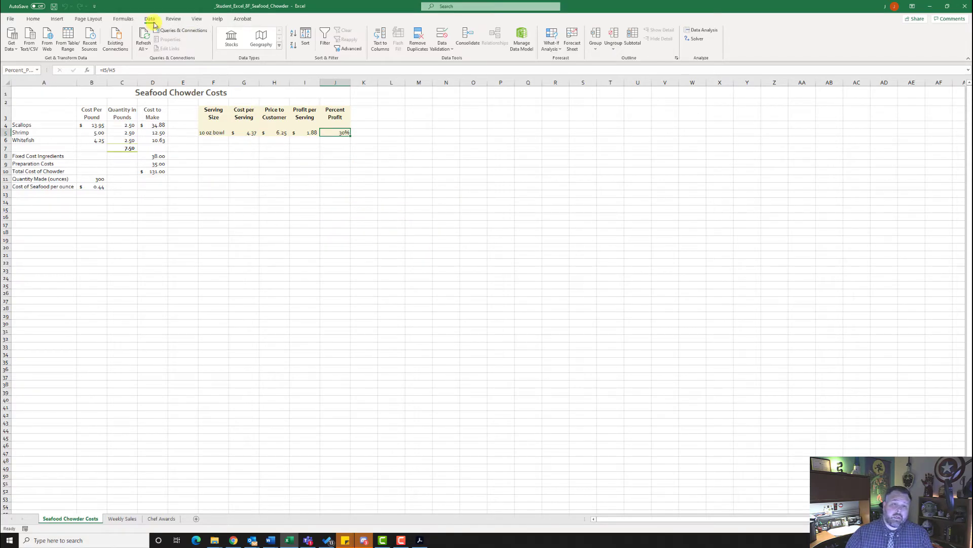
Create a scenario summary report from the saved scenarios with J5 and C7 as the result cells.
{"action": "left_click", "coordinate": [554, 48]}
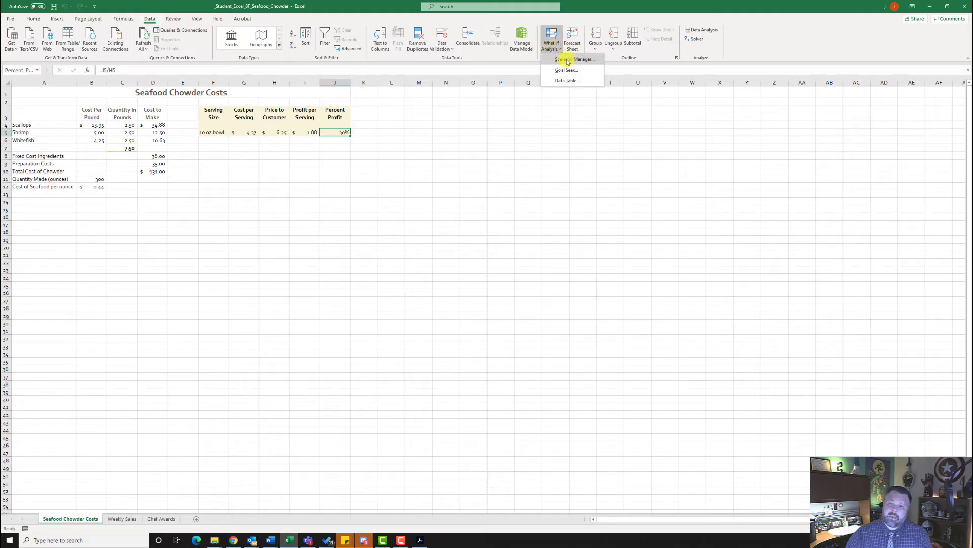
{"action": "left_click", "coordinate": [568, 60]}
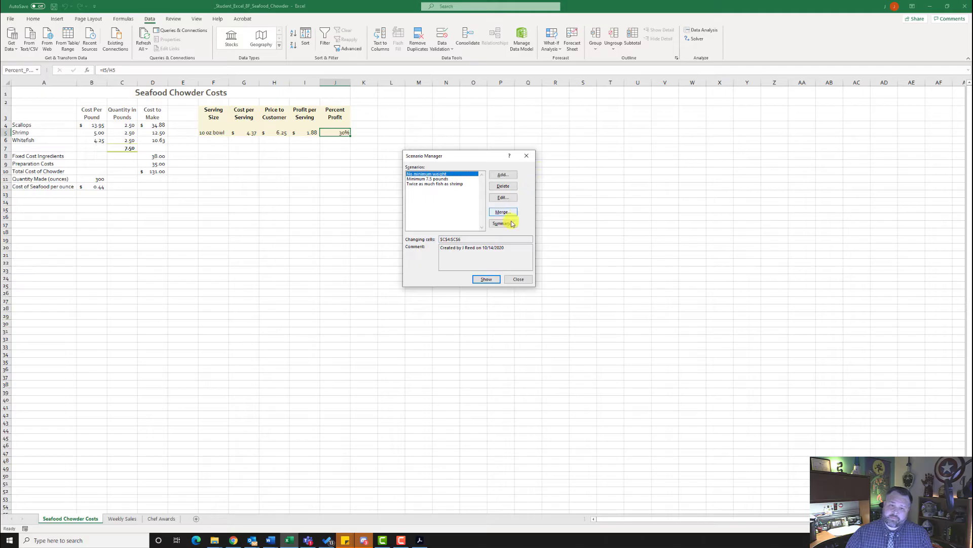
{"action": "left_click", "coordinate": [503, 224]}
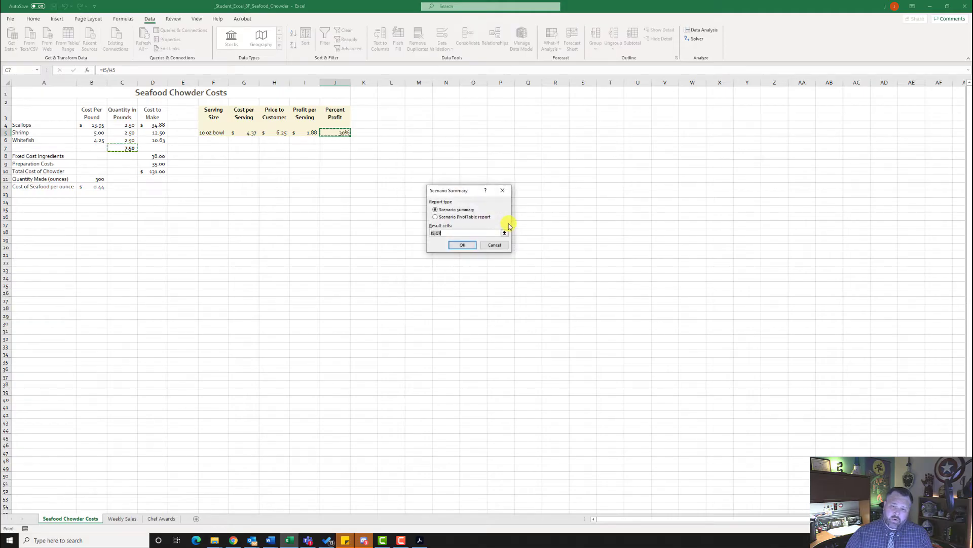
{"action": "left_click", "coordinate": [437, 211]}
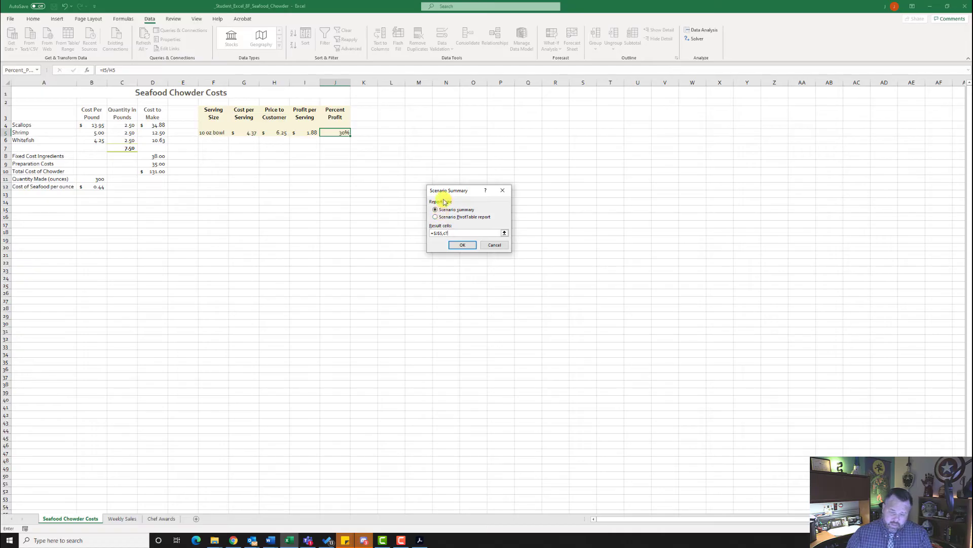
{"action": "left_click", "coordinate": [458, 245]}
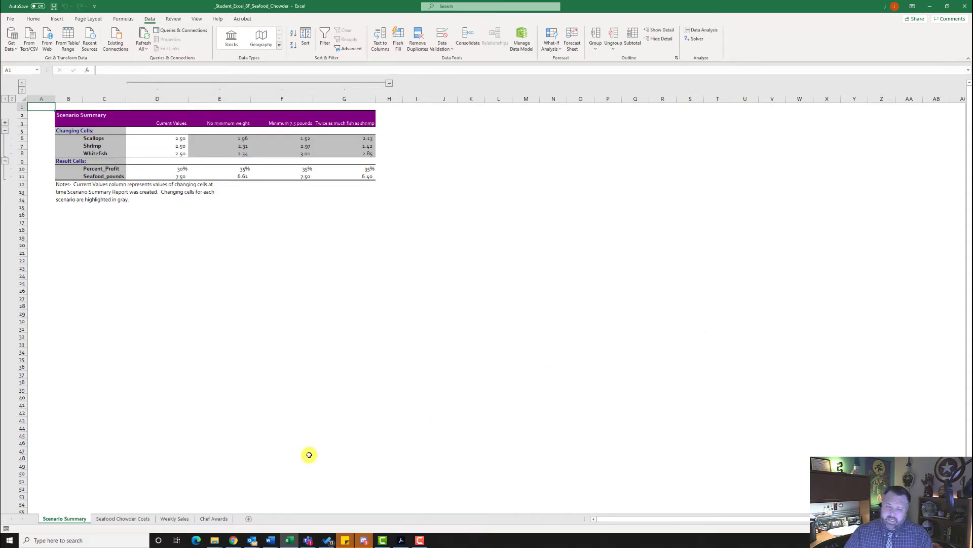
Insert the SUMIF function in cell I2, the Cups Sold cell for Brunch, on the Weekly Sales sheet.
{"action": "left_click", "coordinate": [174, 519]}
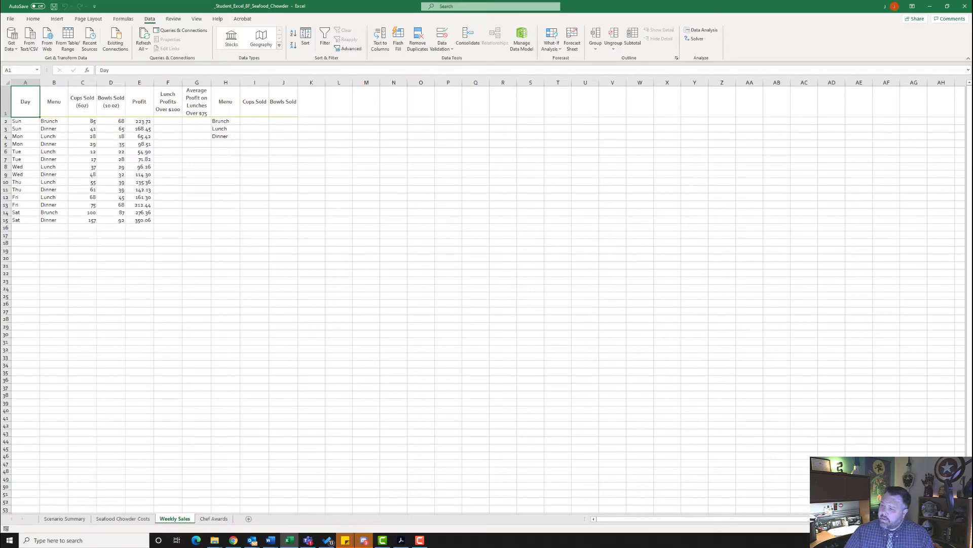
{"action": "left_click", "coordinate": [249, 123]}
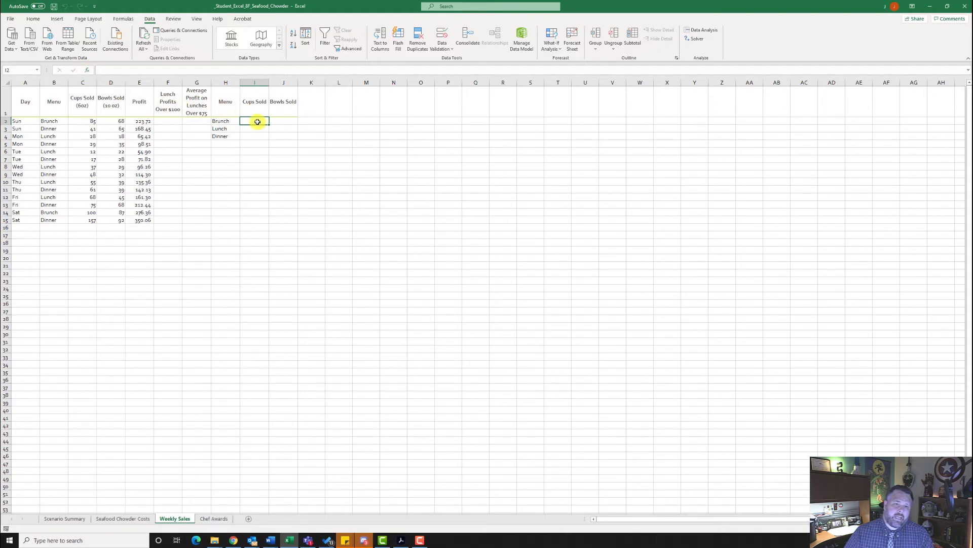
{"action": "left_click", "coordinate": [88, 71]}
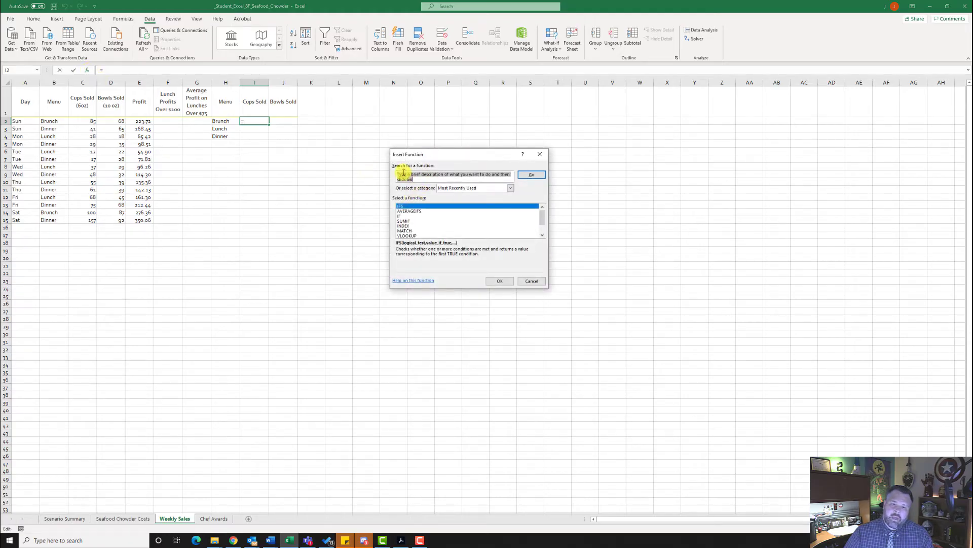
{"action": "type", "text": "sumif"}
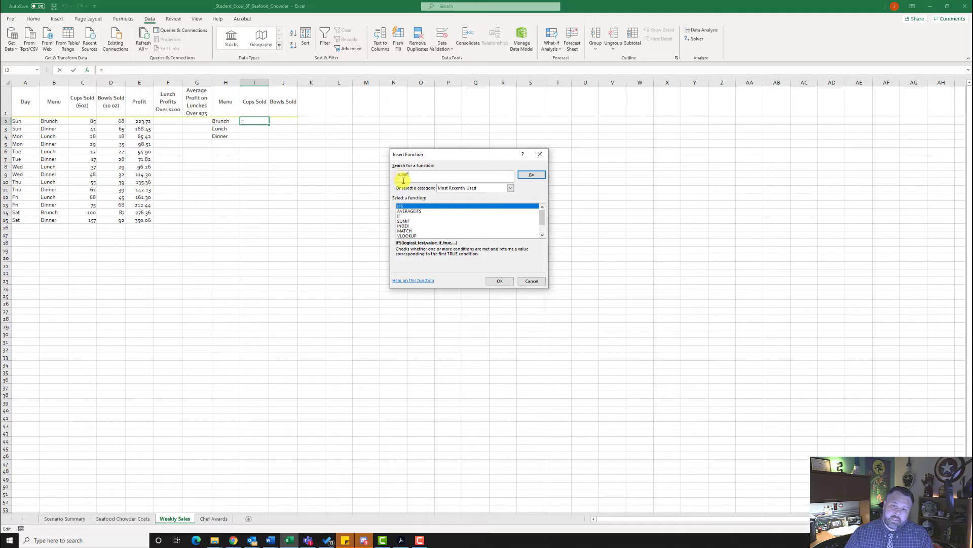
{"action": "left_click", "coordinate": [531, 174]}
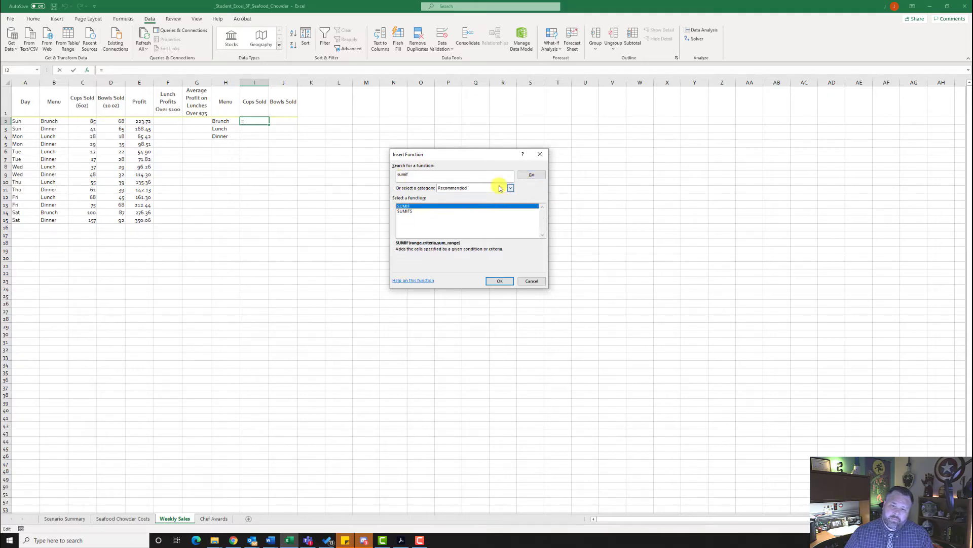
{"action": "left_click", "coordinate": [500, 282]}
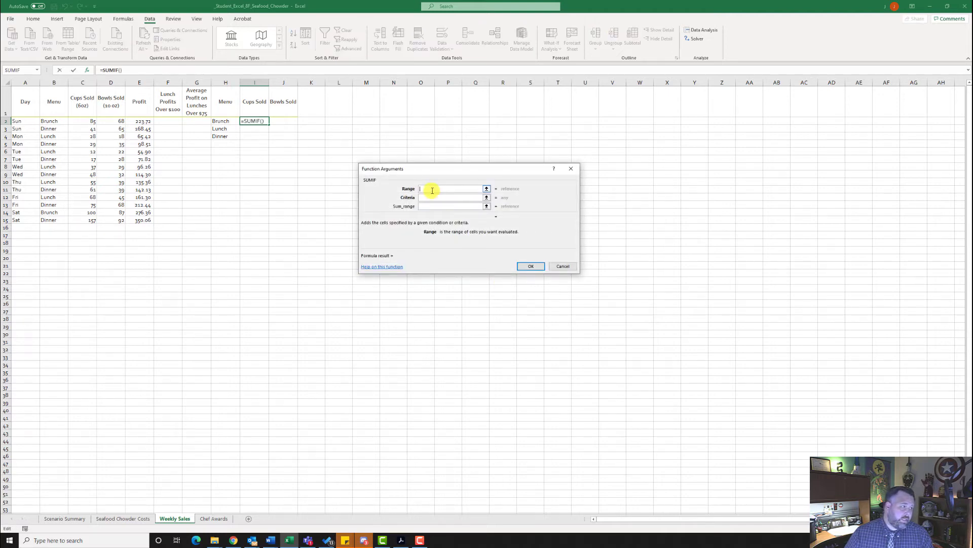
Complete the SUMIF in I2 with range MENU, criteria H2 and sum range CUPS, and fill the formula down to I4.
{"action": "type", "text": "MENU"}
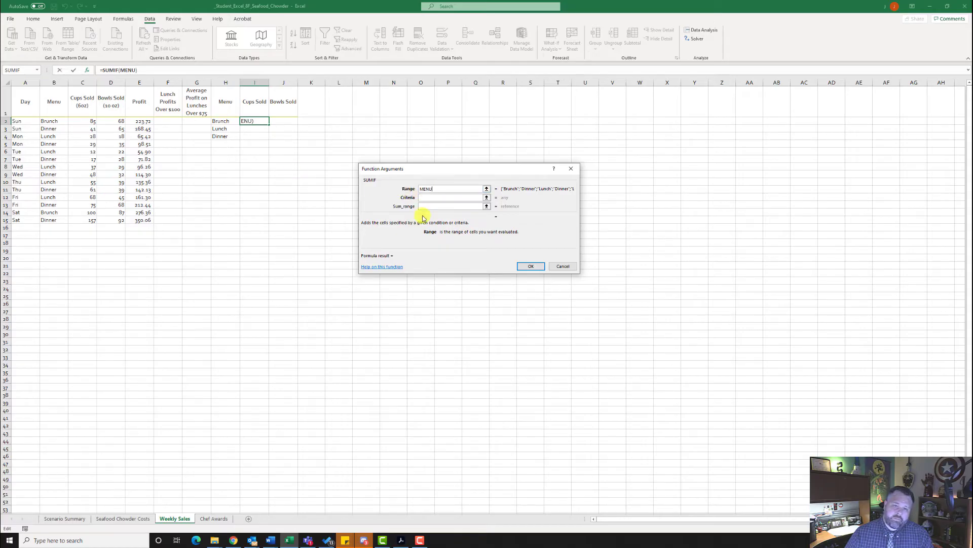
{"action": "left_click", "coordinate": [425, 197]}
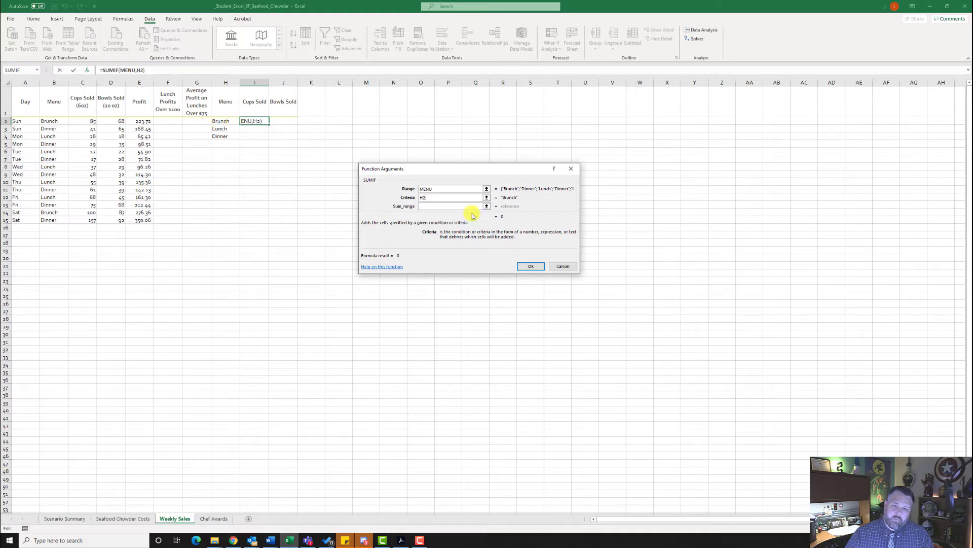
{"action": "left_click", "coordinate": [449, 207]}
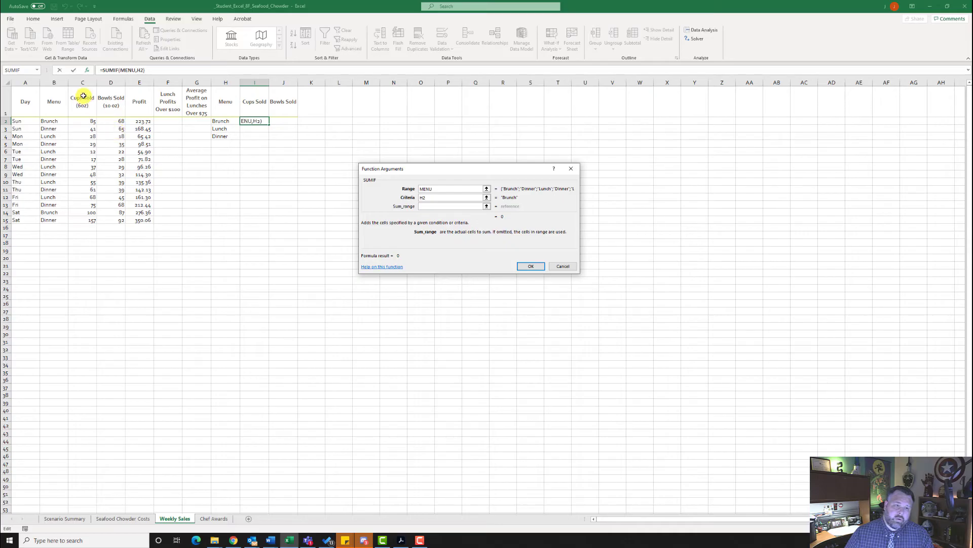
{"action": "type", "text": "CUPS"}
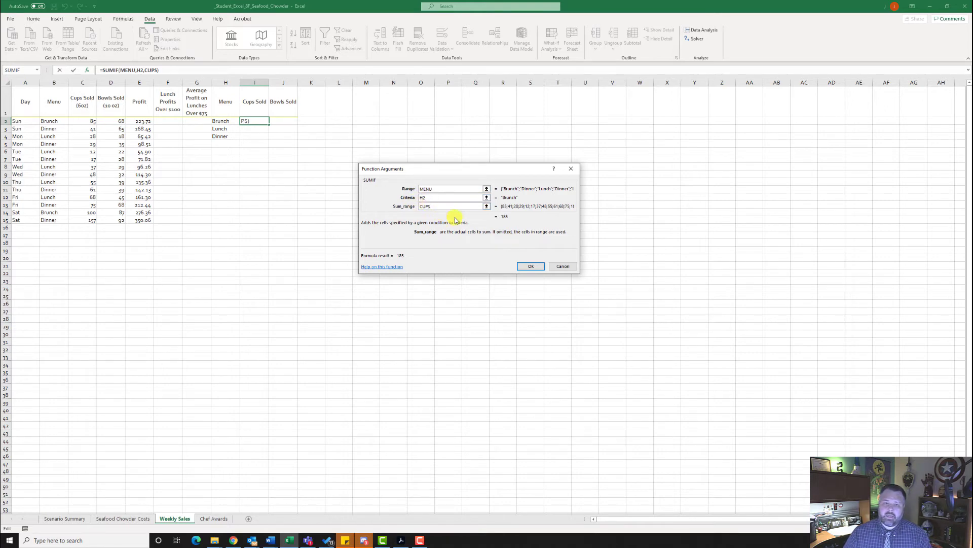
{"action": "left_click", "coordinate": [532, 267]}
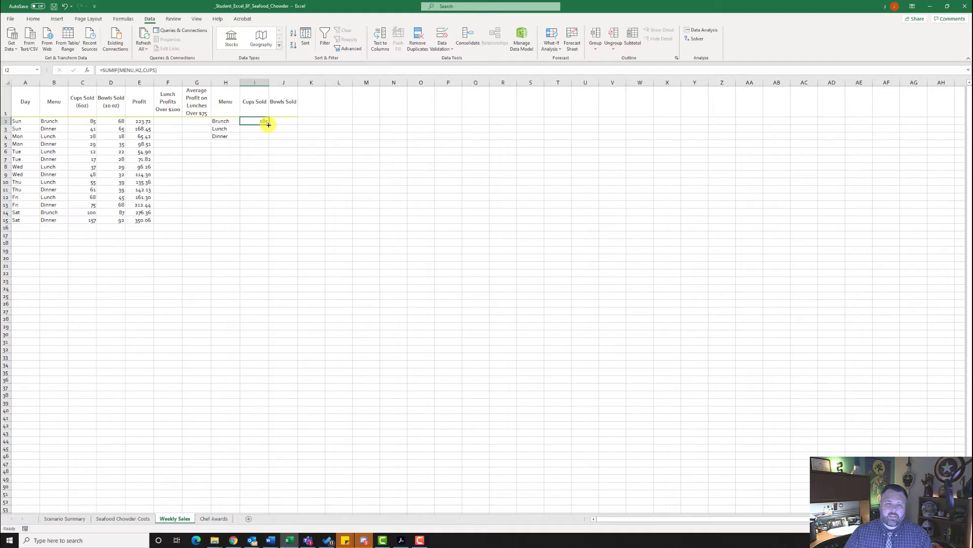
{"action": "left_click_drag", "start_coordinate": [268, 124], "coordinate": [269, 138]}
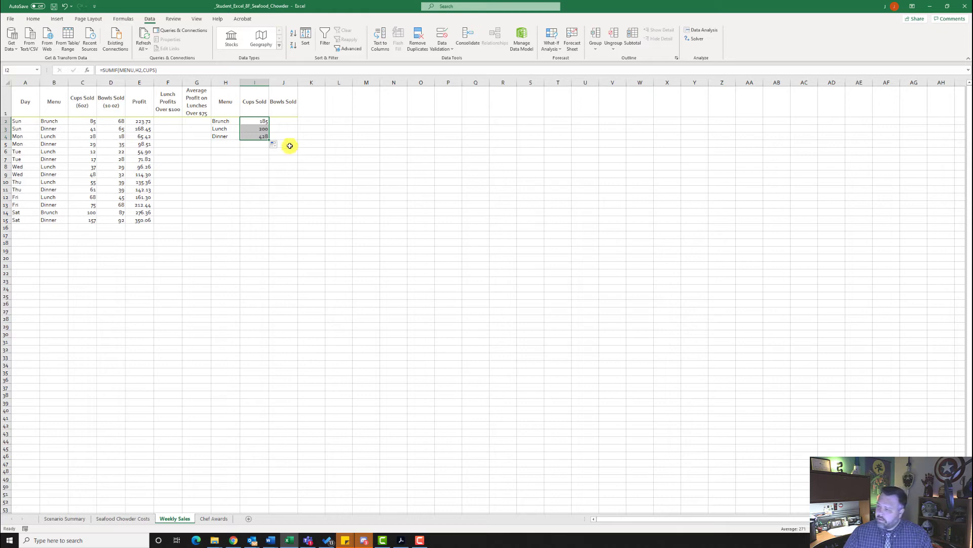
Calculate Bowls Sold in J2 with SUMIF using range MENU, criteria H2 and sum range BOWLS, and fill the formula down to J4.
{"action": "left_click", "coordinate": [287, 121]}
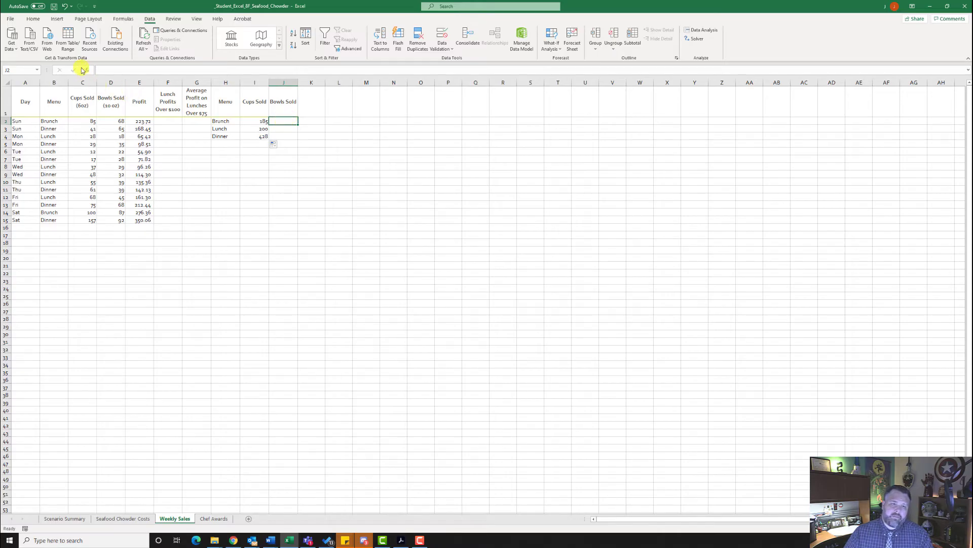
{"action": "left_click", "coordinate": [84, 70]}
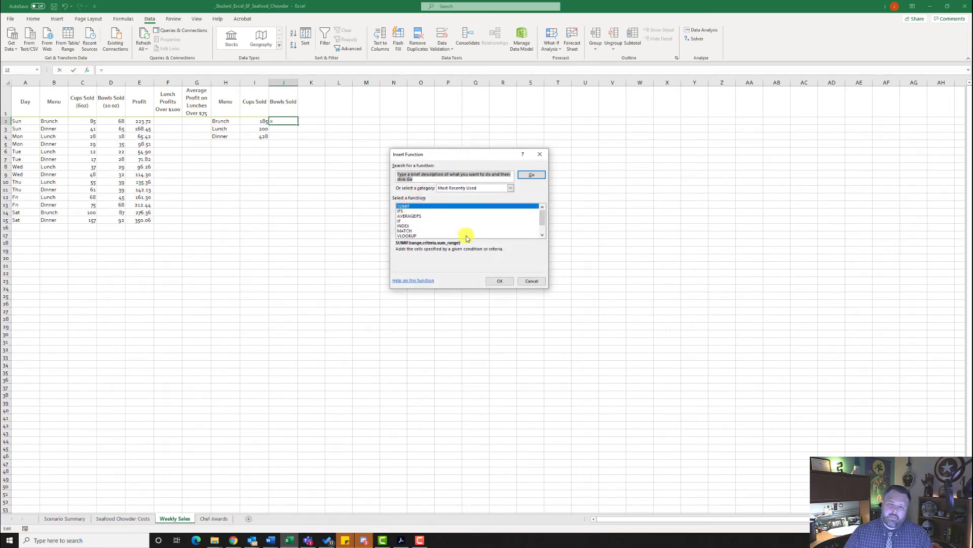
{"action": "left_click", "coordinate": [500, 281]}
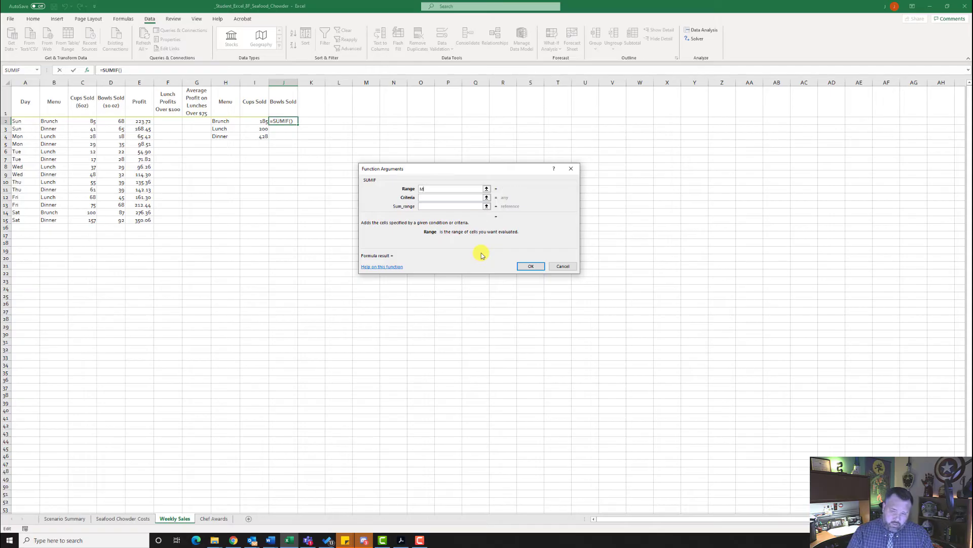
{"action": "type", "text": "MENU"}
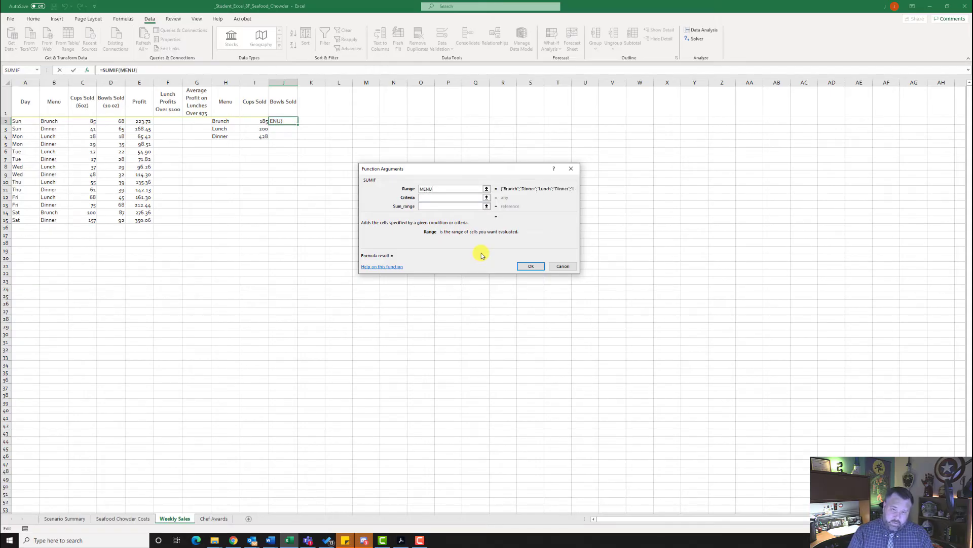
{"action": "left_click", "coordinate": [459, 198]}
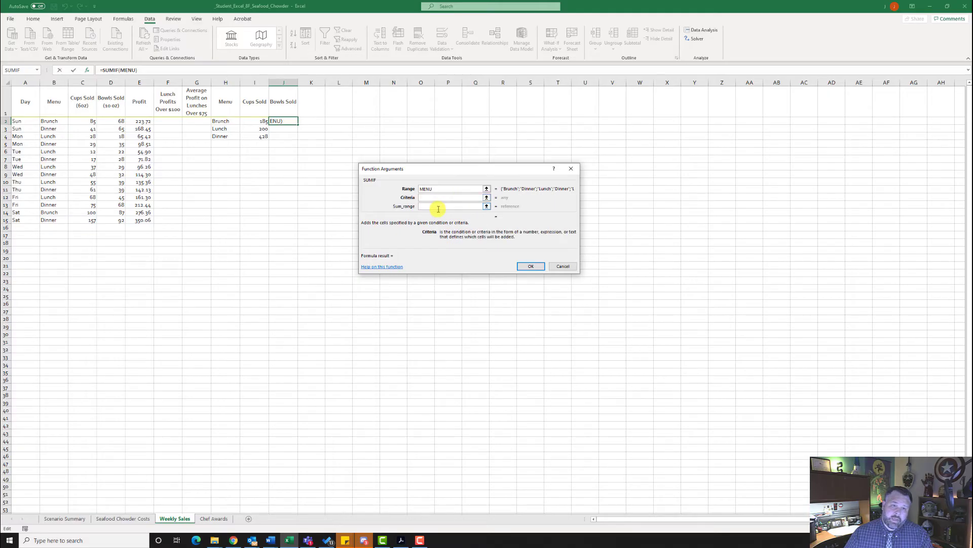
{"action": "type", "text": "H2"}
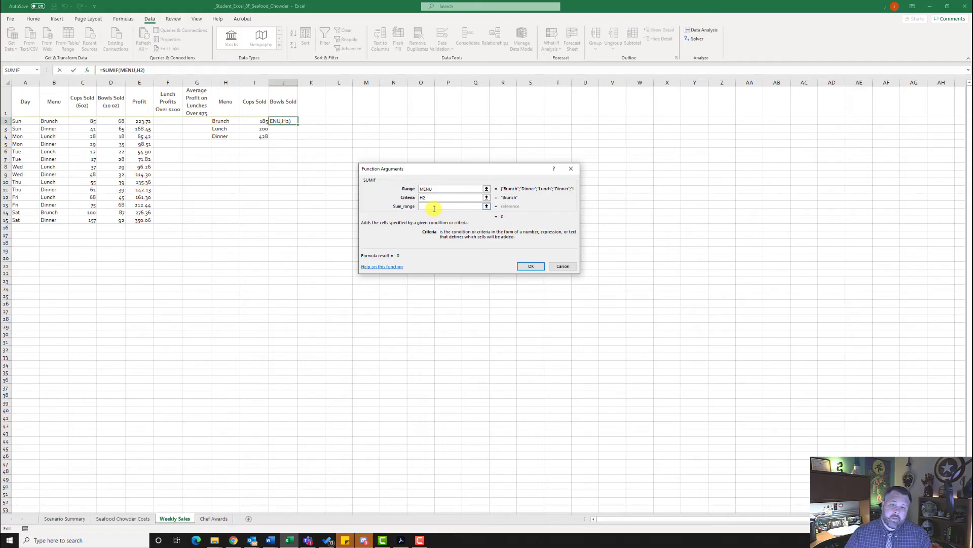
{"action": "left_click", "coordinate": [435, 207]}
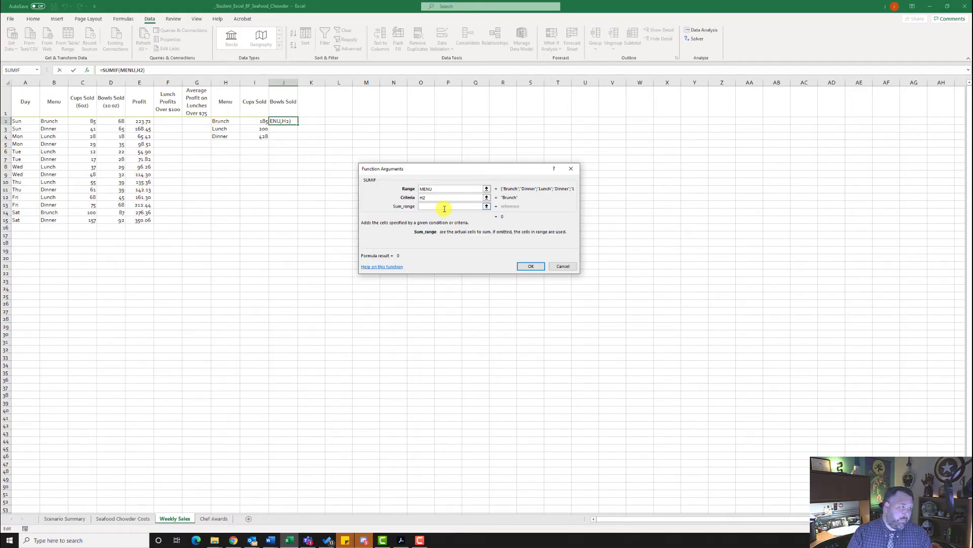
{"action": "type", "text": "BOWLS"}
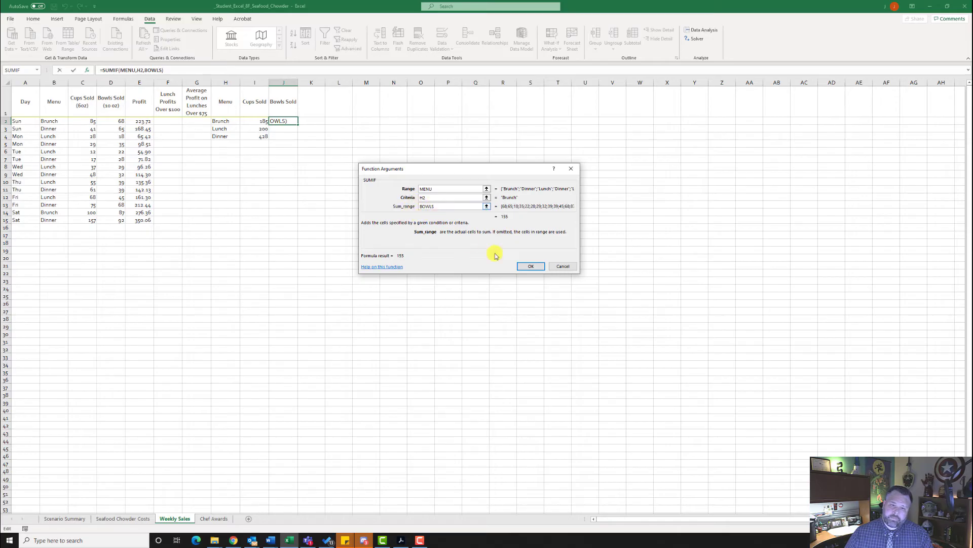
{"action": "left_click", "coordinate": [531, 267]}
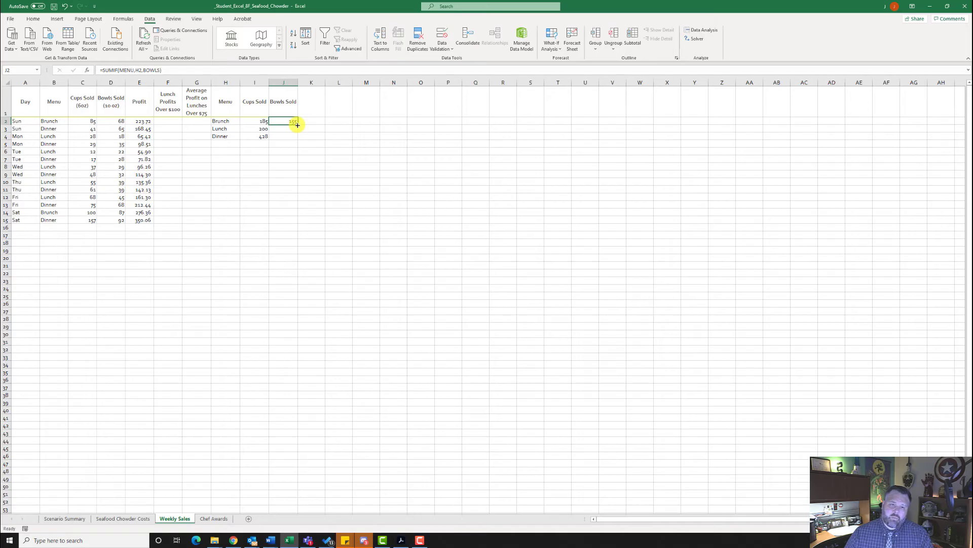
{"action": "left_click_drag", "start_coordinate": [297, 125], "coordinate": [300, 139]}
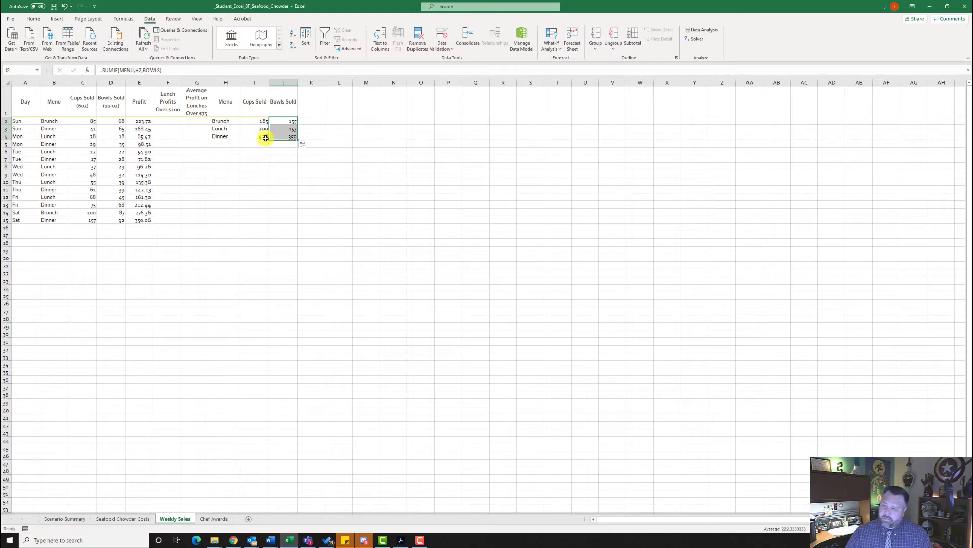
Insert the IF function in cell F2, the first cell of the Lunch Profits Over $100 column.
{"action": "key", "text": "Left"}
{"action": "key", "text": "Left"}
{"action": "key", "text": "Left"}
{"action": "key", "text": "Left"}
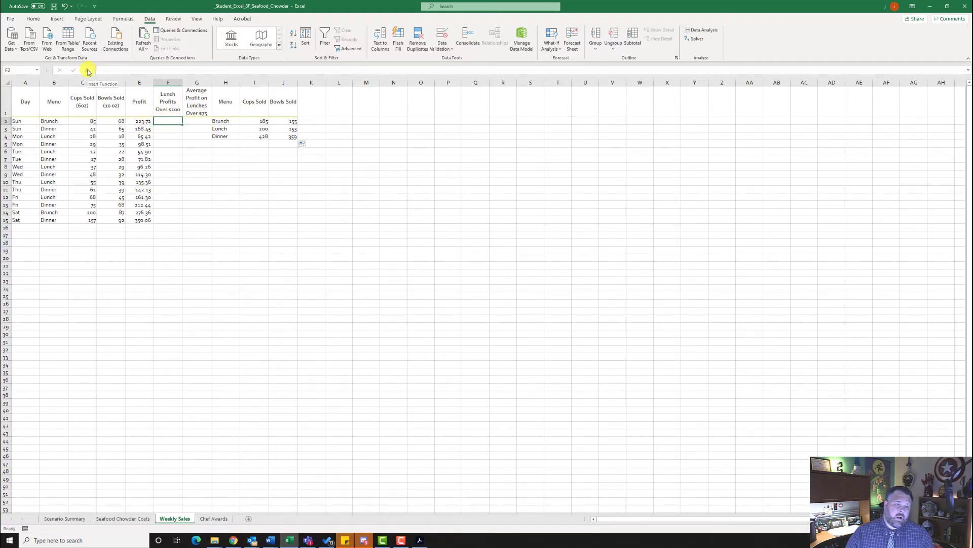
{"action": "left_click", "coordinate": [89, 71]}
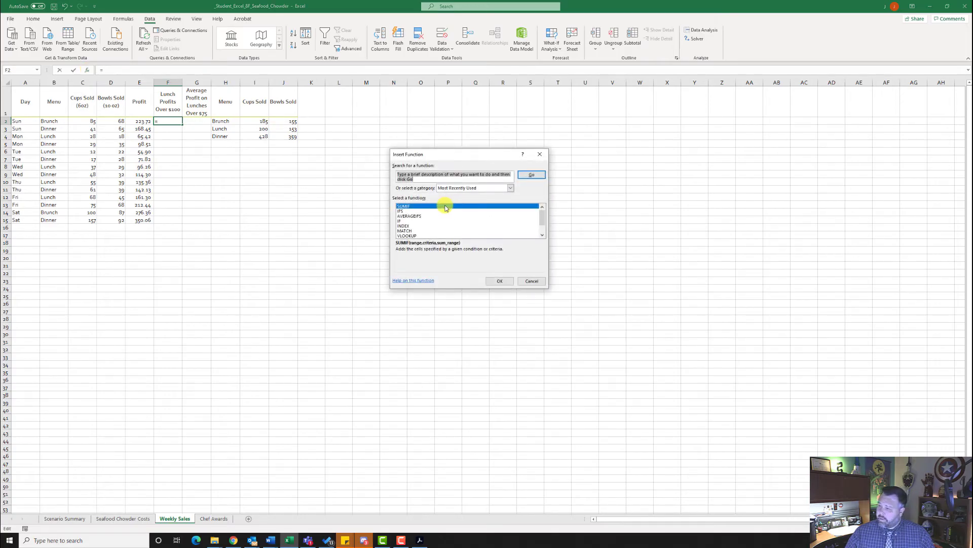
{"action": "left_click", "coordinate": [402, 221]}
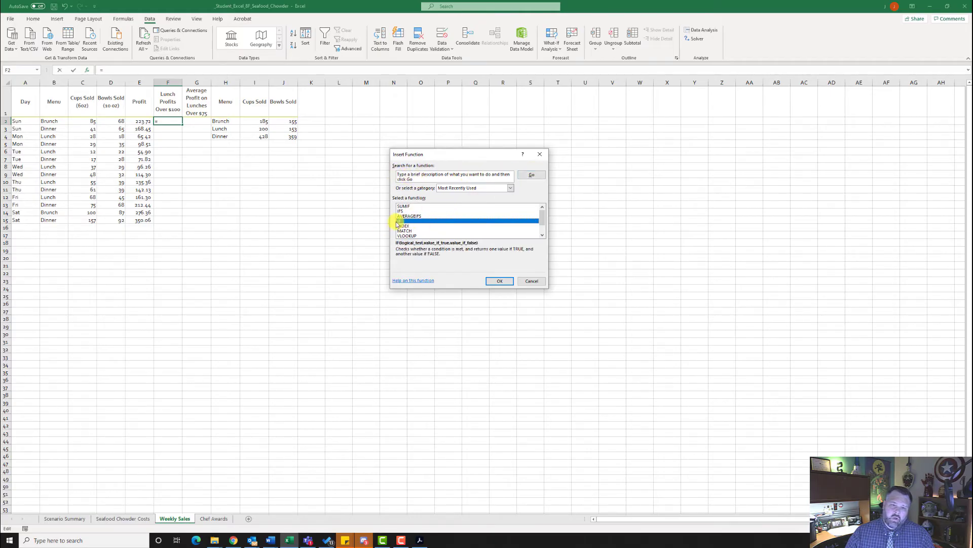
{"action": "left_click", "coordinate": [508, 282]}
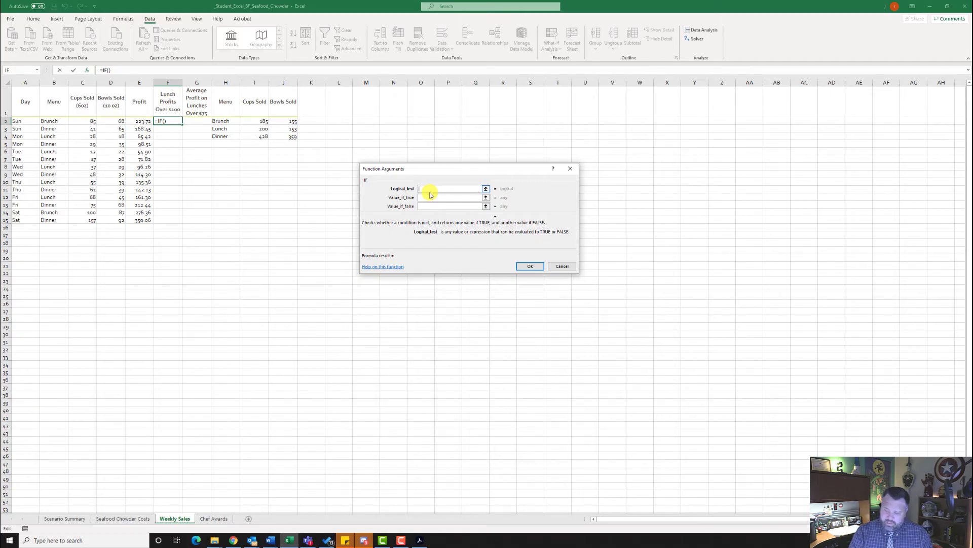
Set the IF function's logical test in F2 to AND(B2="Lunch",E2>=100).
{"action": "type", "text": "AND("}
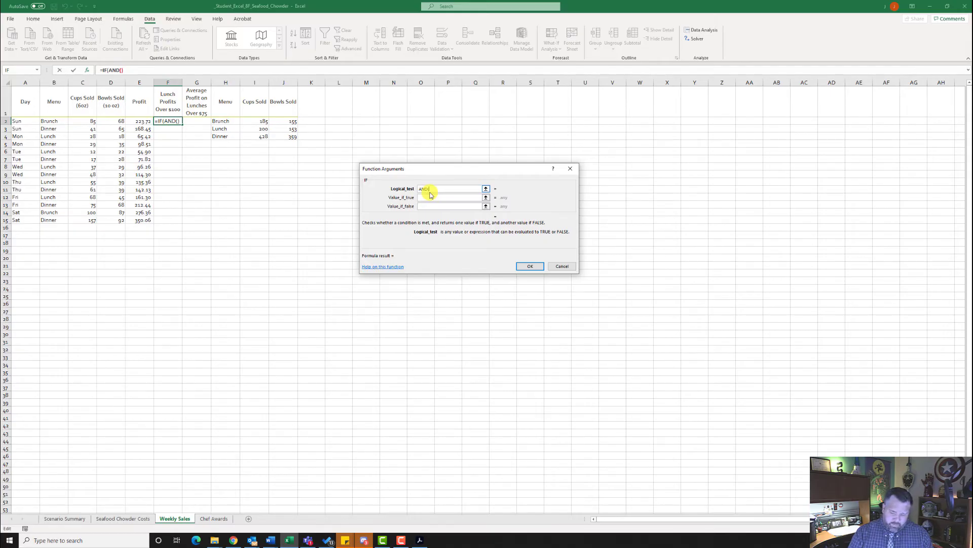
{"action": "type", "text": "B2"}
{"action": "type", "text": "=\"Lunch"}
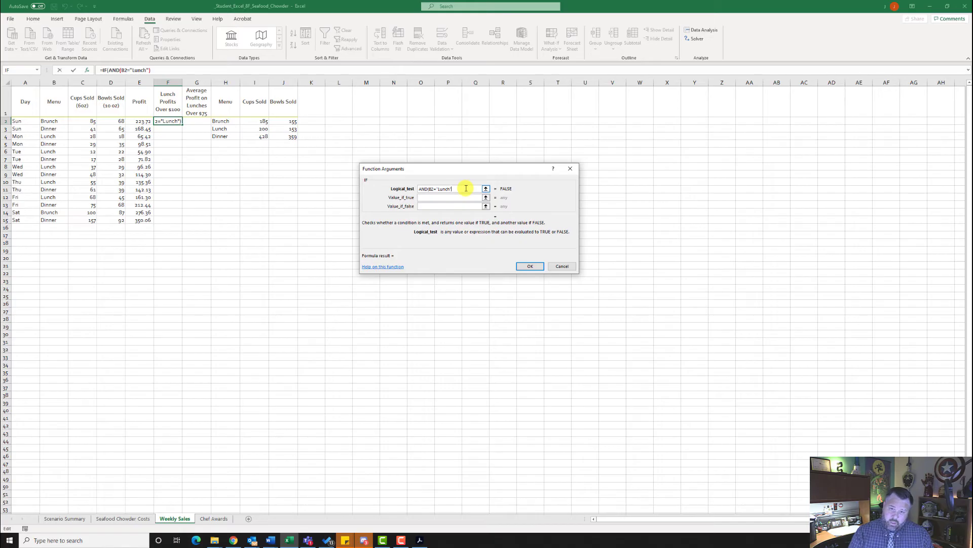
{"action": "type", "text": ","}
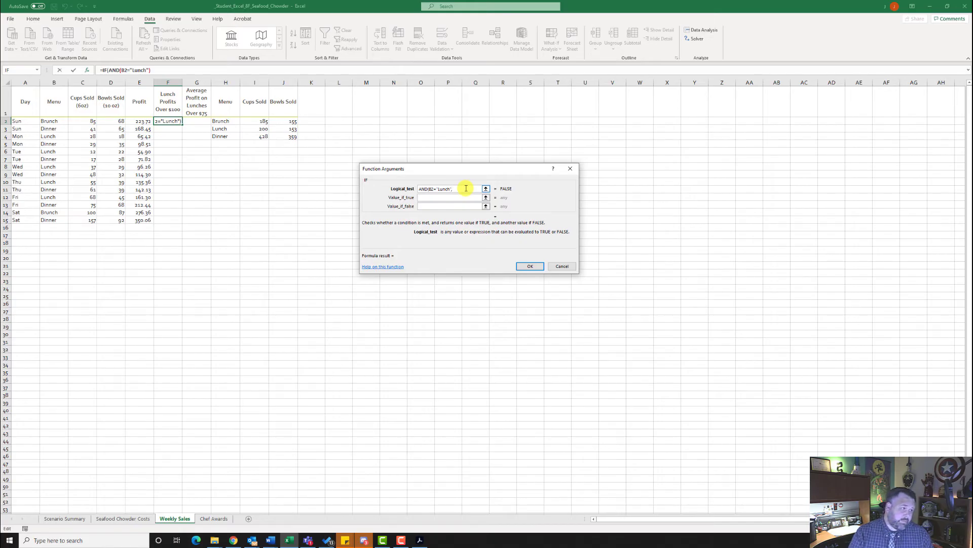
{"action": "type", "text": "E2"}
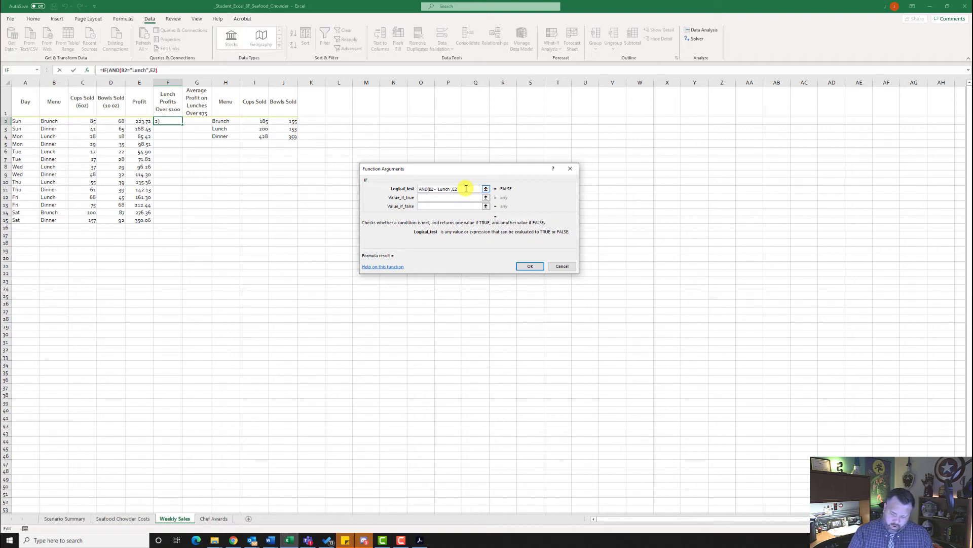
{"action": "type", "text": ">=1"}
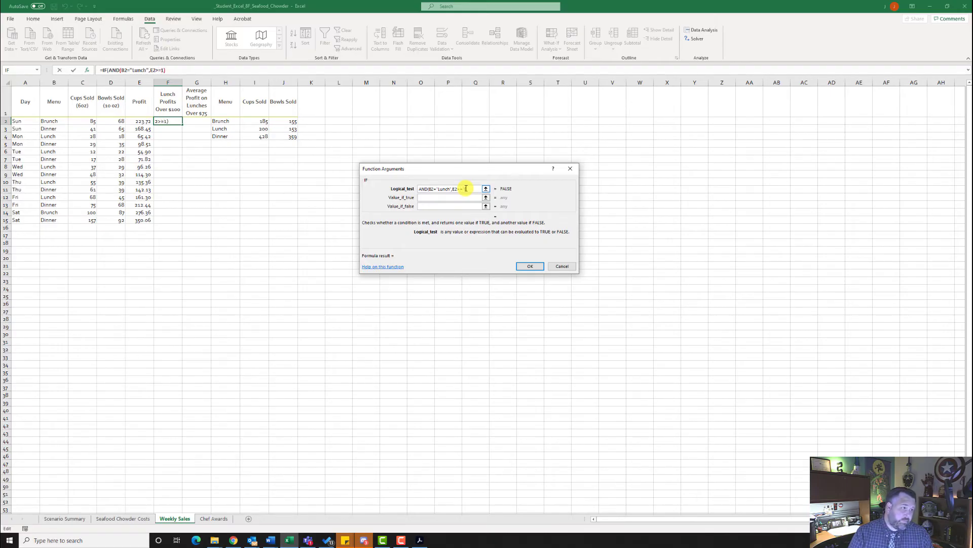
{"action": "type", "text": "00"}
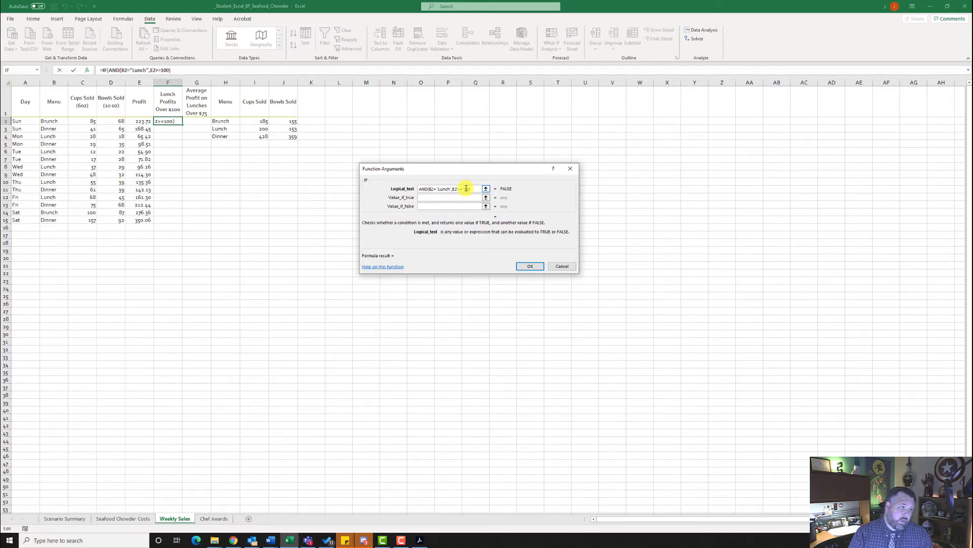
{"action": "type", "text": ")"}
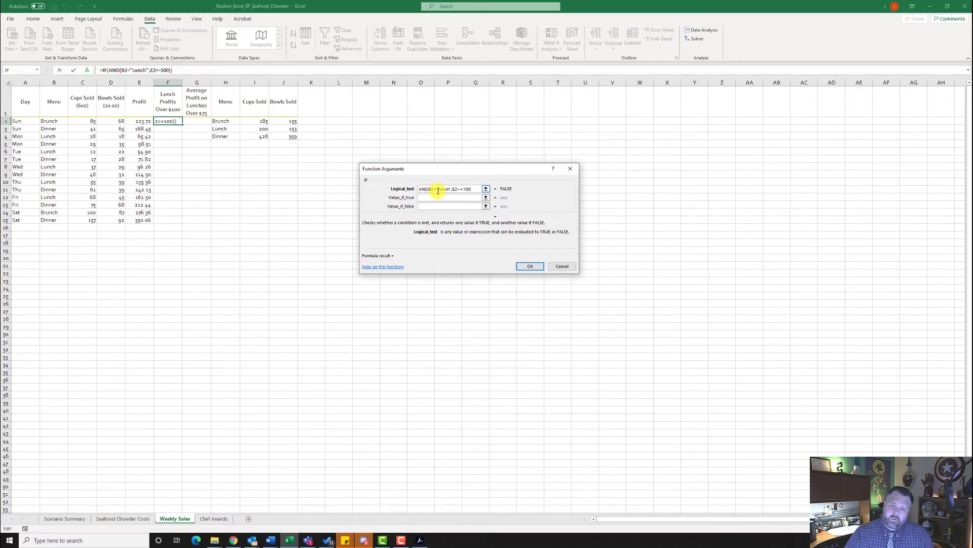
{"action": "double_click", "coordinate": [465, 190]}
Complete the IF in F2 with "BEST" as the true value and empty text "" as the false value, and fill it down to F15.
{"action": "left_click", "coordinate": [433, 197]}
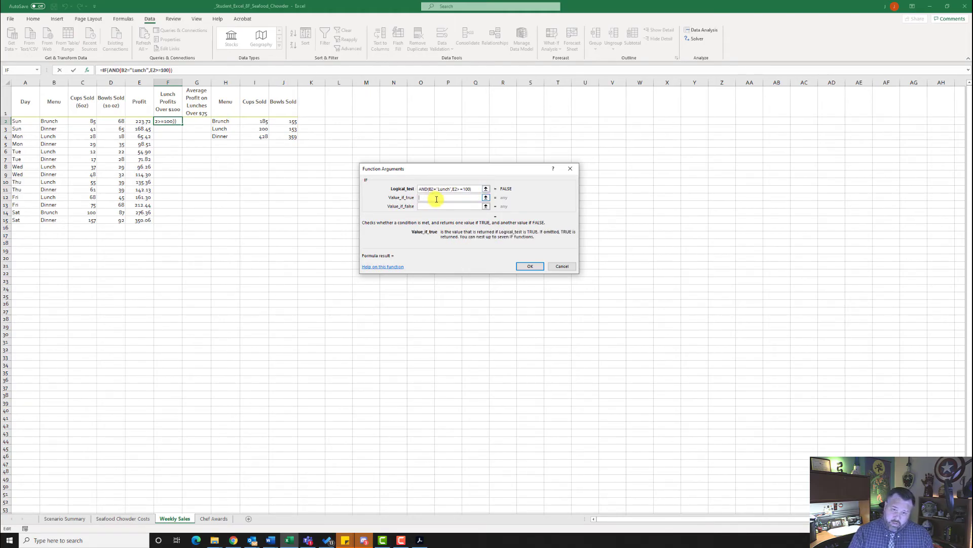
{"action": "type", "text": "\"B"}
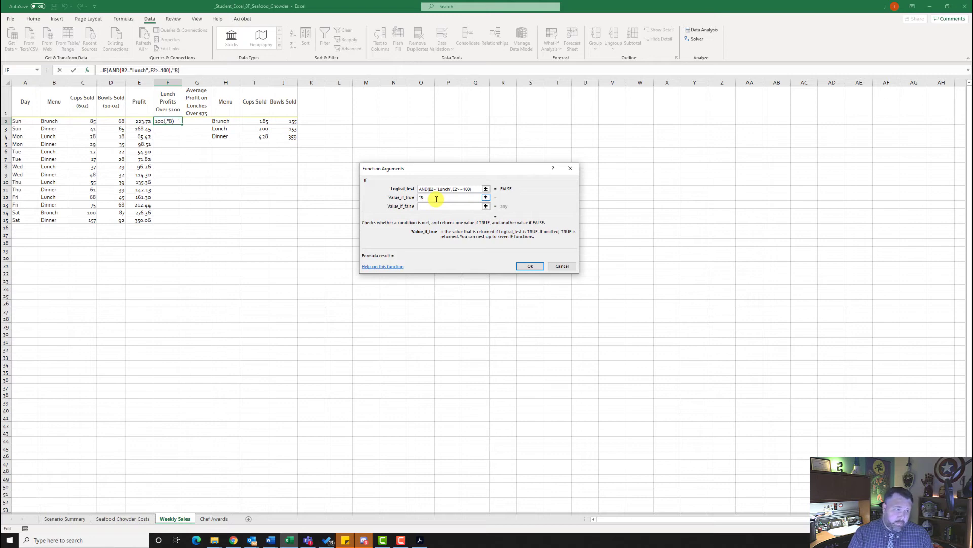
{"action": "type", "text": "EST"}
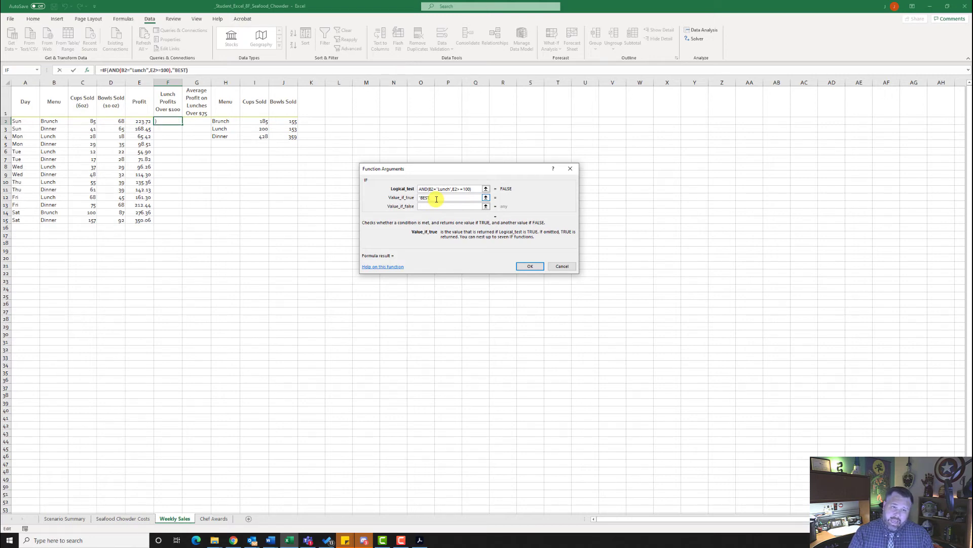
{"action": "type", "text": "\""}
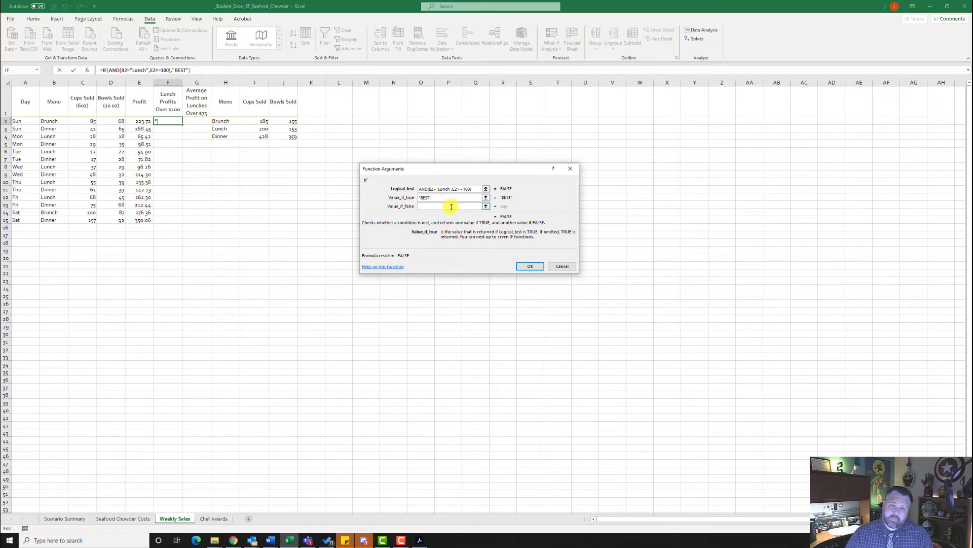
{"action": "left_click", "coordinate": [452, 207]}
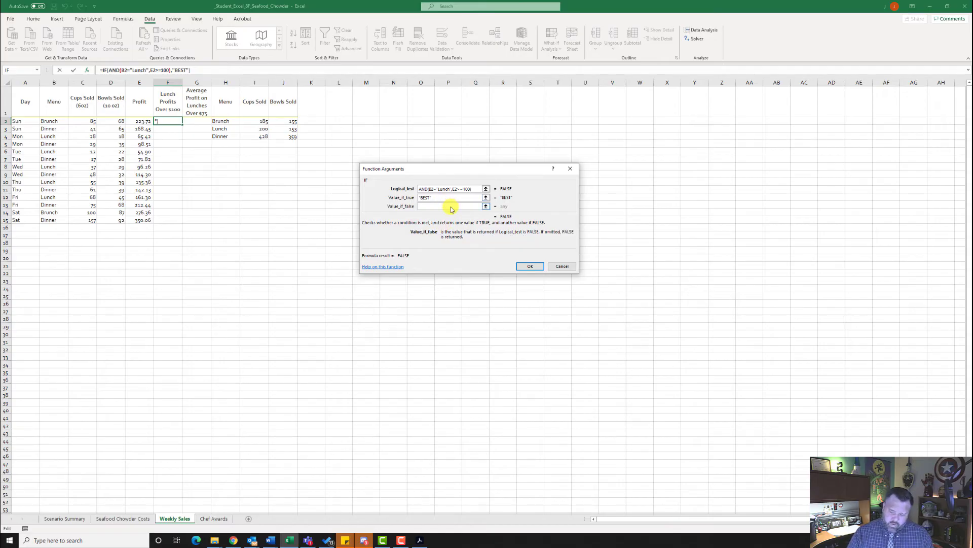
{"action": "type", "text": "\""}
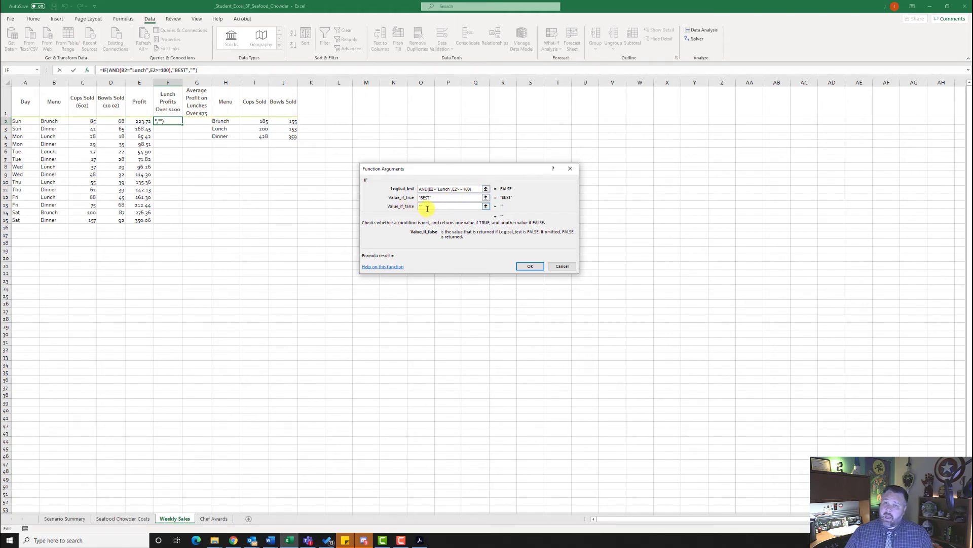
{"action": "left_click", "coordinate": [530, 266]}
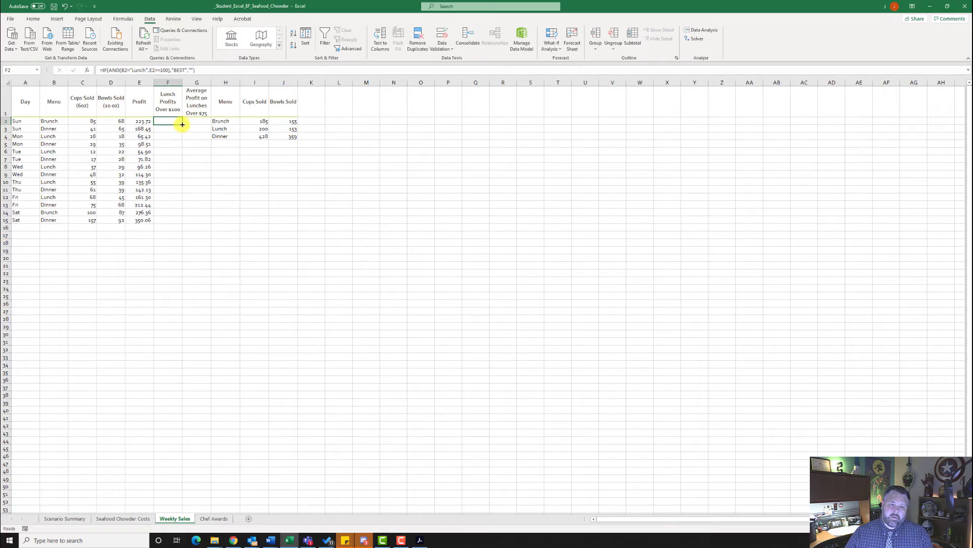
{"action": "left_click_drag", "start_coordinate": [183, 124], "coordinate": [189, 223]}
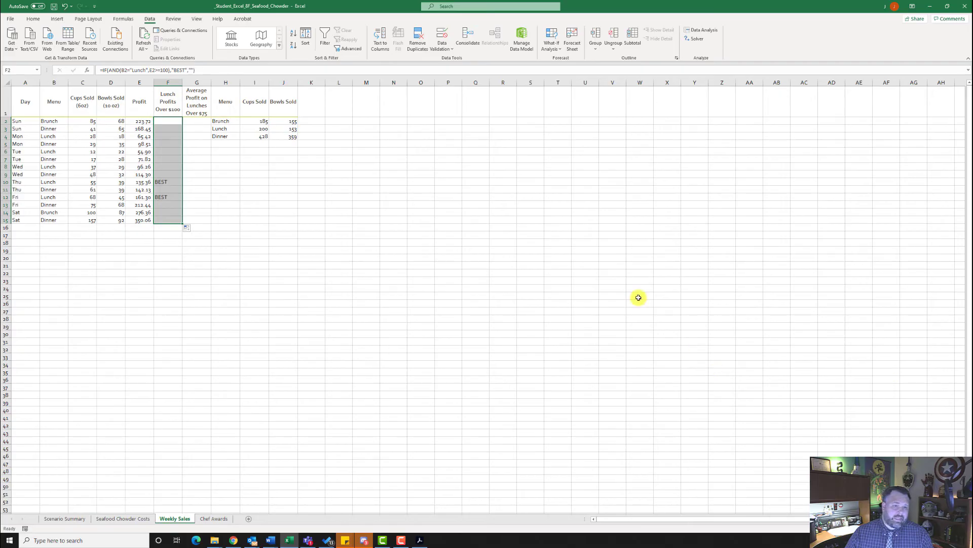
Add a Text That Contains conditional formatting rule to F2:F15 that gives cells containing BEST a Red Border.
{"action": "left_click", "coordinate": [123, 19]}
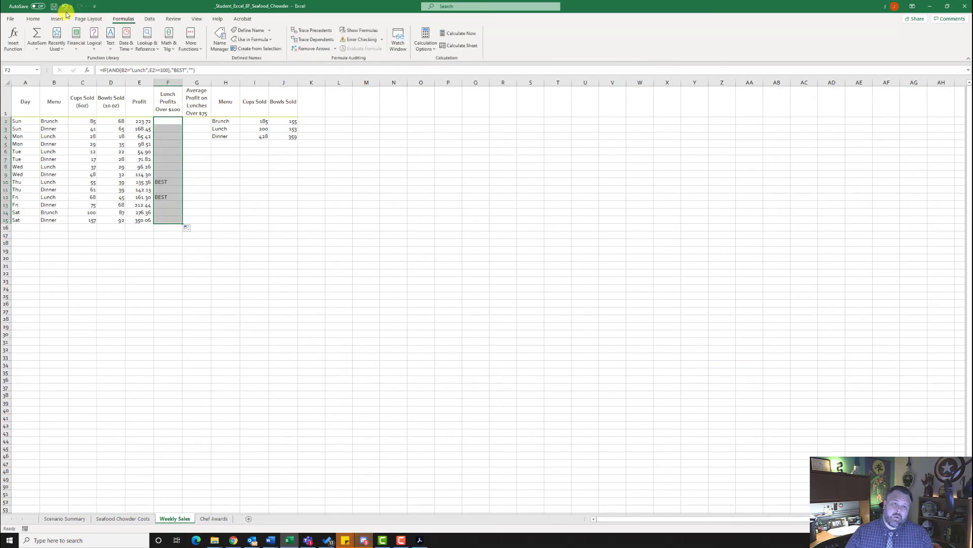
{"action": "left_click", "coordinate": [33, 20]}
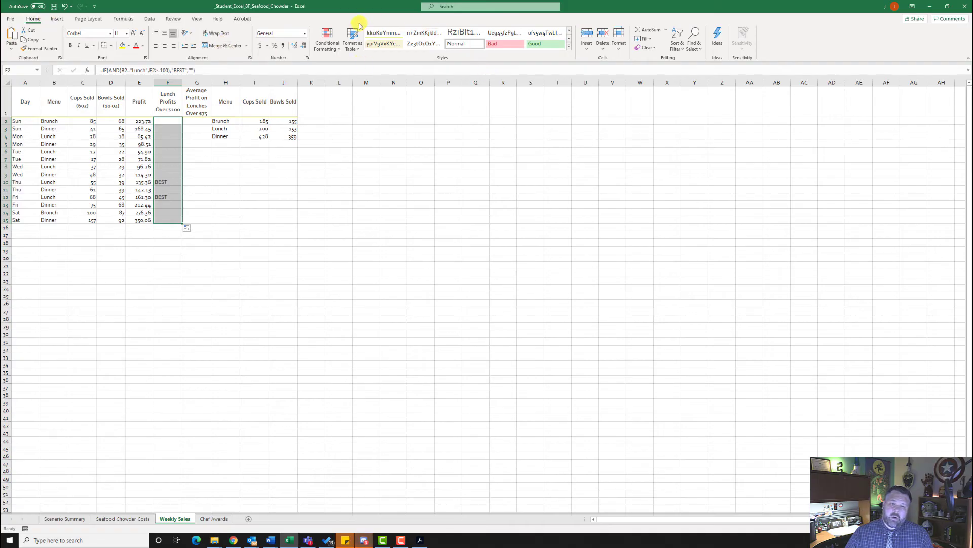
{"action": "left_click", "coordinate": [327, 47]}
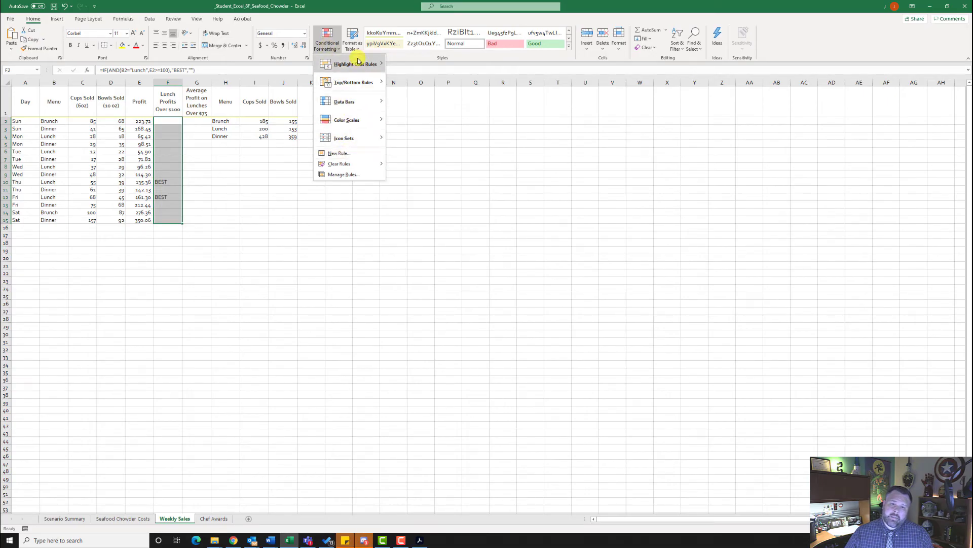
{"action": "mouse_move", "coordinate": [358, 62]}
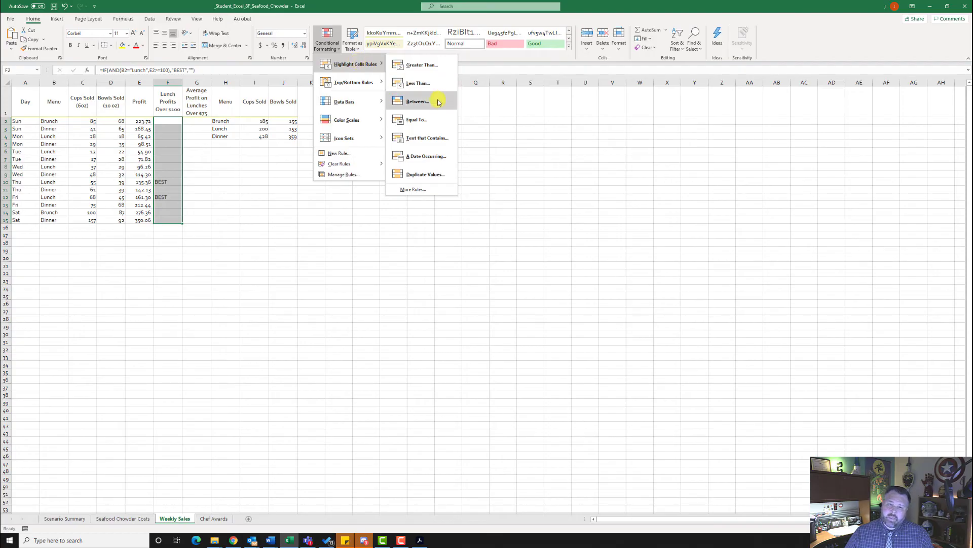
{"action": "left_click", "coordinate": [439, 142]}
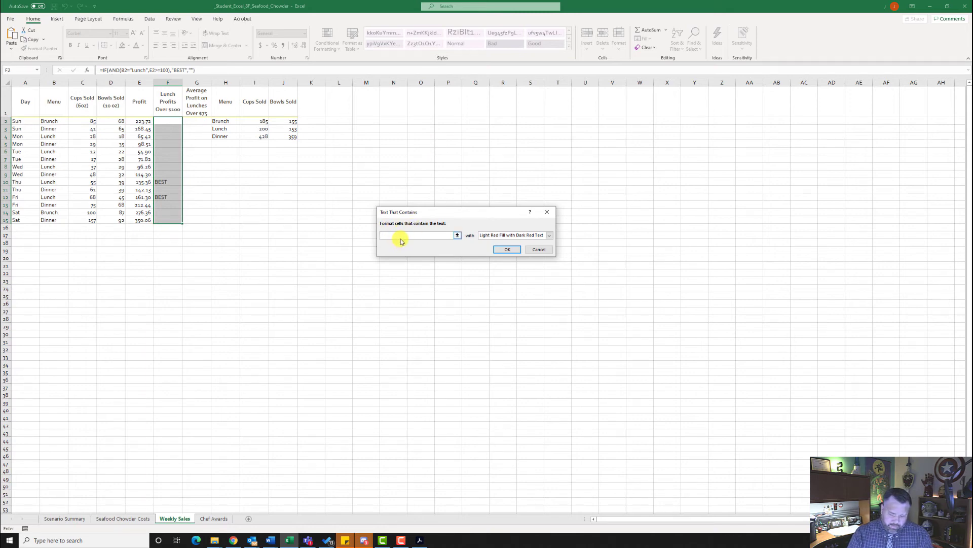
{"action": "type", "text": "BEST"}
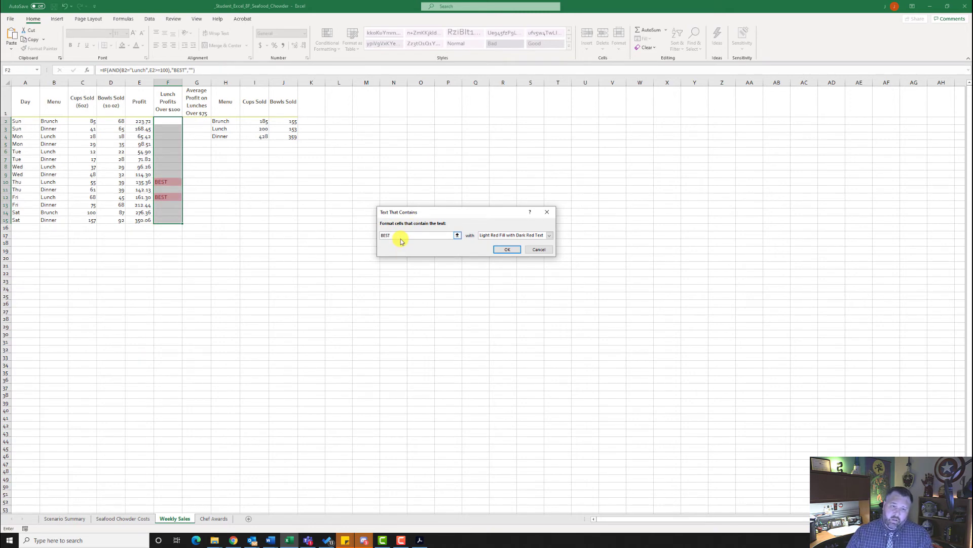
{"action": "key", "text": "Tab"}
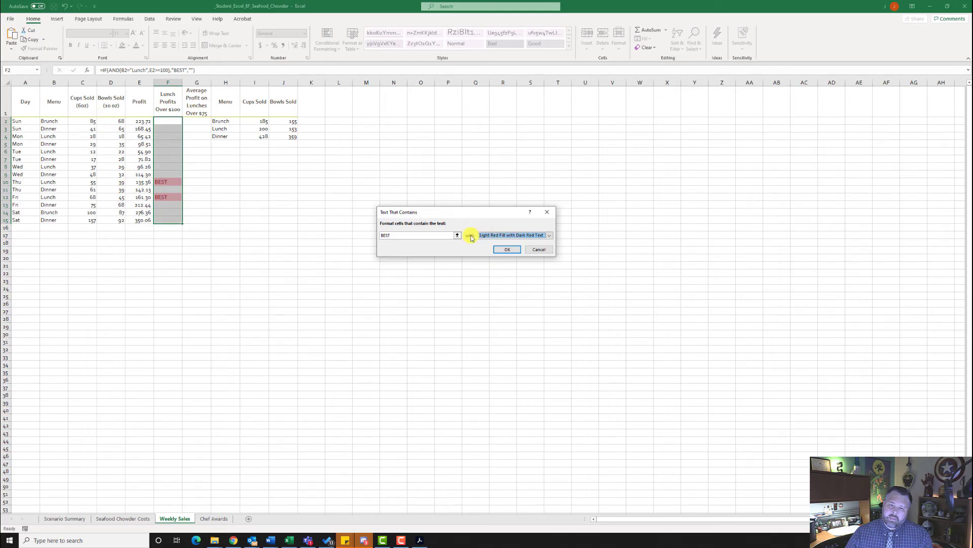
{"action": "left_click", "coordinate": [550, 234]}
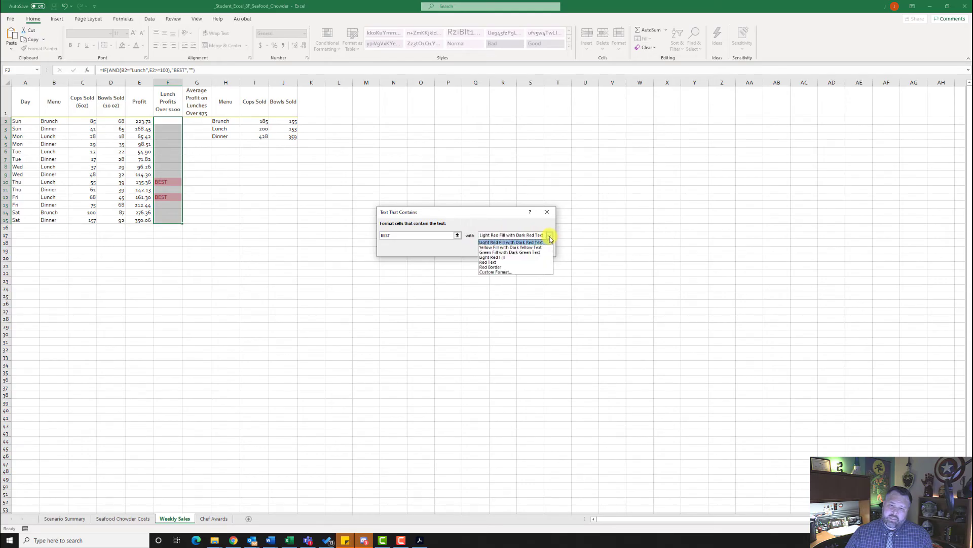
{"action": "left_click", "coordinate": [492, 267]}
{"action": "left_click", "coordinate": [508, 249]}
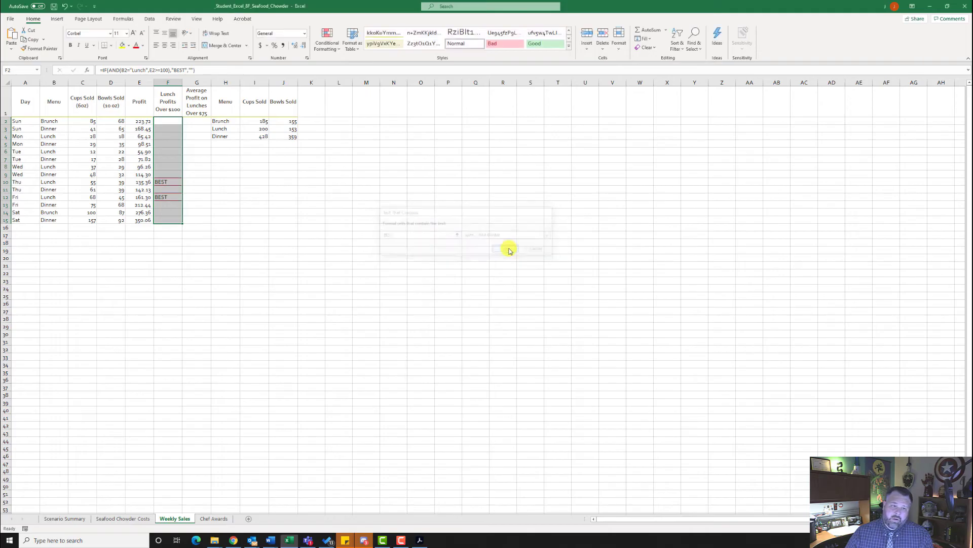
{"action": "left_click", "coordinate": [216, 182]}
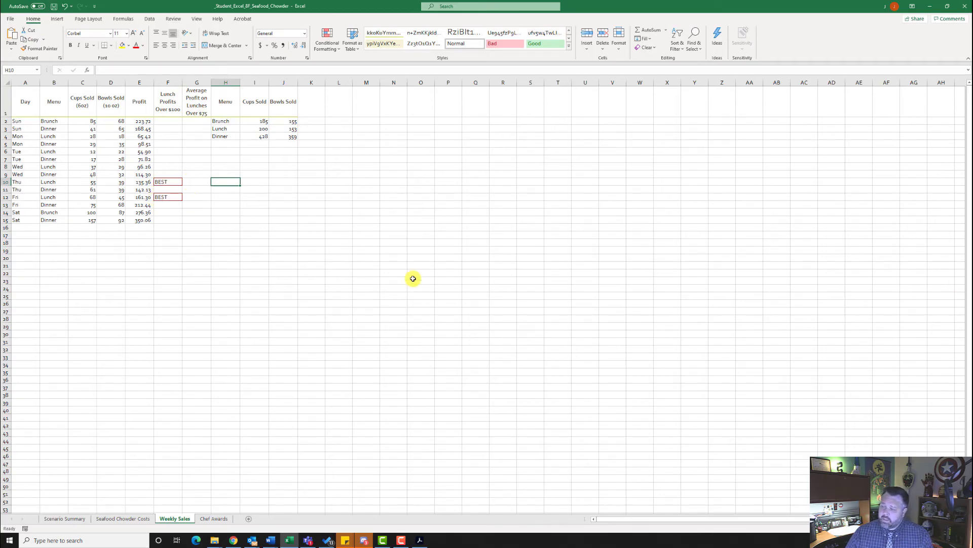
Enter the label "Average Lunch Profit Over $75" in cell A17 below the sales data.
{"action": "left_click", "coordinate": [24, 233]}
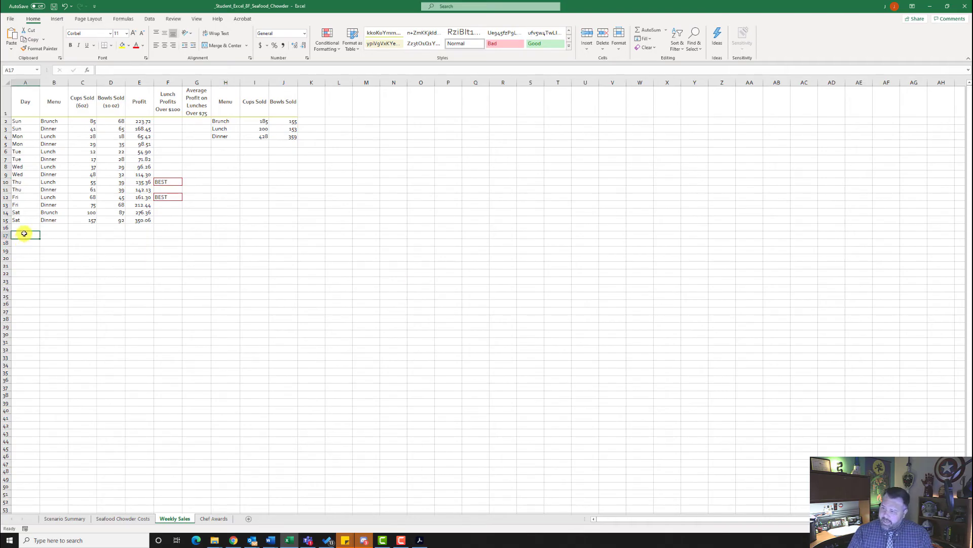
{"action": "type", "text": "Averag"}
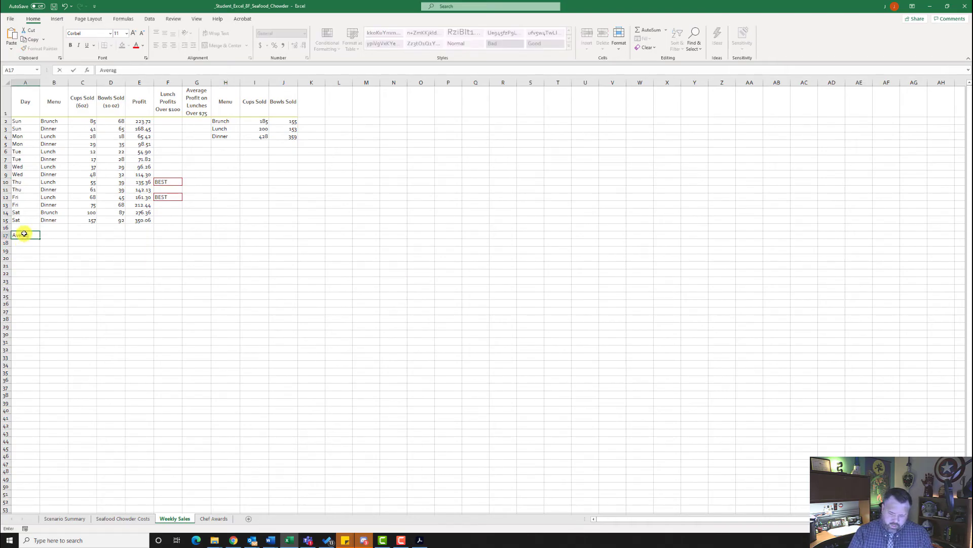
{"action": "type", "text": "e Lunch Profit Over $75"}
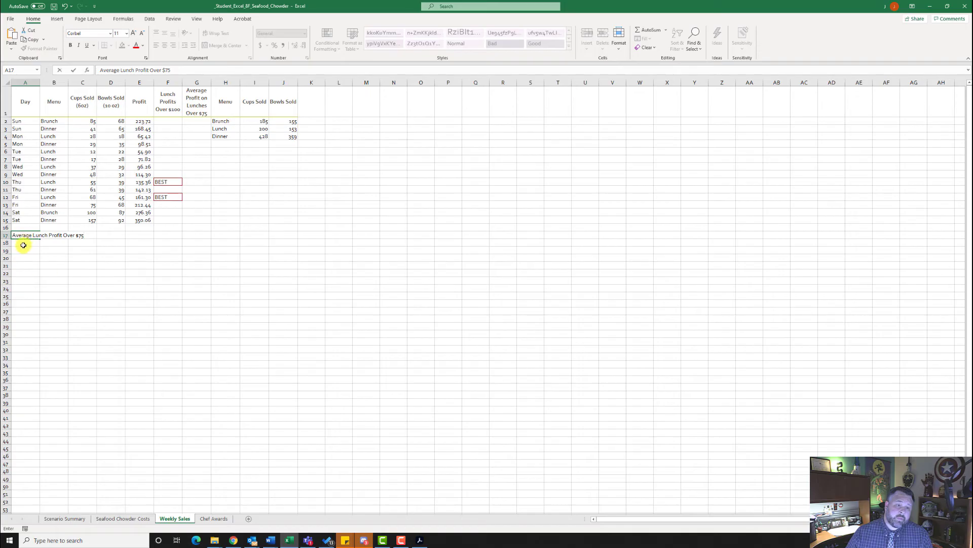
{"action": "key", "text": "ctrl+Return"}
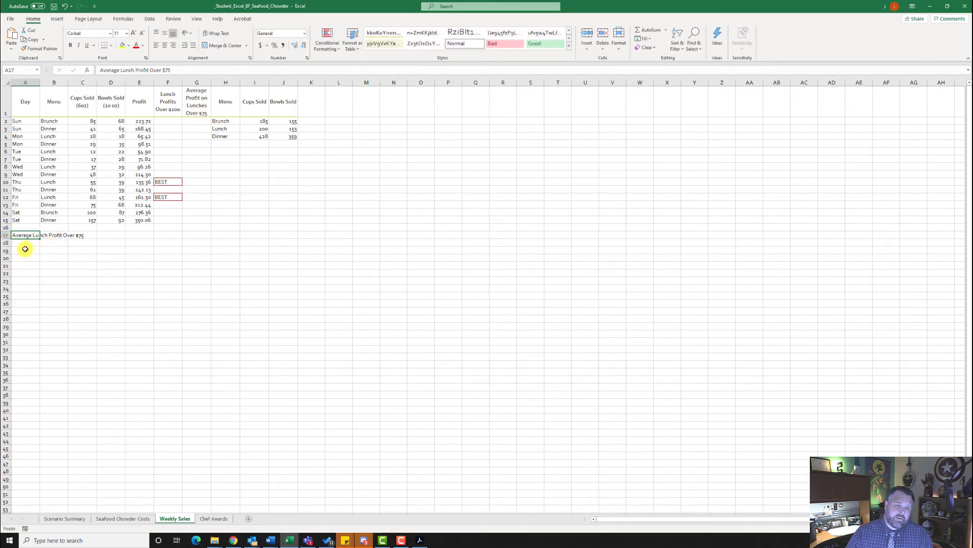
Find the AVERAGEIFS function and insert it in cell A18, under the average lunch profit label.
{"action": "left_click", "coordinate": [19, 243]}
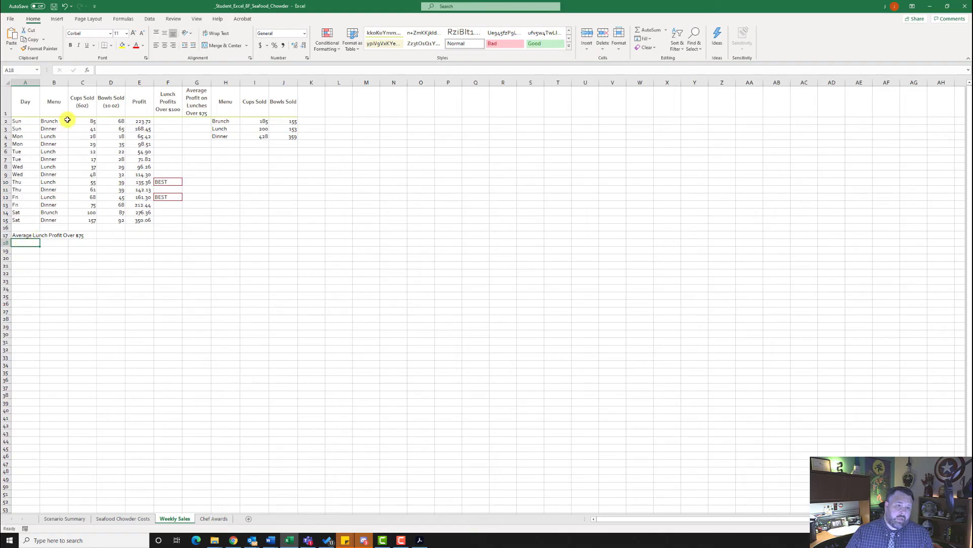
{"action": "left_click", "coordinate": [87, 71]}
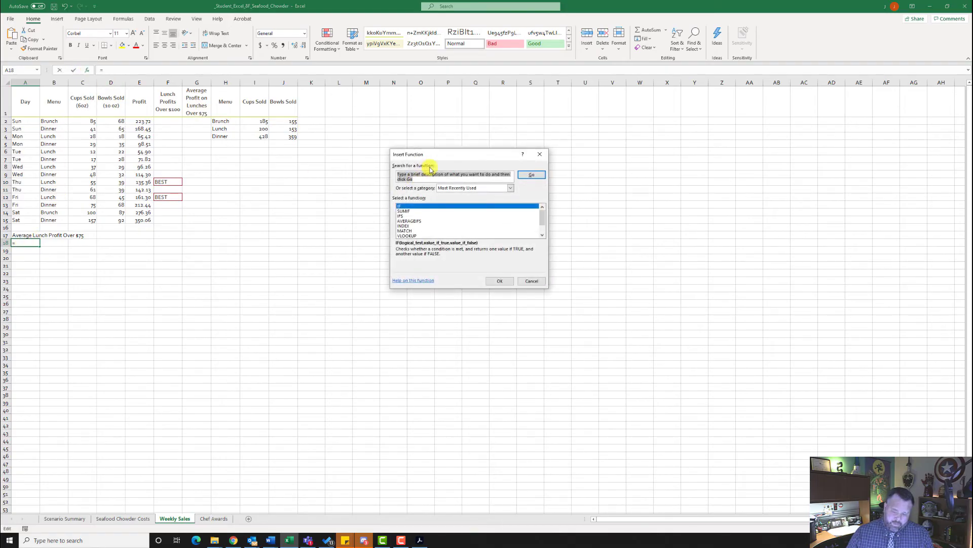
{"action": "type", "text": "averageifs"}
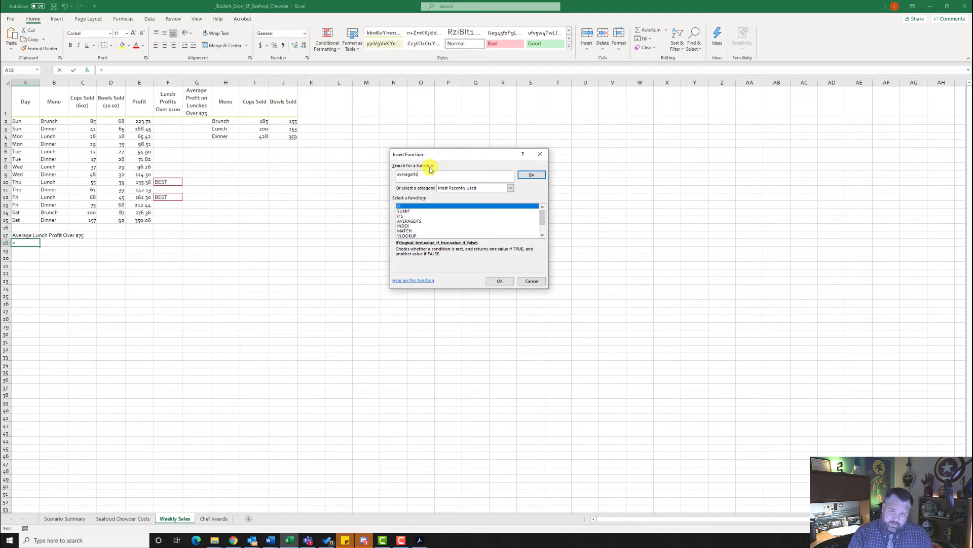
{"action": "left_click", "coordinate": [533, 175]}
{"action": "left_click", "coordinate": [415, 208]}
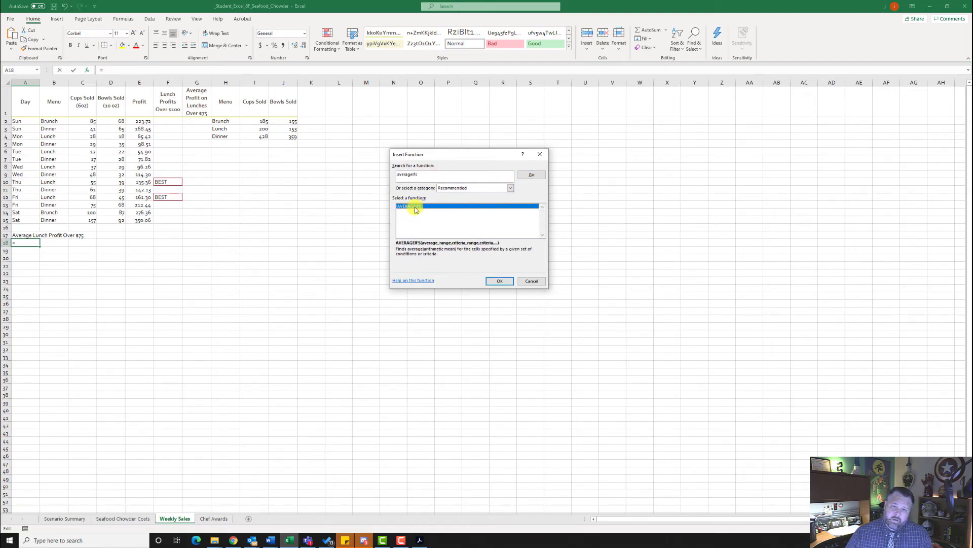
{"action": "left_click", "coordinate": [500, 282]}
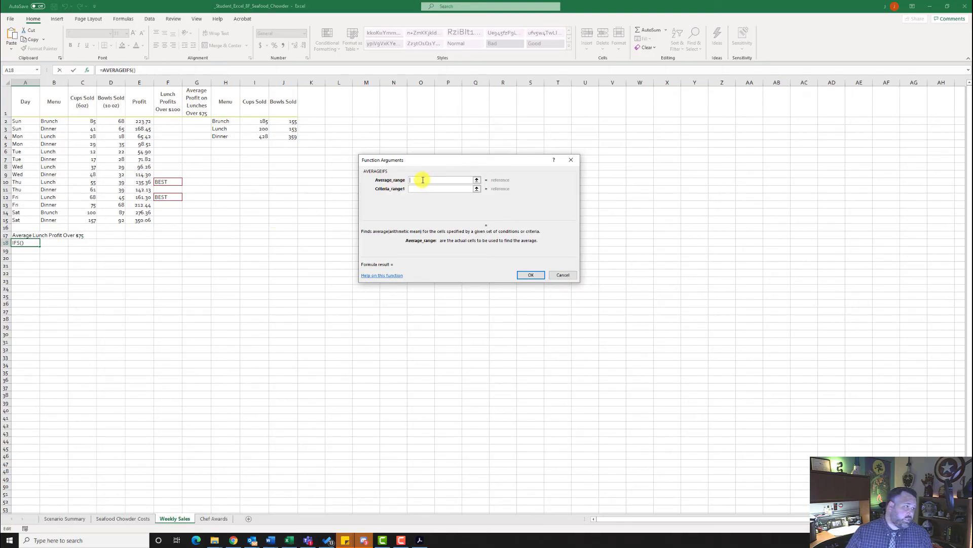
Set the average range of the AVERAGEIFS function in A18 to the Profit cells E2:E15.
{"action": "type", "text": "E2"}
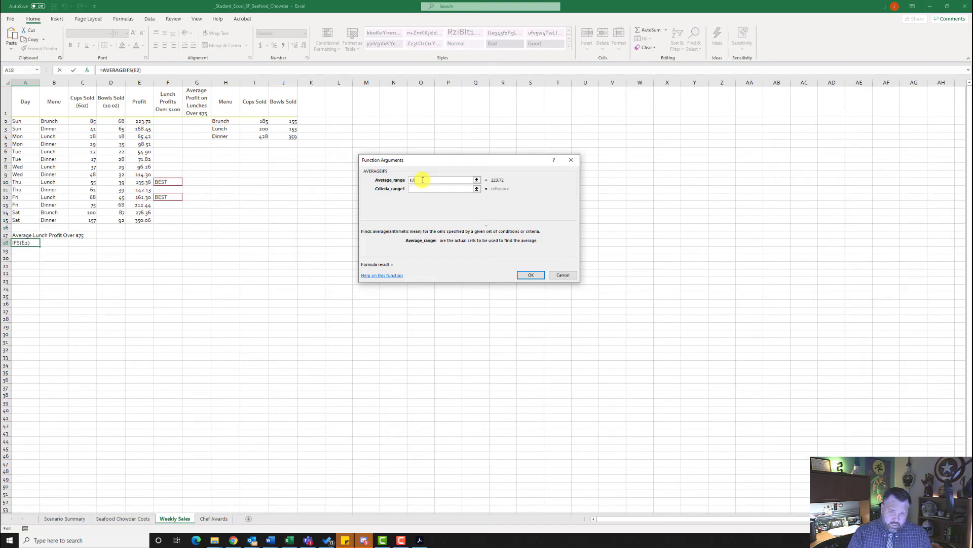
{"action": "type", "text": ":"}
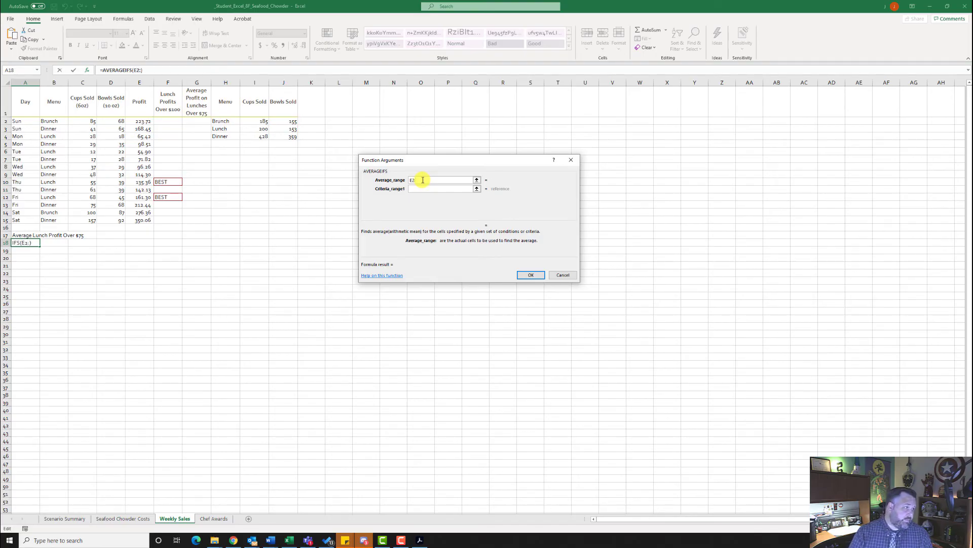
{"action": "type", "text": "E"}
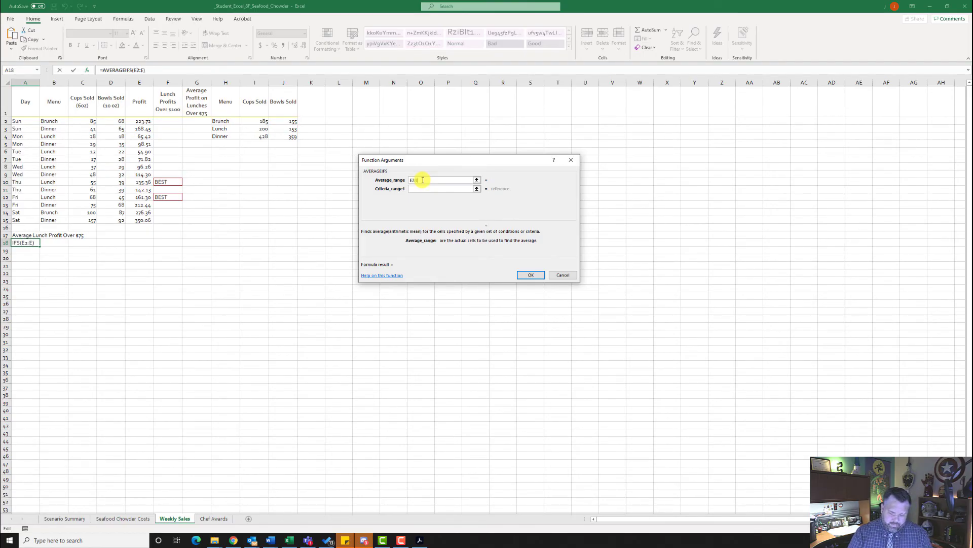
{"action": "type", "text": "15"}
Set the first AVERAGEIFS condition to criteria range MENU with the criterion "Lunch".
{"action": "left_click", "coordinate": [435, 190]}
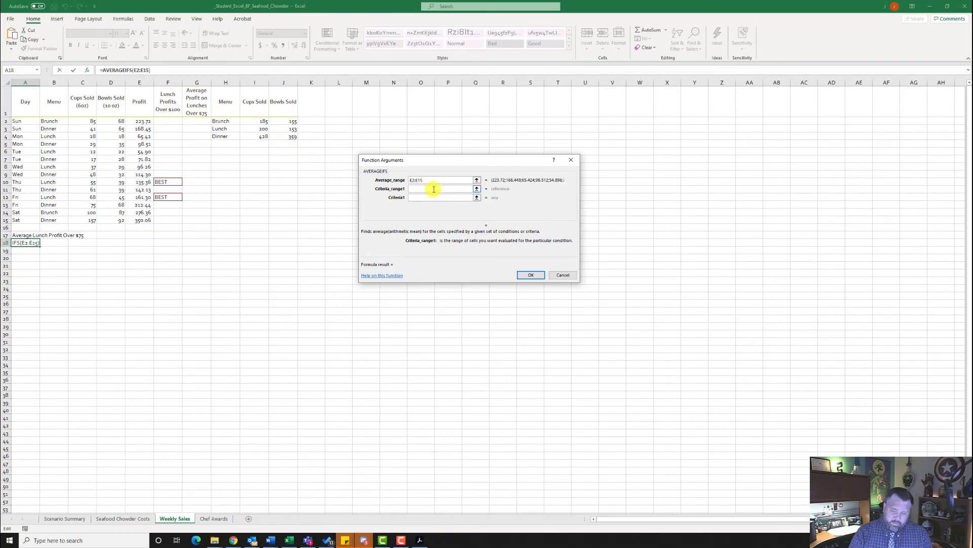
{"action": "type", "text": "MENU"}
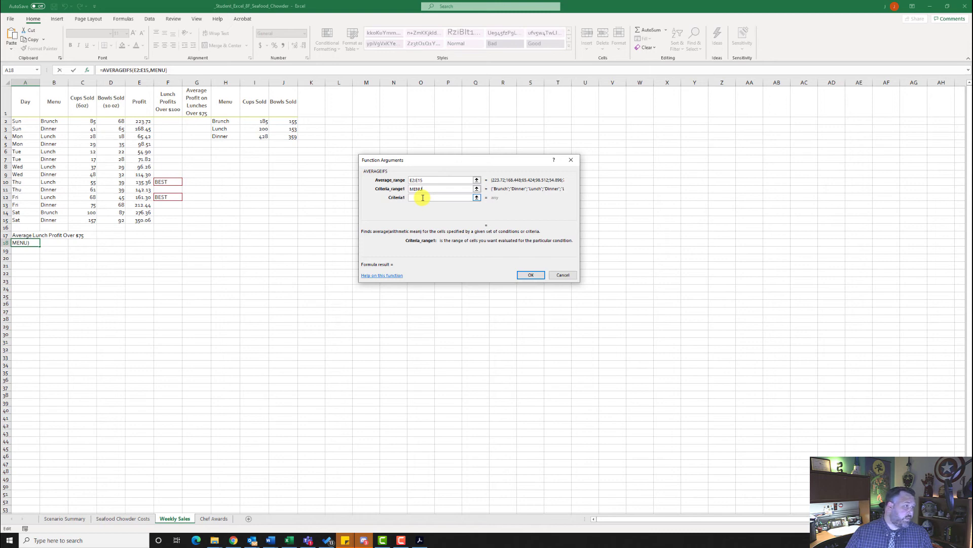
{"action": "left_click", "coordinate": [423, 197]}
{"action": "type", "text": "\""}
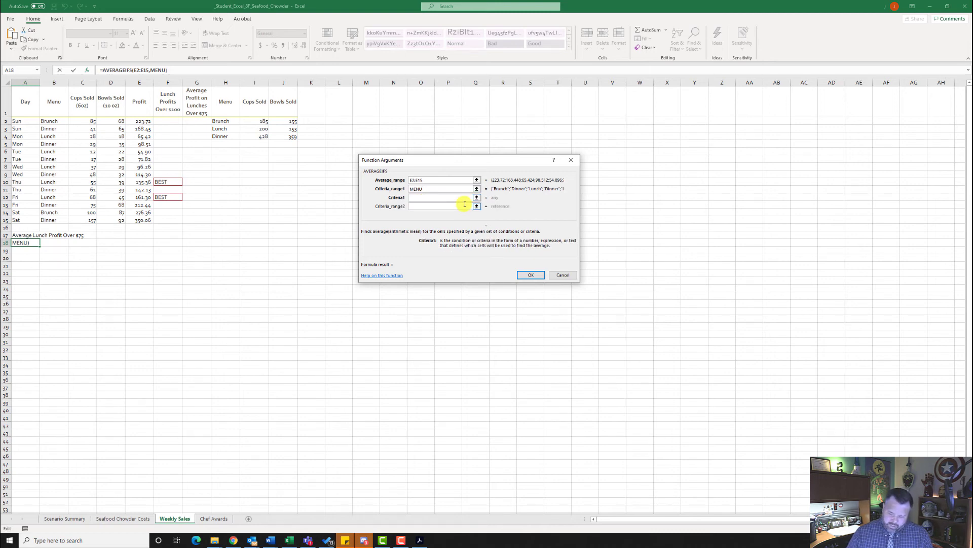
{"action": "type", "text": "L"}
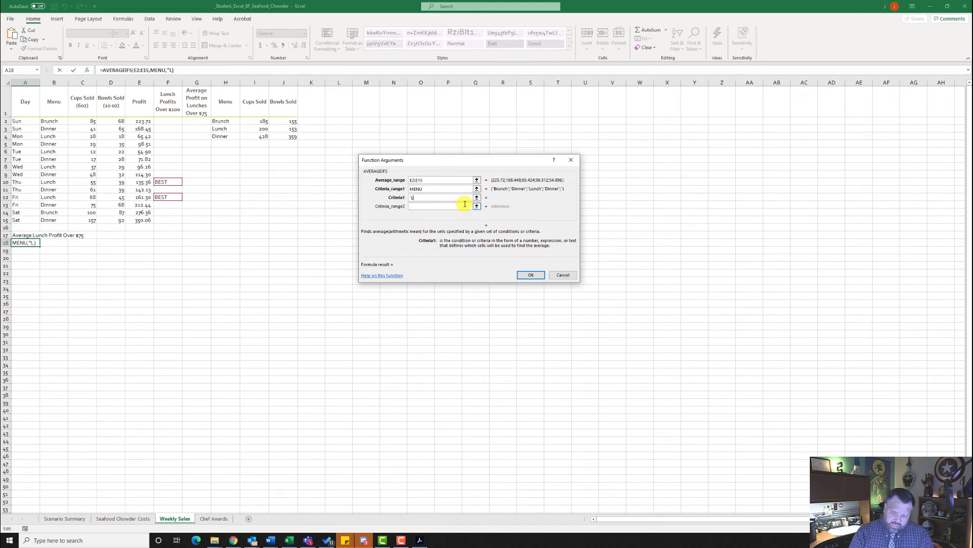
{"action": "type", "text": "unch"}
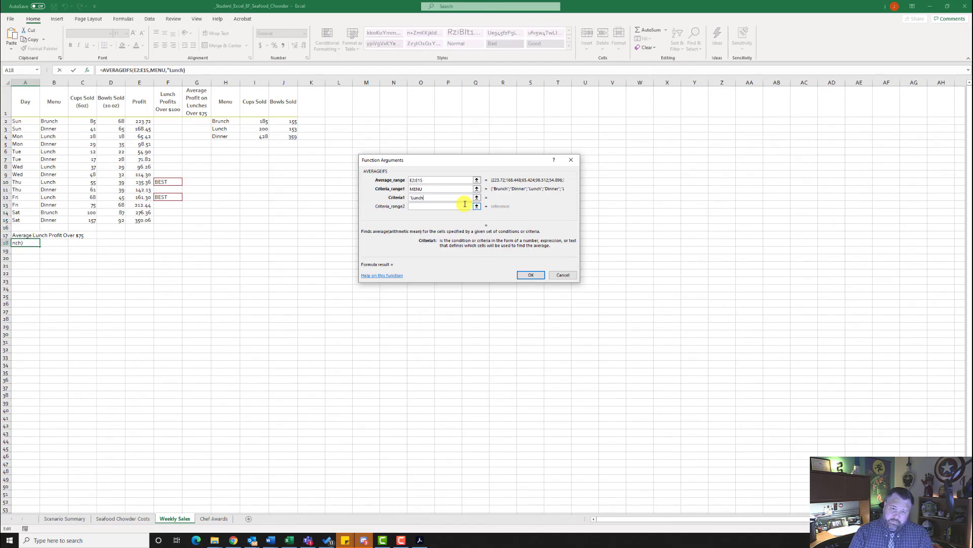
{"action": "type", "text": "\""}
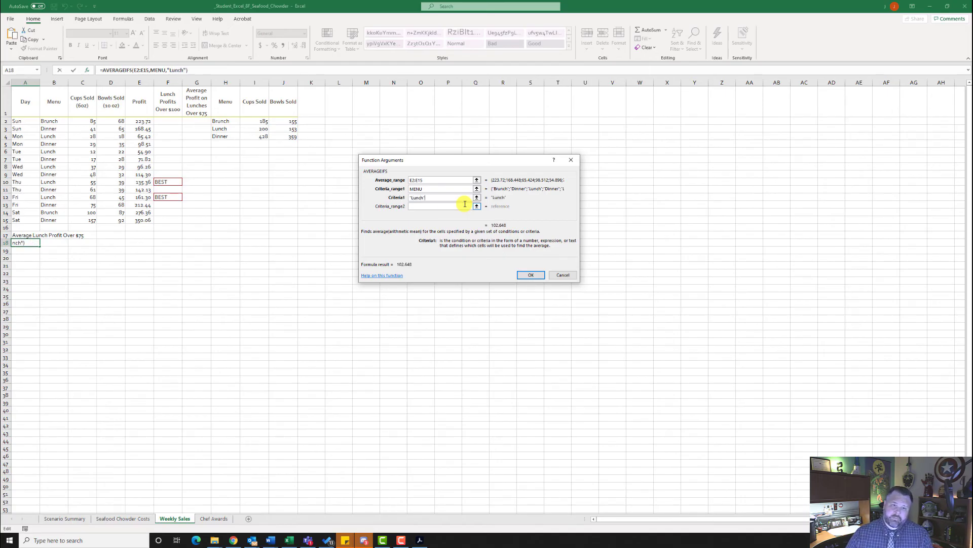
Set the second AVERAGEIFS condition to criteria range E2:E15 with the criterion ">75".
{"action": "left_click", "coordinate": [444, 205]}
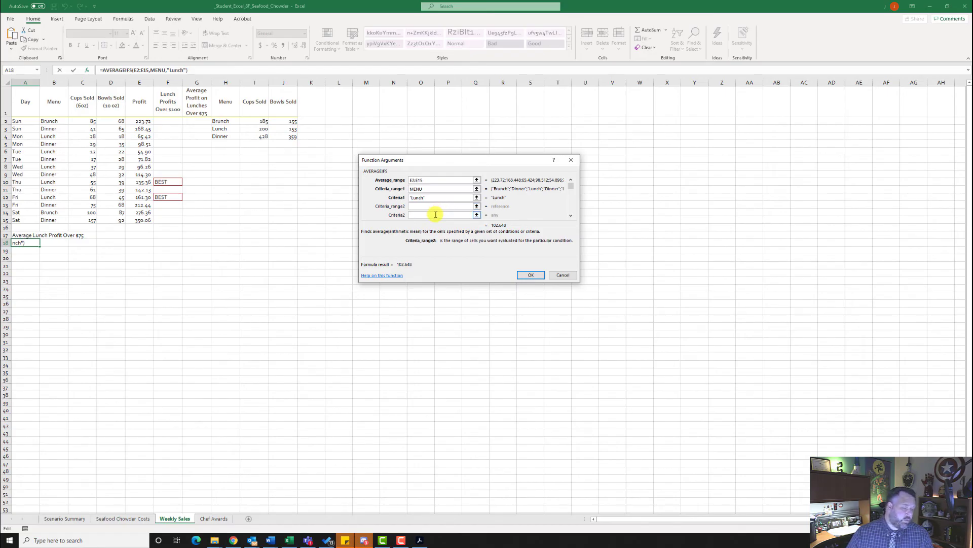
{"action": "type", "text": "E2"}
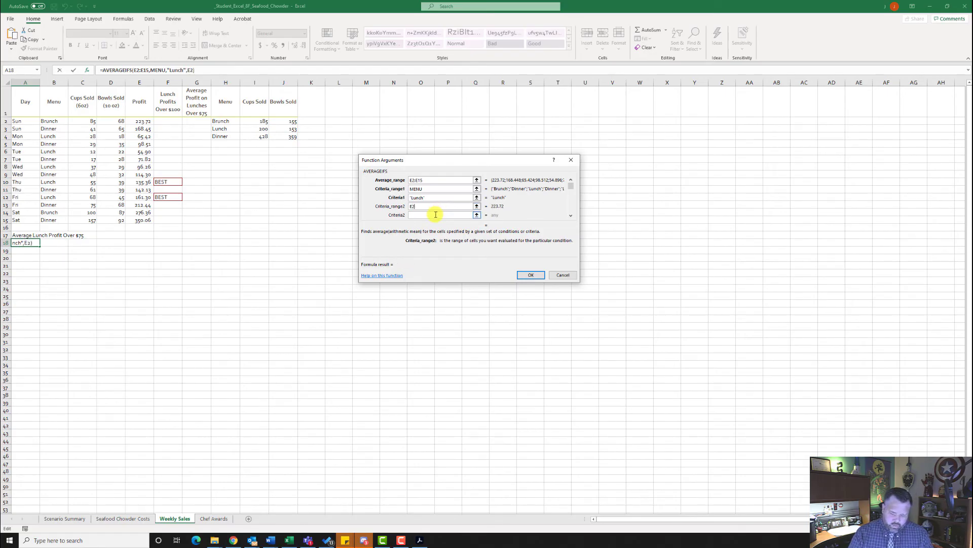
{"action": "type", "text": ":E15"}
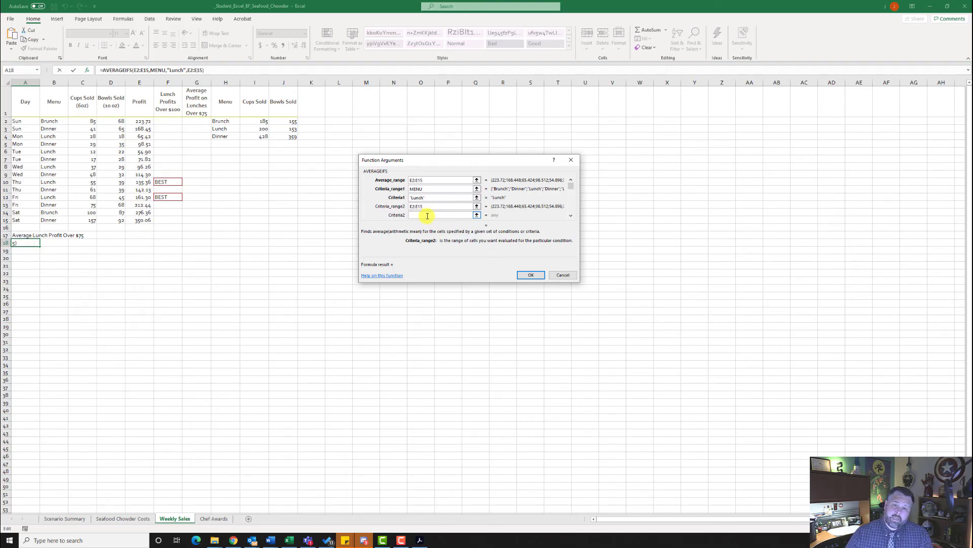
{"action": "left_click", "coordinate": [427, 216]}
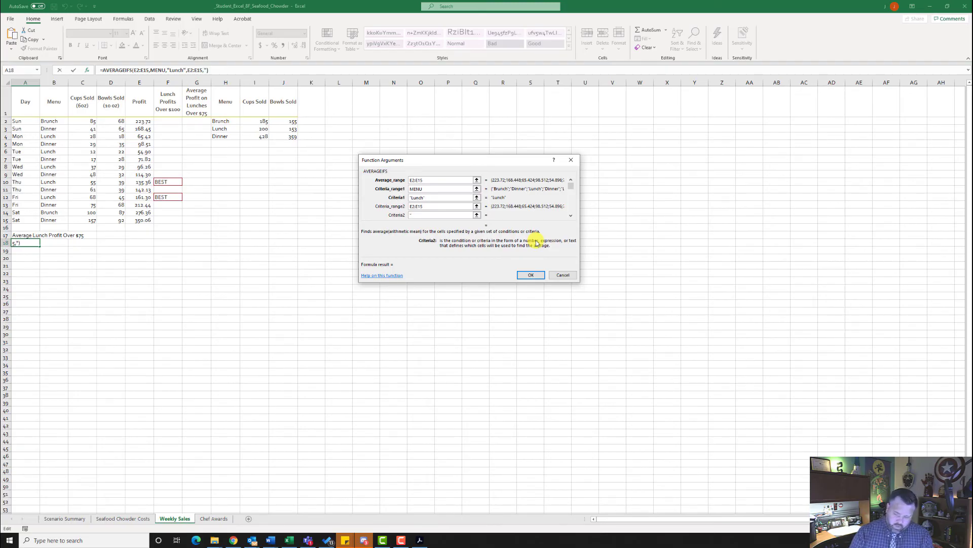
{"action": "type", "text": ">"}
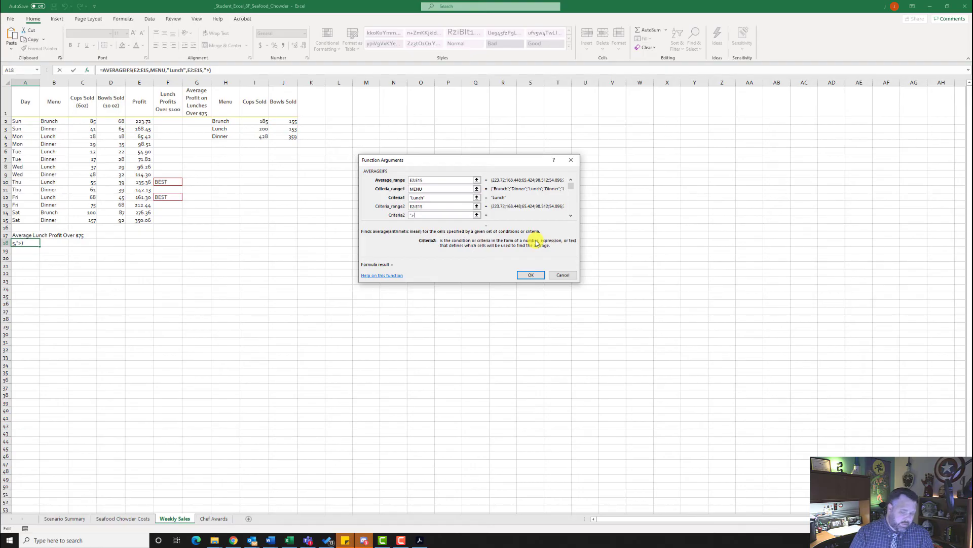
{"action": "type", "text": "75"}
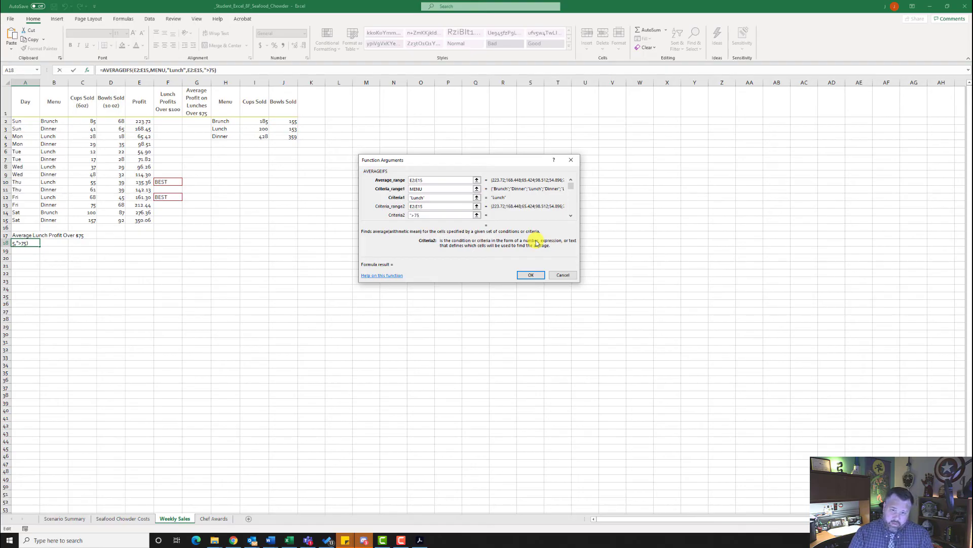
{"action": "type", "text": "\""}
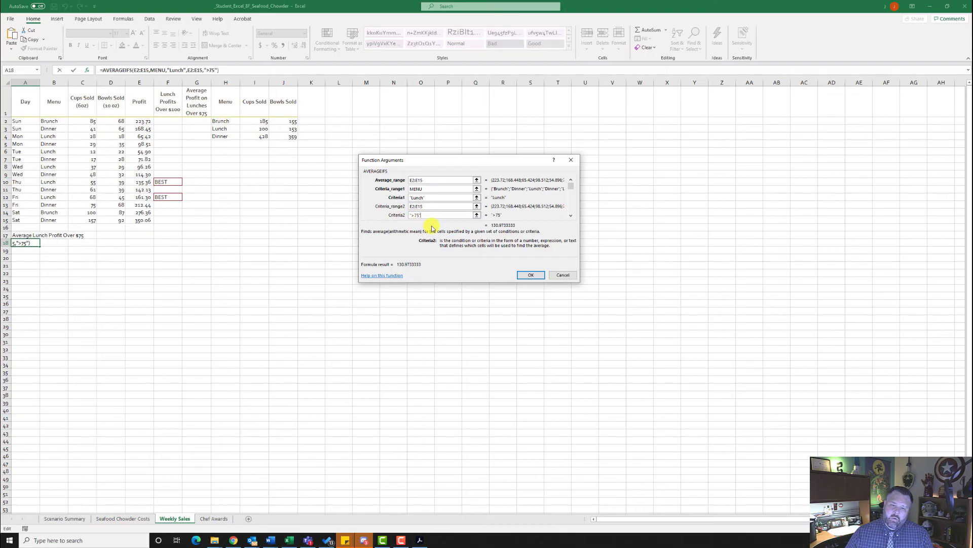
Complete the AVERAGEIFS formula in A18 and display its result with two decimal places.
{"action": "left_click", "coordinate": [531, 274]}
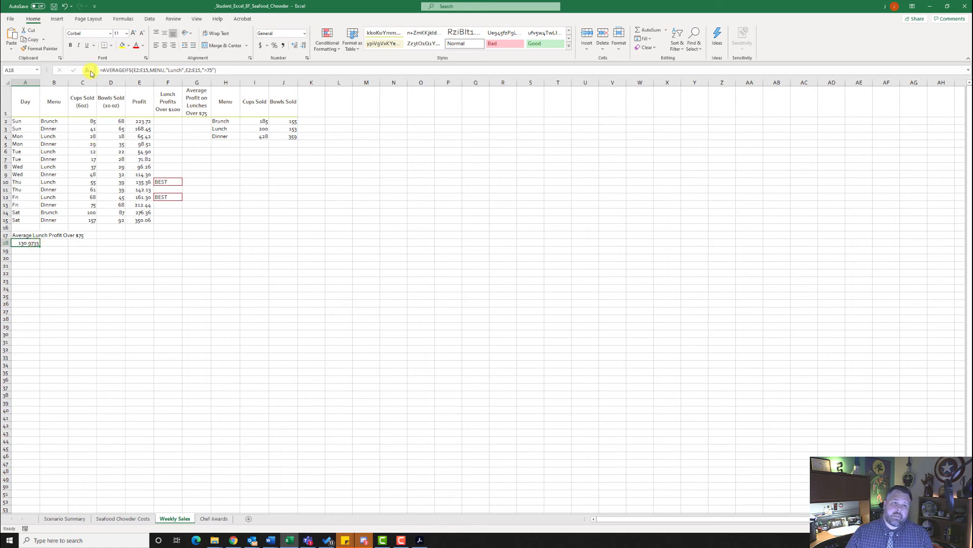
{"action": "left_click", "coordinate": [304, 46]}
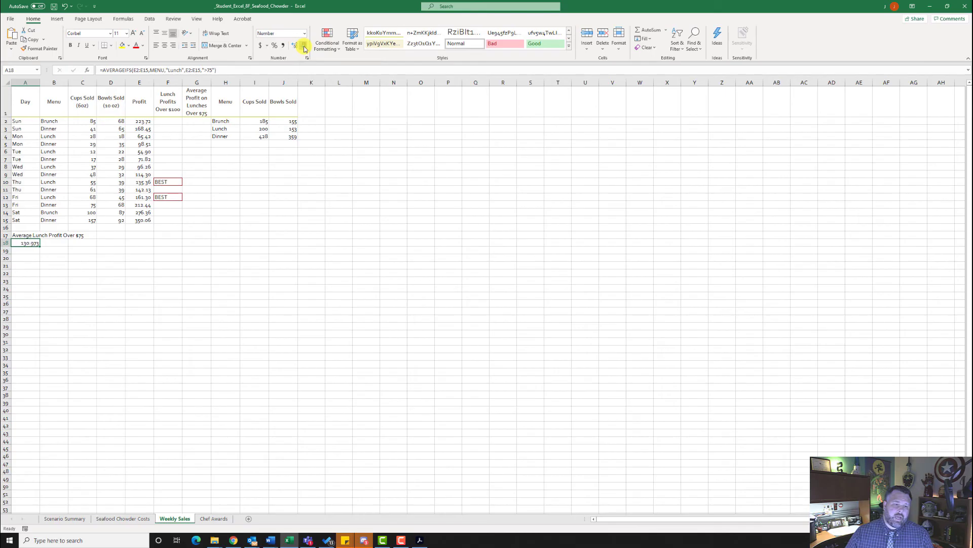
{"action": "left_click", "coordinate": [304, 46]}
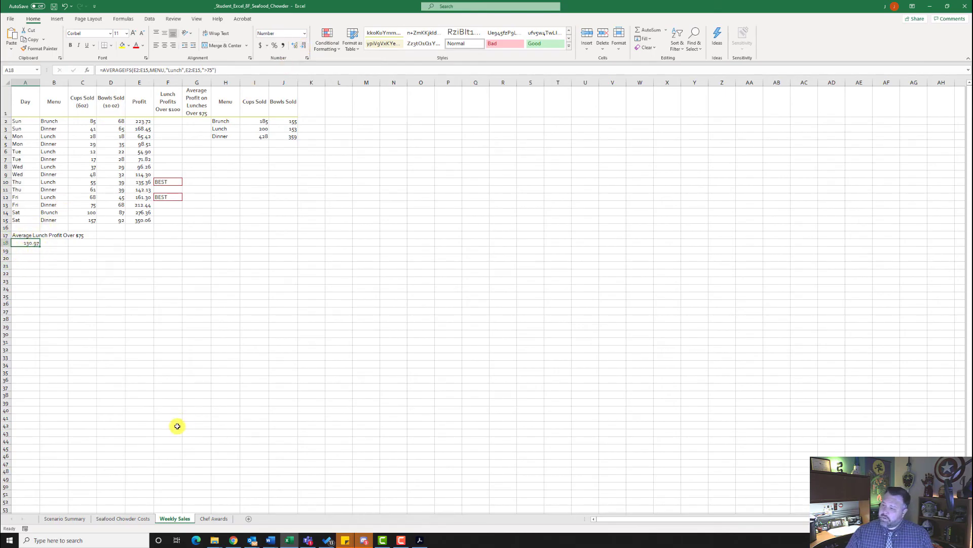
On the Chef Awards sheet, find the IFS function and insert it in cell E3 under Bonus Paid.
{"action": "left_click", "coordinate": [214, 519]}
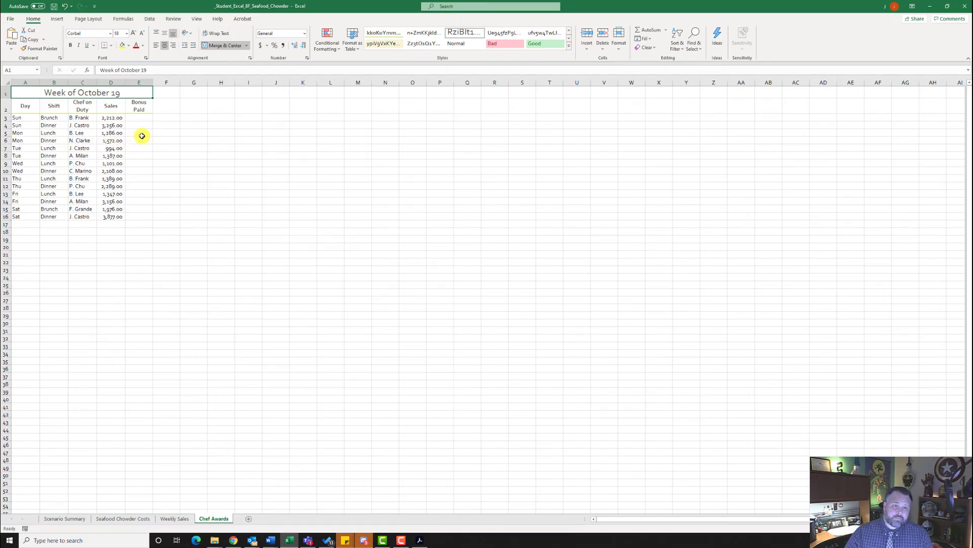
{"action": "left_click", "coordinate": [133, 118]}
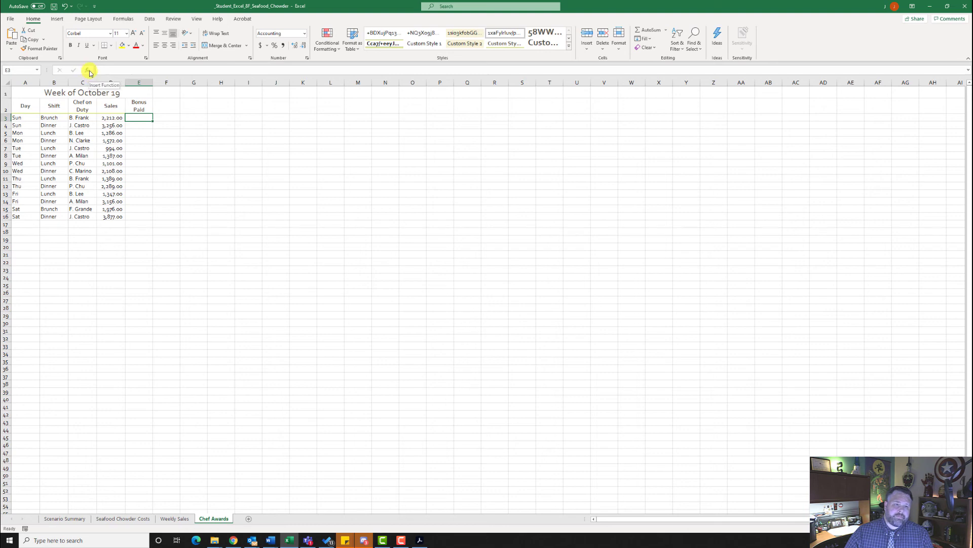
{"action": "left_click", "coordinate": [87, 71]}
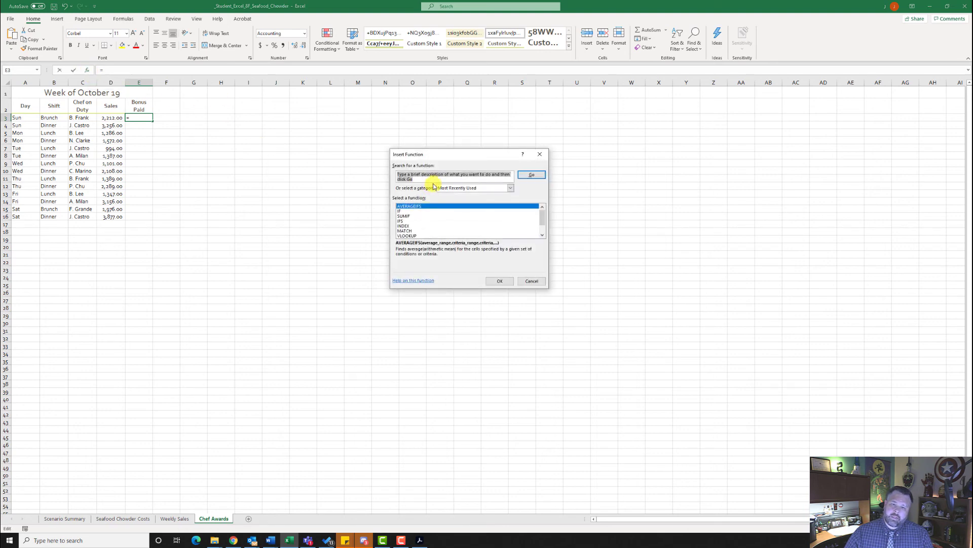
{"action": "type", "text": "ifs"}
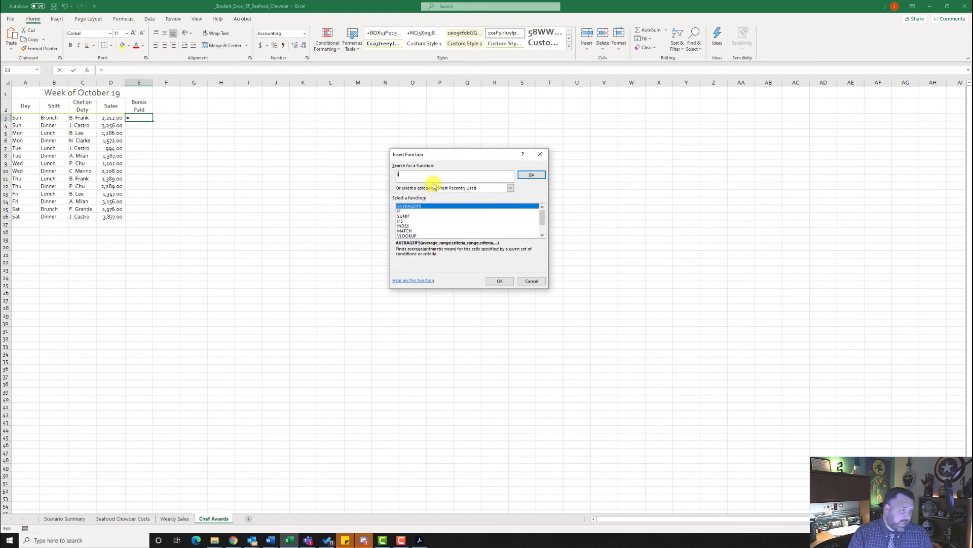
{"action": "left_click", "coordinate": [531, 174]}
{"action": "left_click", "coordinate": [406, 206]}
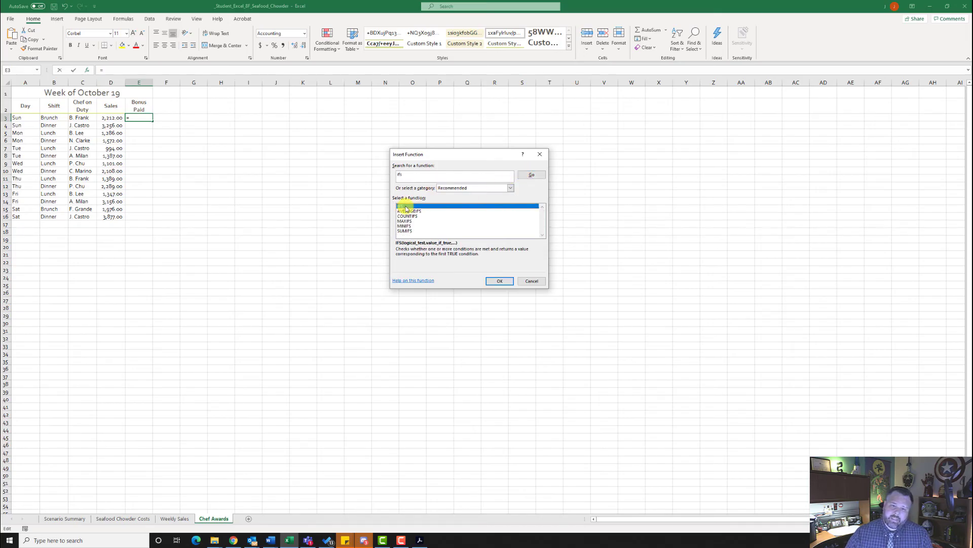
{"action": "left_click", "coordinate": [499, 281]}
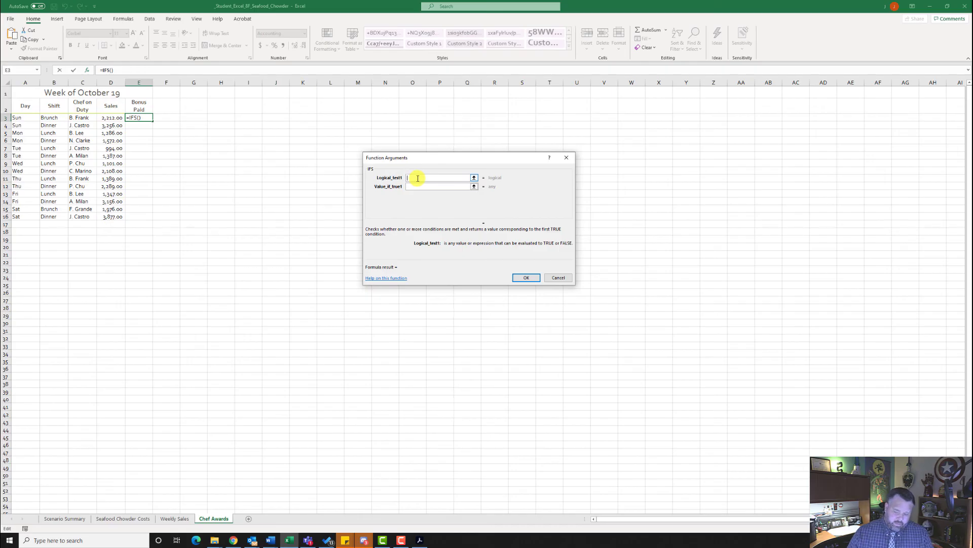
Set the first IFS test to D3>3000 with the value "$300" if true.
{"action": "type", "text": "D3"}
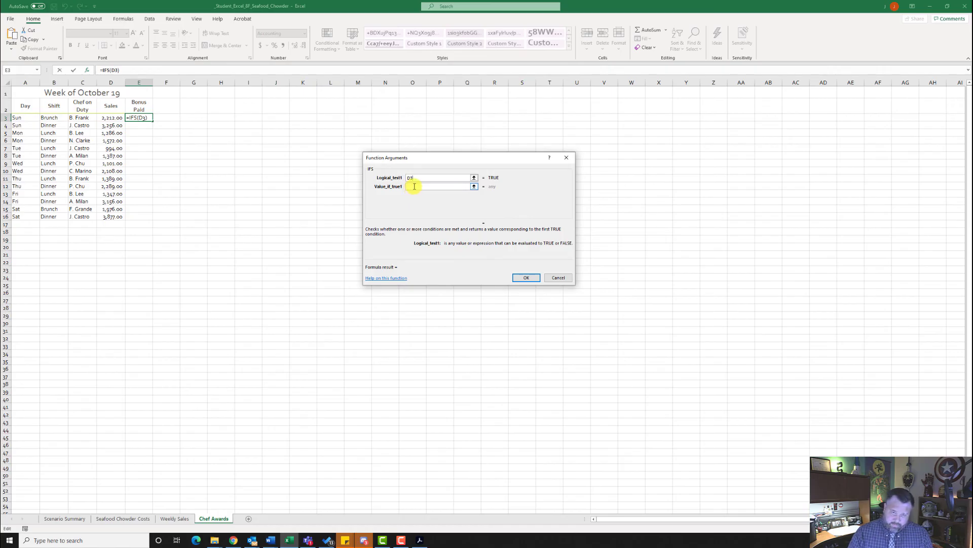
{"action": "type", "text": ">3000"}
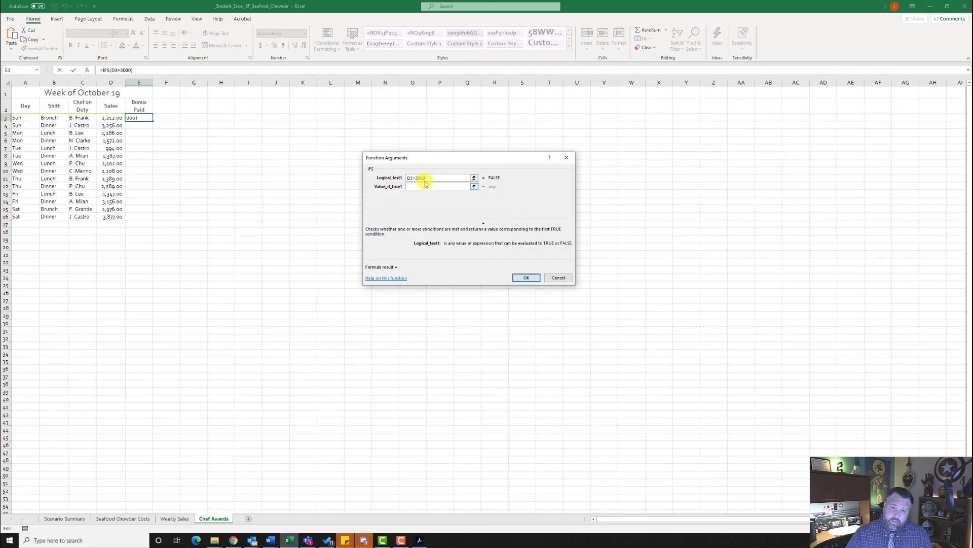
{"action": "left_click", "coordinate": [424, 187]}
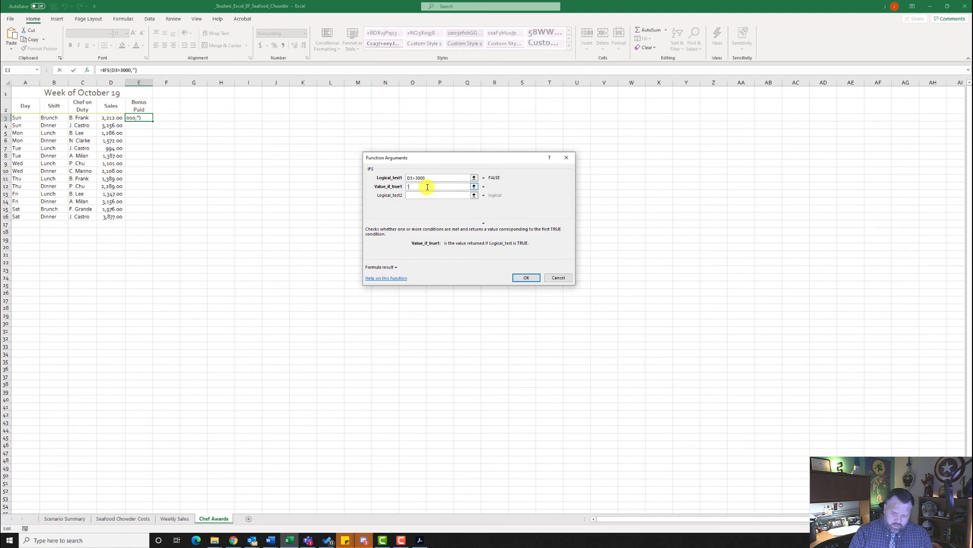
{"action": "type", "text": "300"}
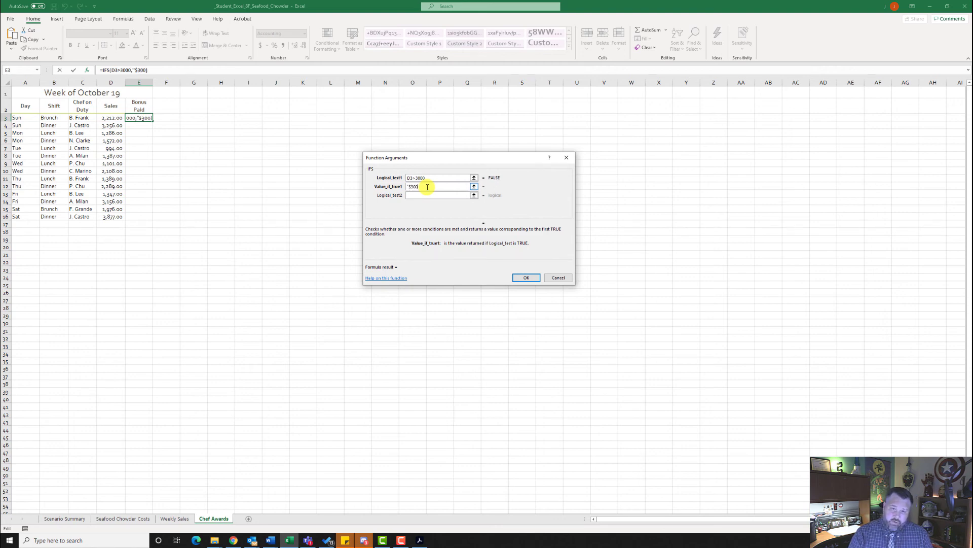
{"action": "type", "text": "\""}
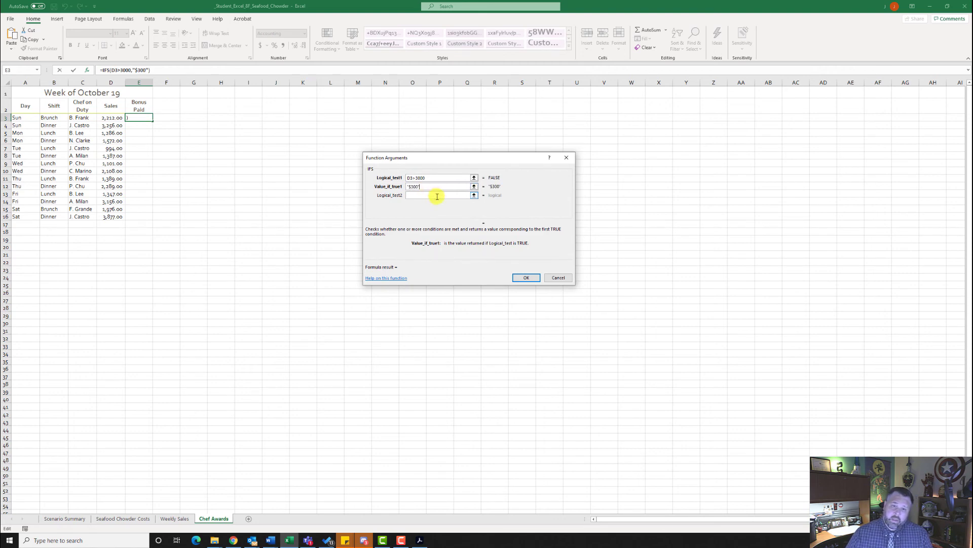
Set the second IFS test to D3>2000 with the value "$200" if true.
{"action": "left_click", "coordinate": [438, 195]}
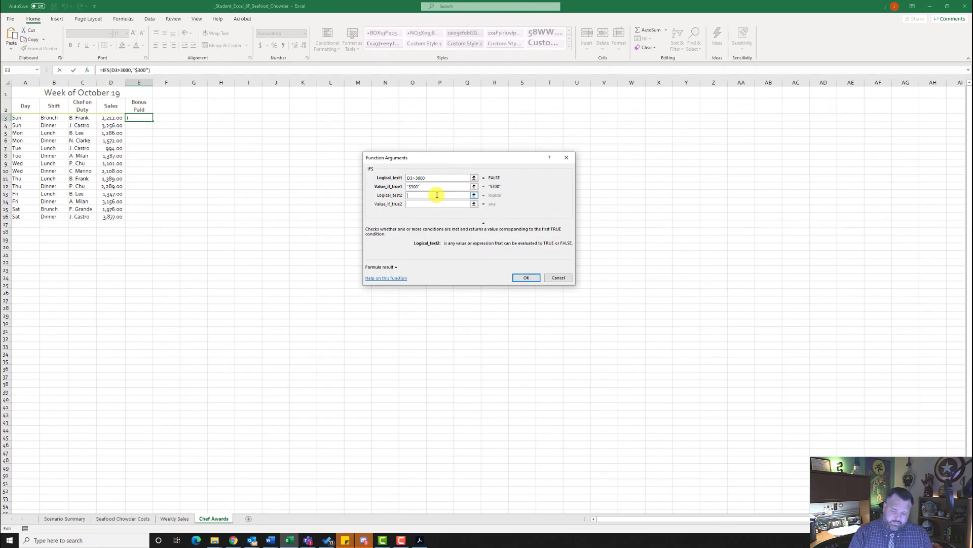
{"action": "type", "text": "D3"}
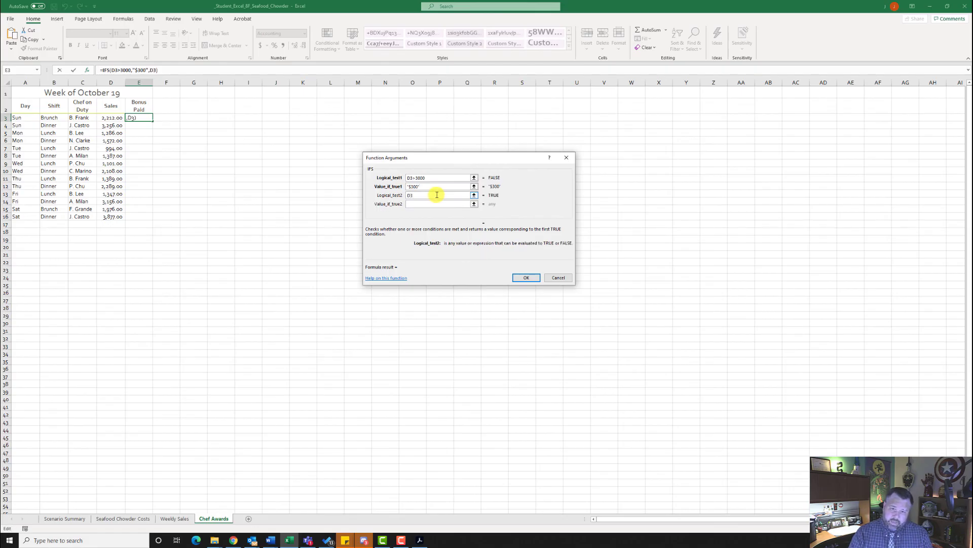
{"action": "type", "text": ">"}
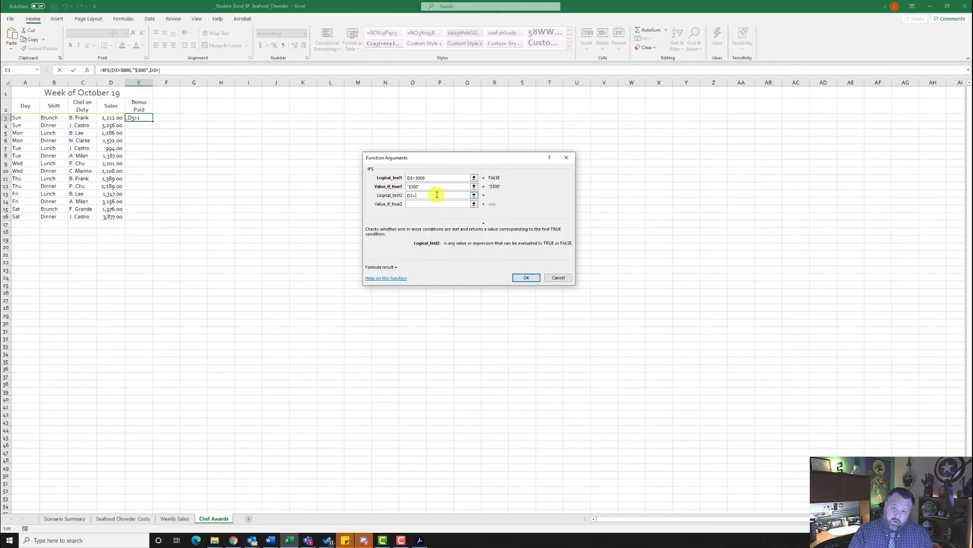
{"action": "type", "text": "2000"}
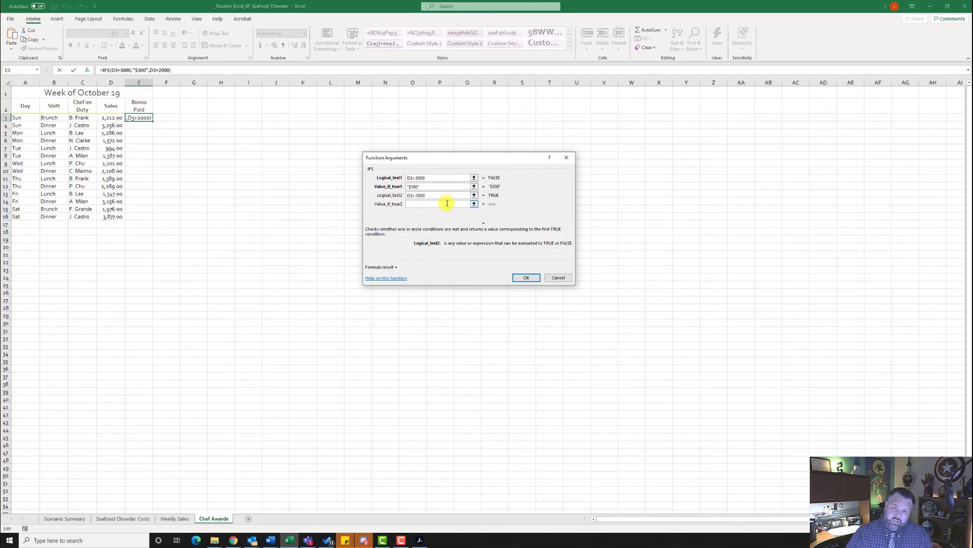
{"action": "left_click", "coordinate": [448, 204]}
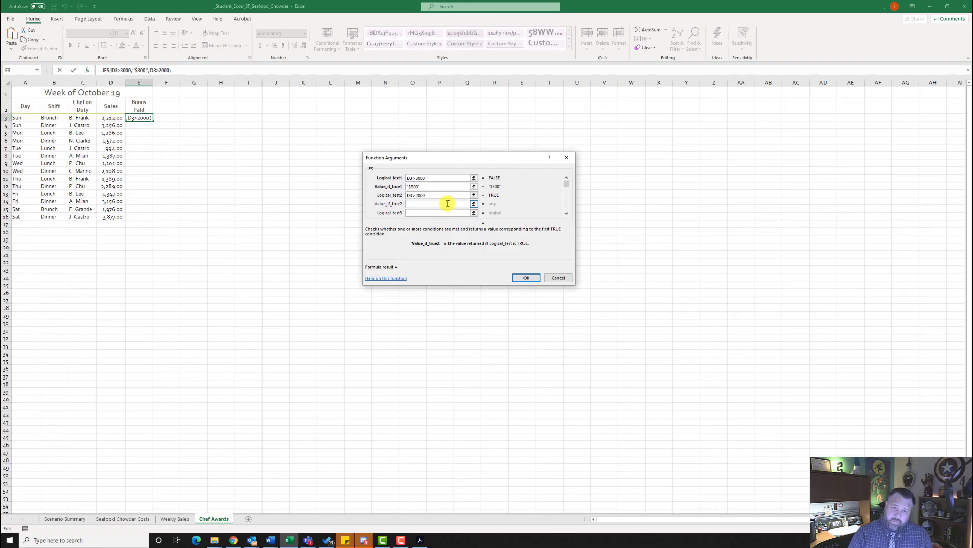
{"action": "type", "text": "\"$200"}
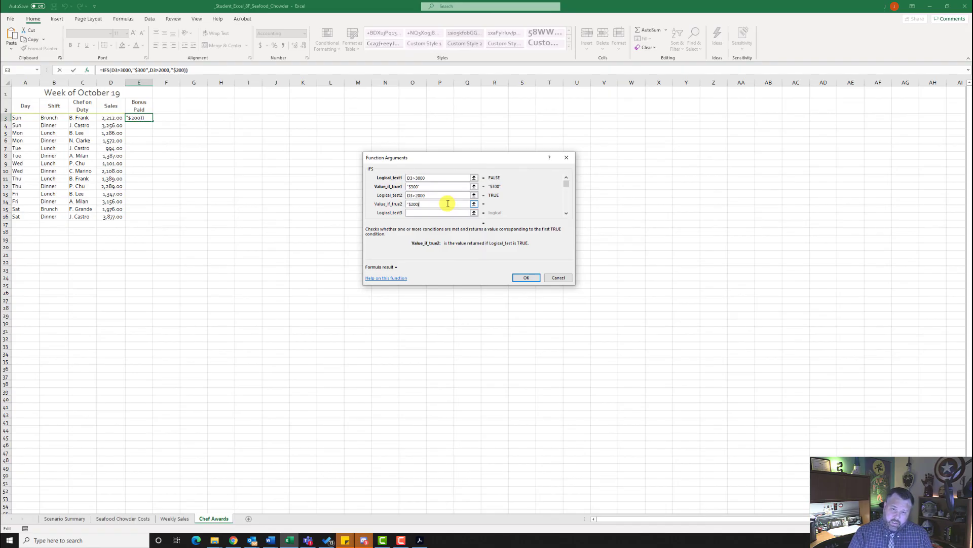
{"action": "key", "text": "BackSpace"}
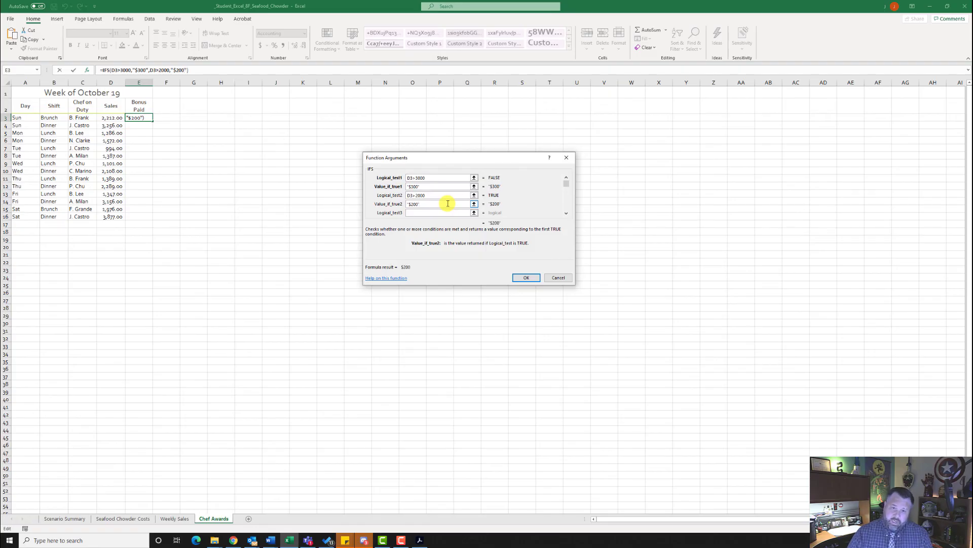
Set the third IFS test to D3>1500 with the value "$100" if true.
{"action": "left_click", "coordinate": [445, 212]}
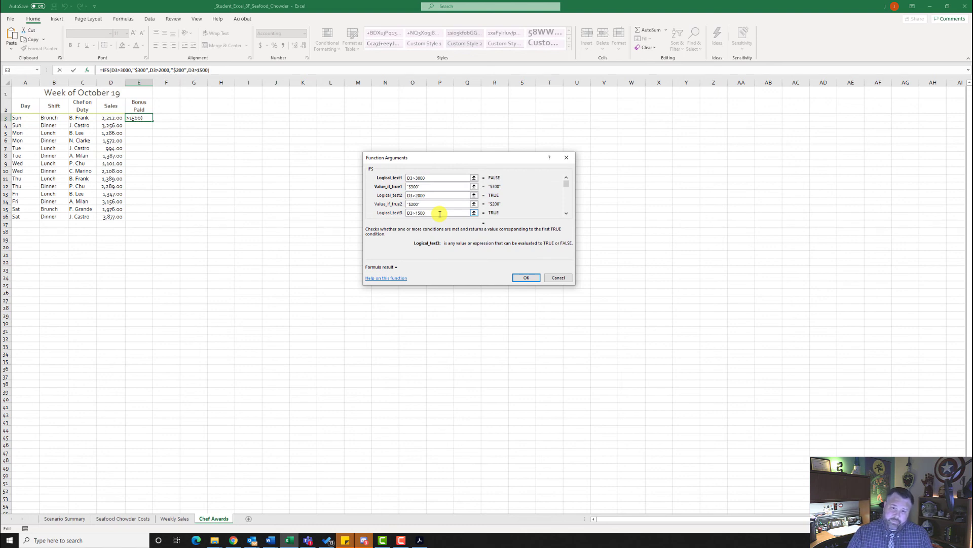
{"action": "left_click", "coordinate": [567, 213]}
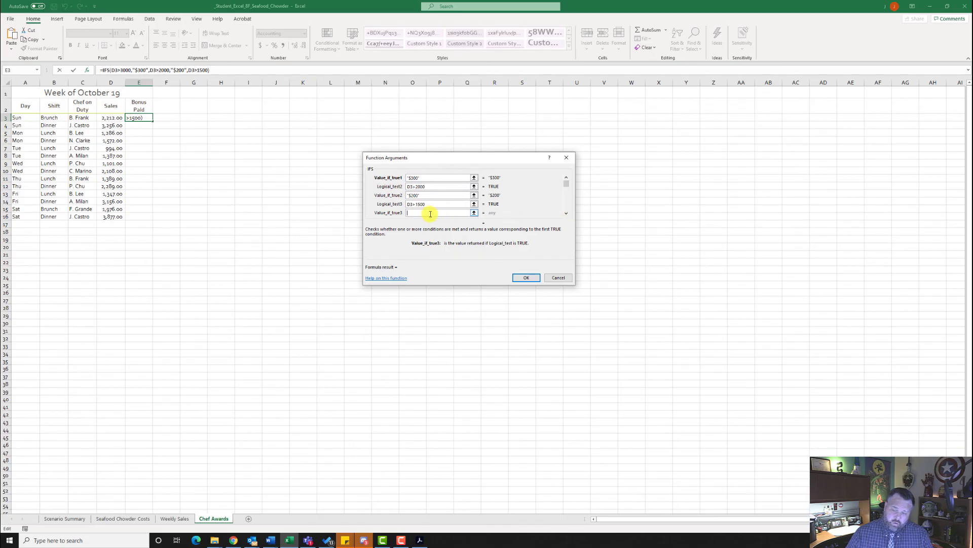
{"action": "type", "text": "\"$100"}
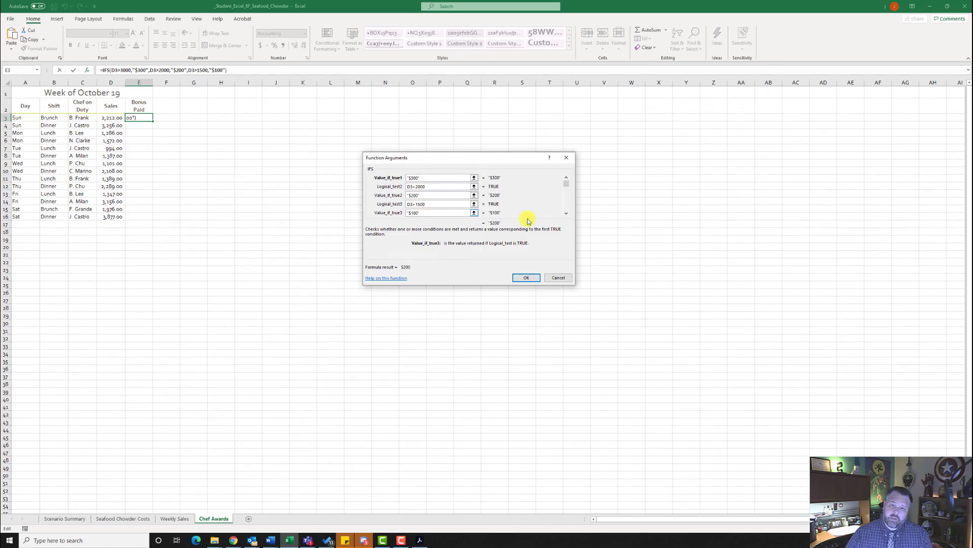
Set the fourth IFS test to D3<1500 with an empty text string ("") if true.
{"action": "left_click", "coordinate": [566, 213]}
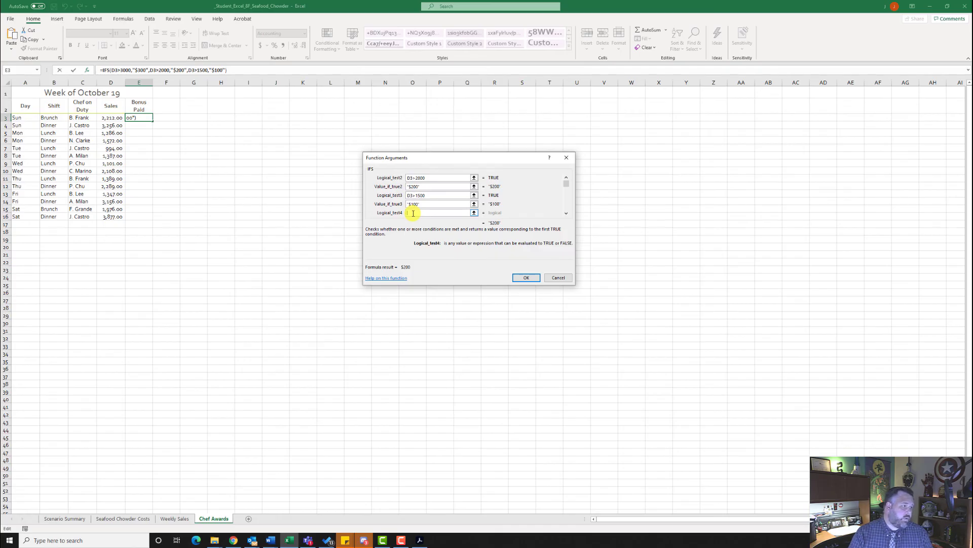
{"action": "type", "text": "D3<1500"}
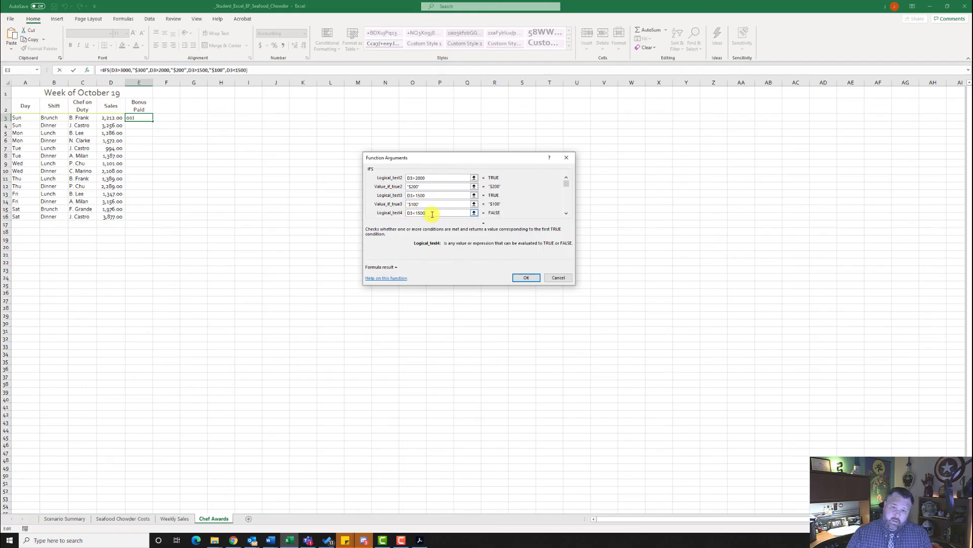
{"action": "left_click", "coordinate": [565, 214]}
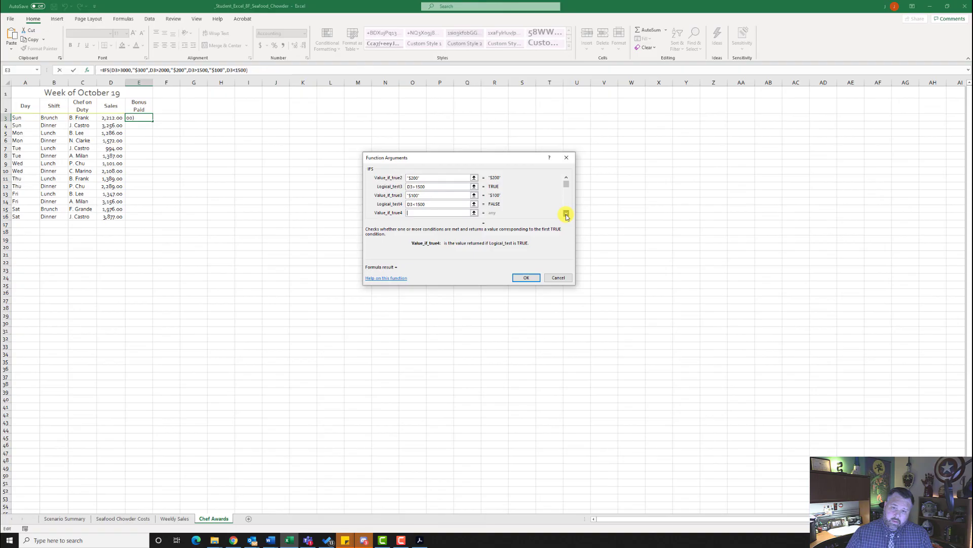
{"action": "left_click", "coordinate": [435, 212]}
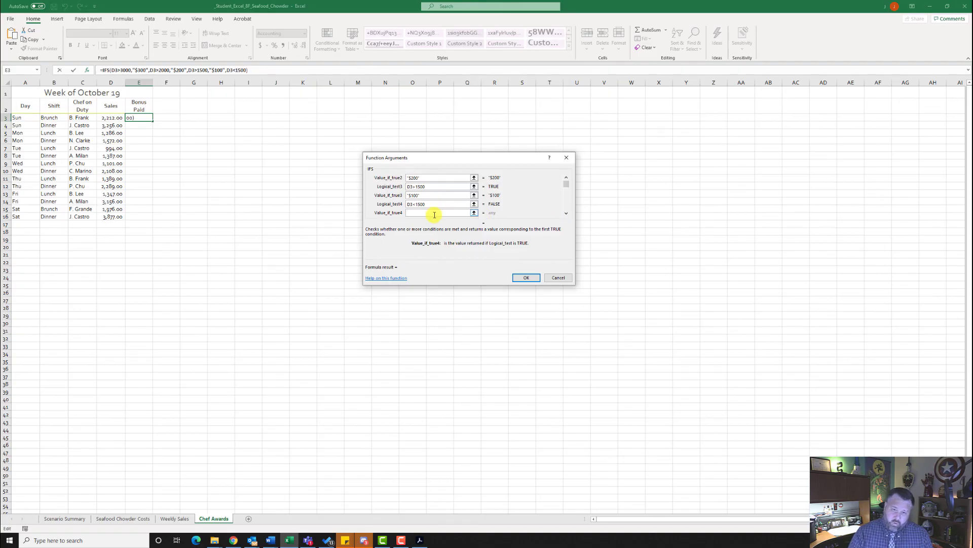
{"action": "type", "text": "\""}
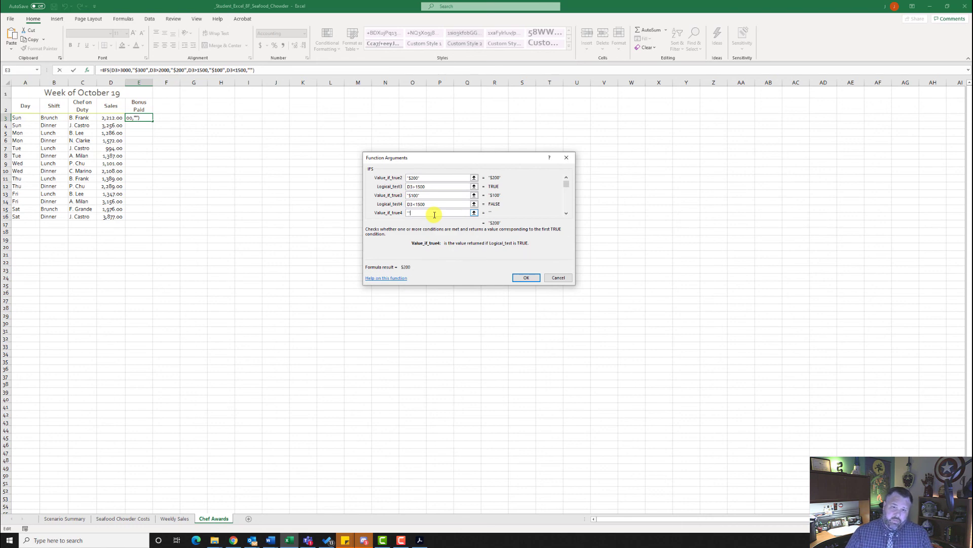
Review and accept the IFS arguments, and fill the bonus formula from E3 down to E16.
{"action": "left_click", "coordinate": [568, 181]}
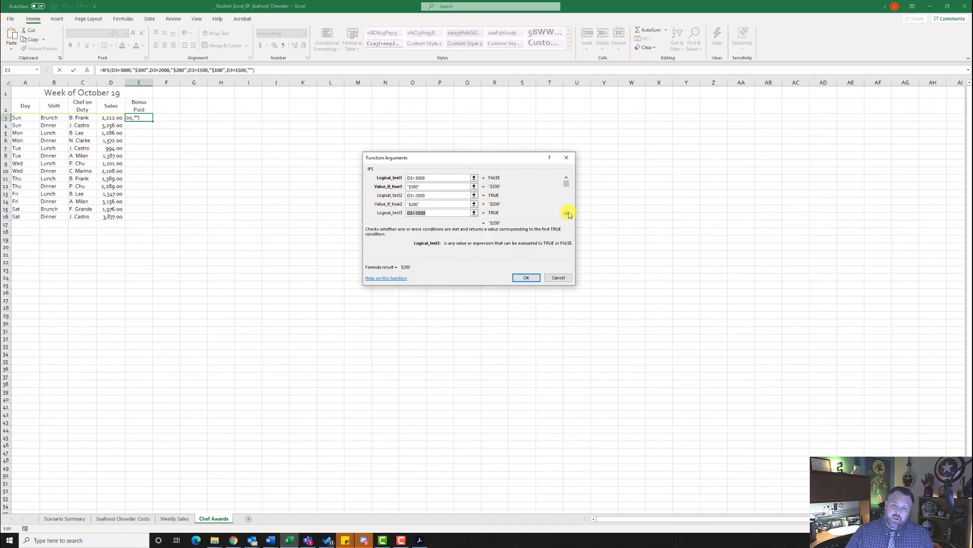
{"action": "key", "text": "Tab"}
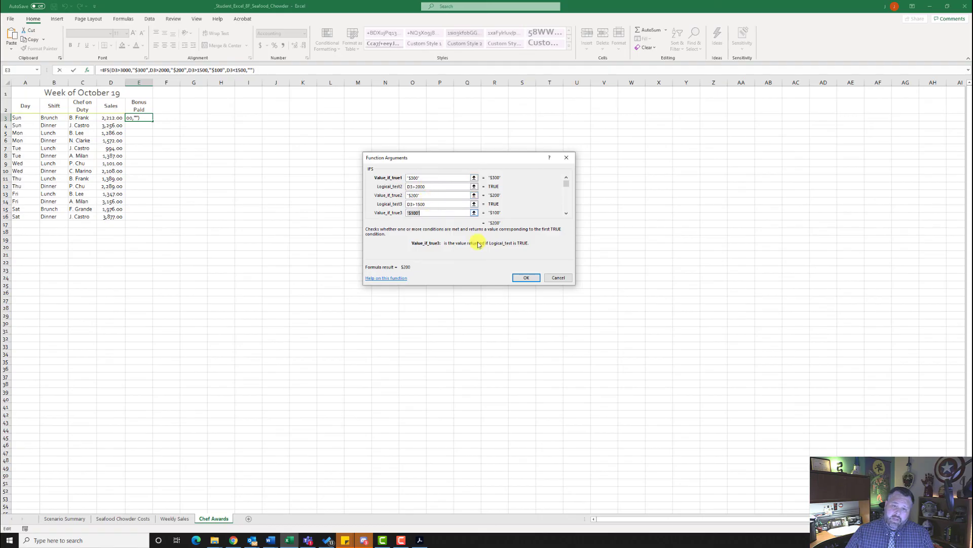
{"action": "left_click", "coordinate": [527, 279]}
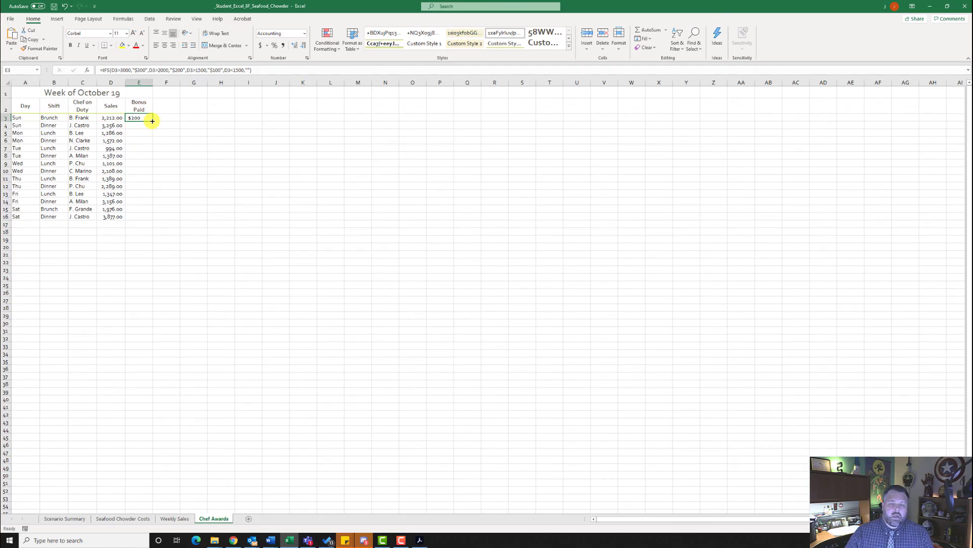
{"action": "left_click_drag", "start_coordinate": [152, 121], "coordinate": [149, 222]}
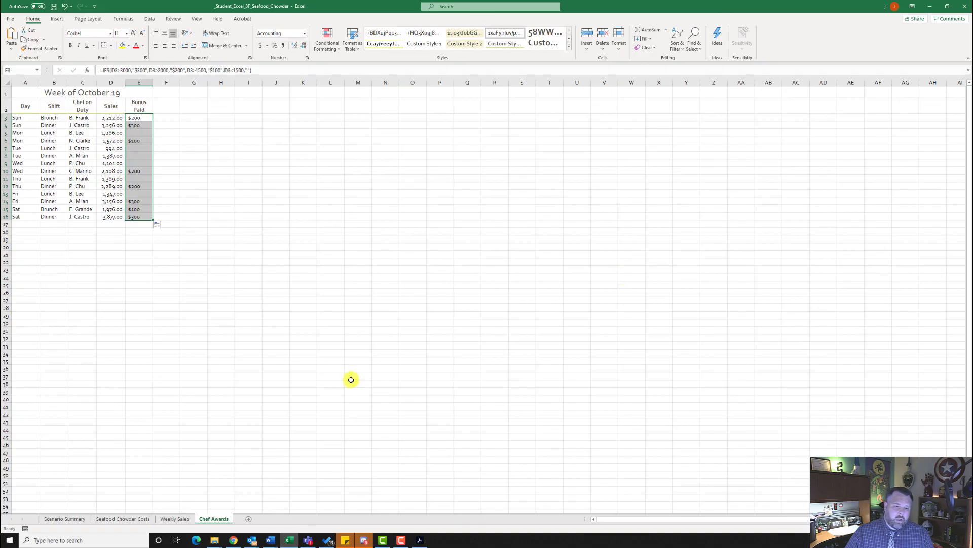
Return to the Scenario Summary sheet and save the workbook.
{"action": "left_click", "coordinate": [69, 520]}
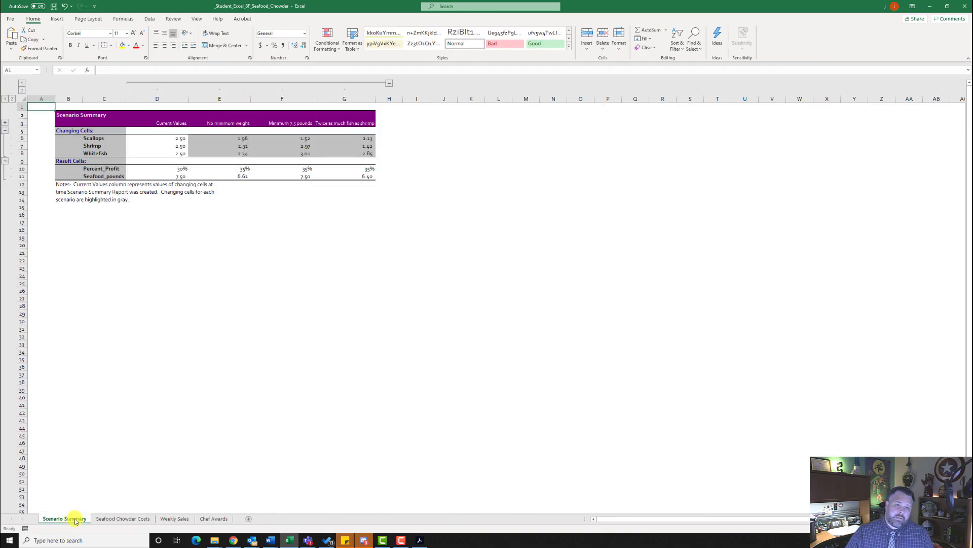
{"action": "left_click", "coordinate": [54, 10]}
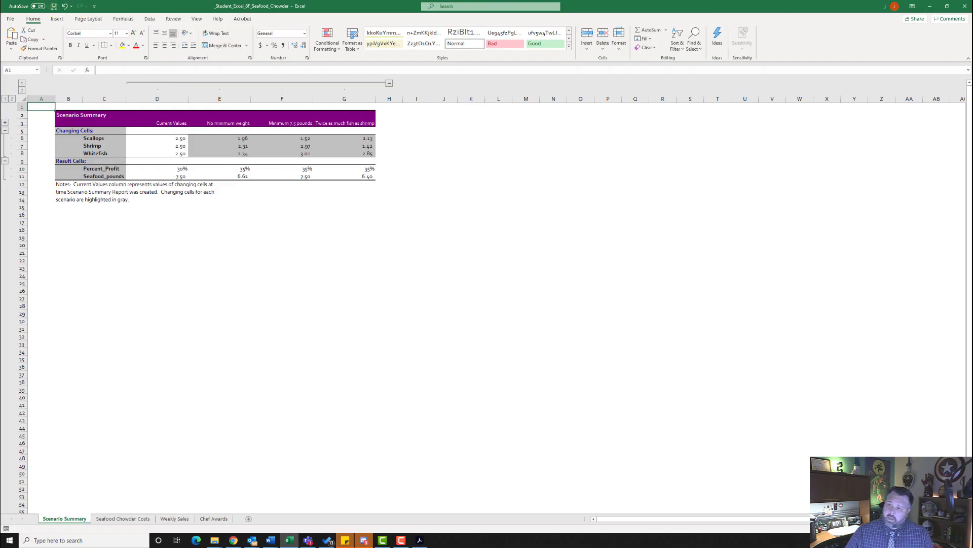
Switch to the MyLab IT assignment page in Chrome, upload _Student_Excel_8F_Seafood_Chowder.xlsx as the completed assignment, and submit it for grading.
{"action": "left_click", "coordinate": [931, 7]}
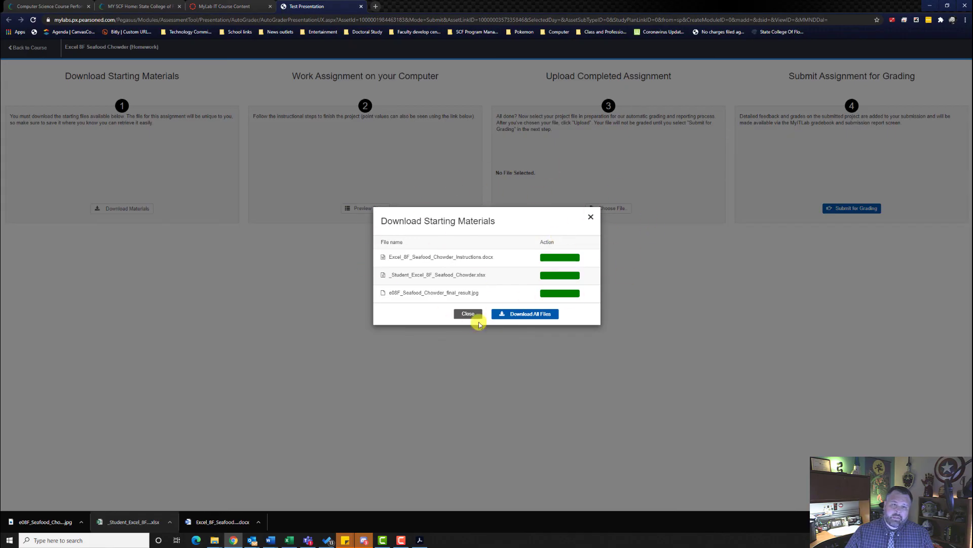
{"action": "left_click", "coordinate": [590, 217]}
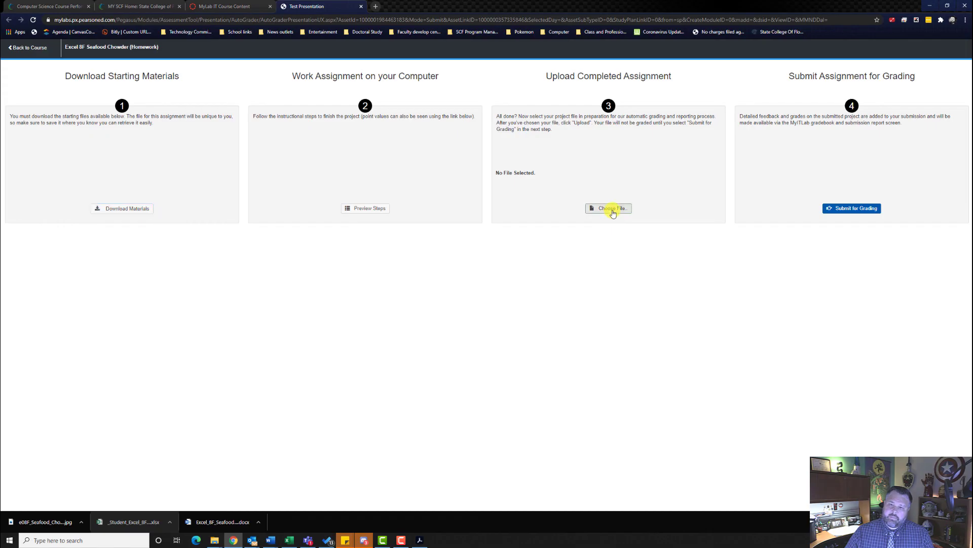
{"action": "left_click", "coordinate": [612, 210]}
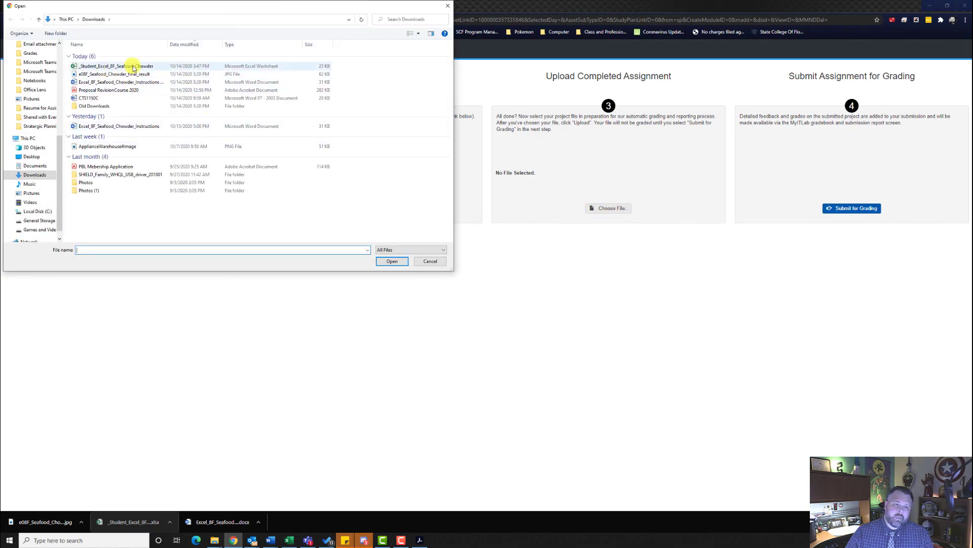
{"action": "left_click", "coordinate": [133, 69]}
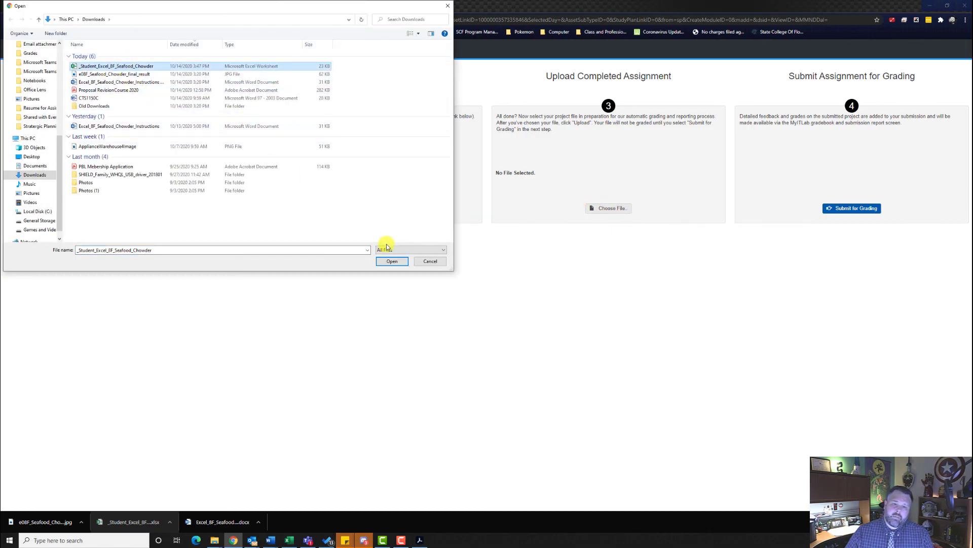
{"action": "left_click", "coordinate": [390, 262]}
{"action": "left_click", "coordinate": [573, 208]}
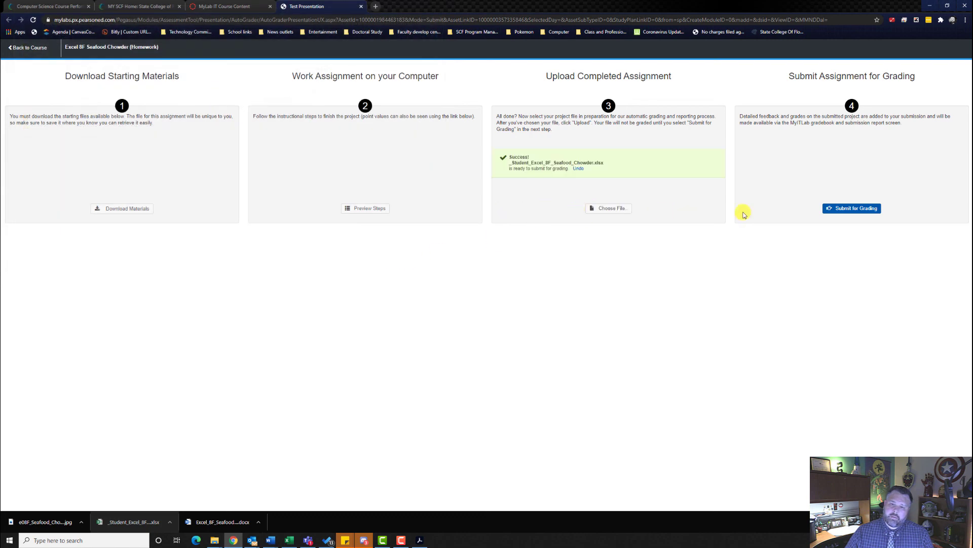
{"action": "left_click", "coordinate": [862, 208]}
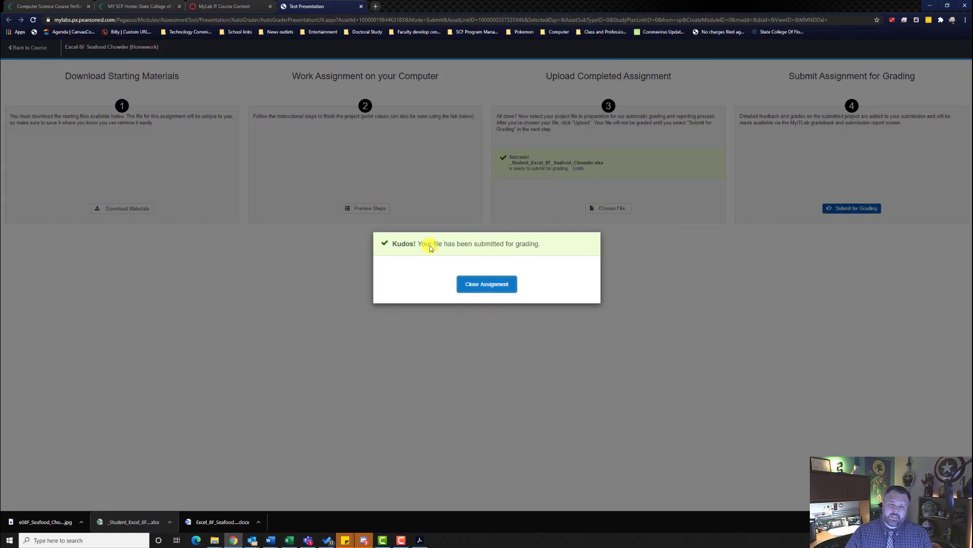
{"action": "left_click", "coordinate": [361, 6]}
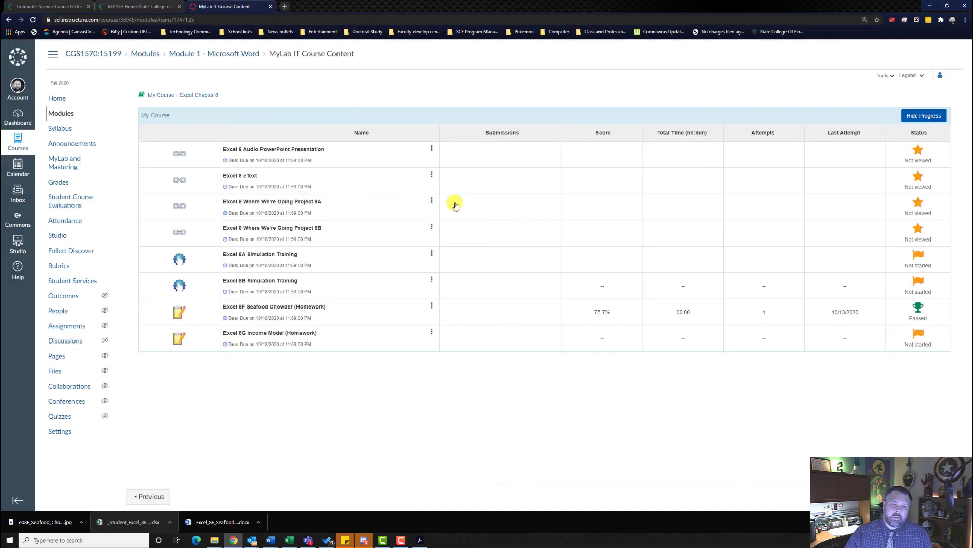
View the submissions for Excel 8F Seafood Chowder (Homework) and examine the score card detail of Submission 3/3.
{"action": "left_click", "coordinate": [432, 307]}
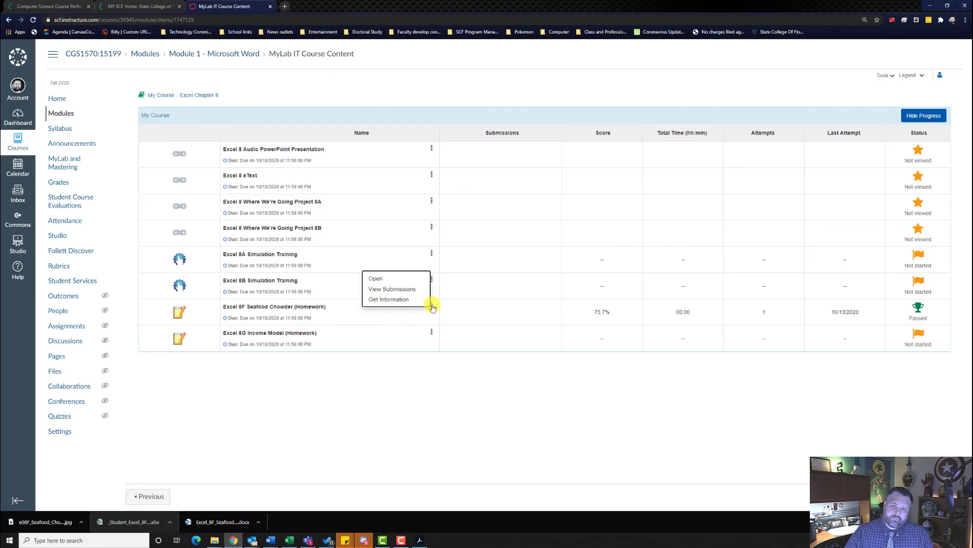
{"action": "left_click", "coordinate": [399, 292]}
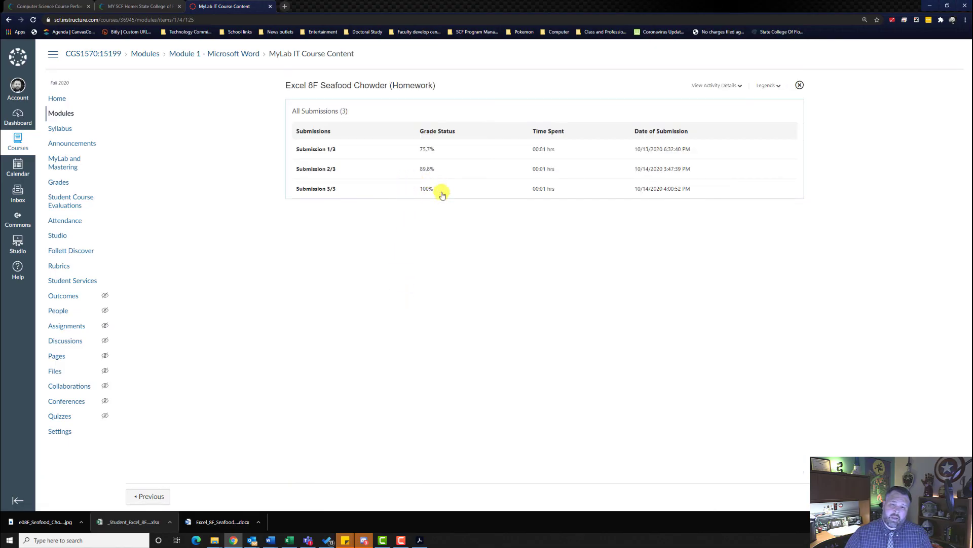
{"action": "left_click", "coordinate": [320, 192]}
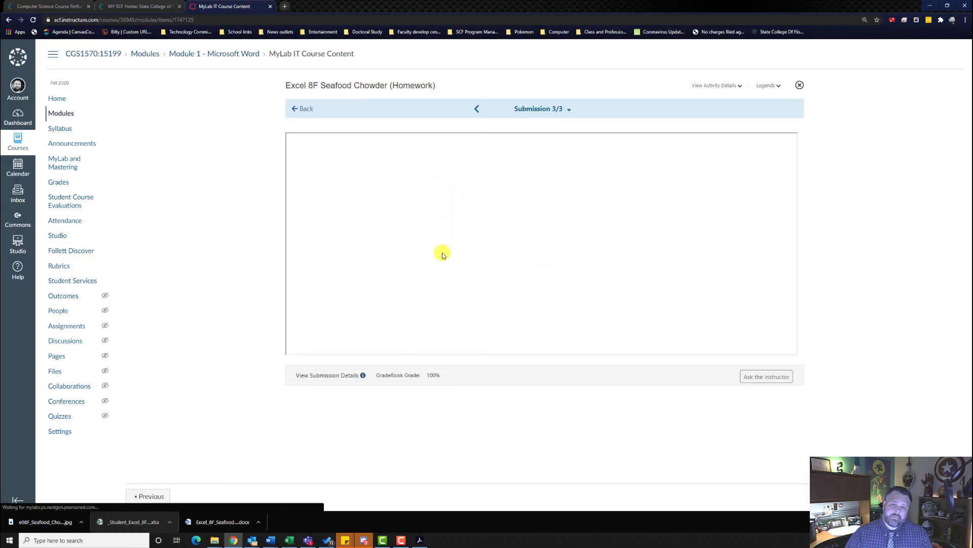
{"action": "scroll", "coordinate": [423, 249], "scroll_direction": "down", "scroll_amount": 3}
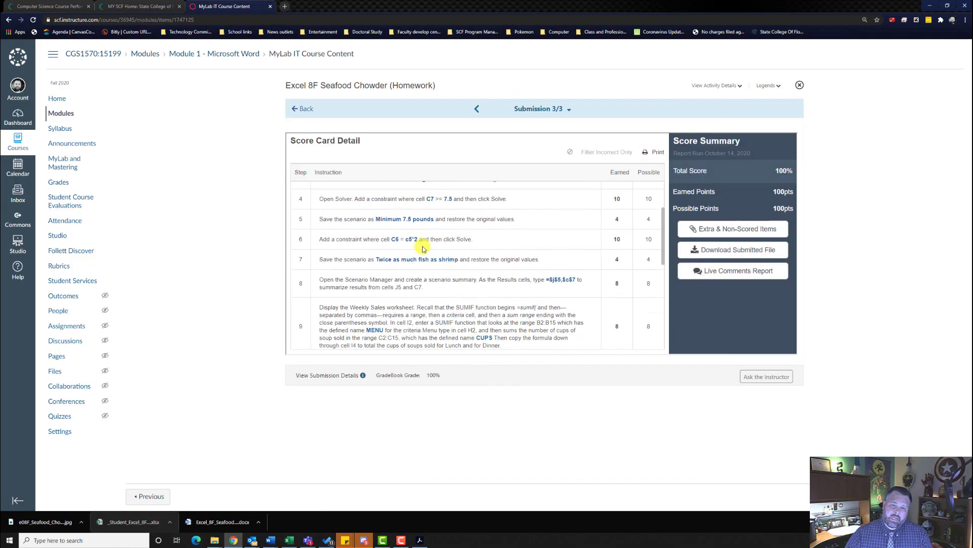
{"action": "scroll", "coordinate": [423, 249], "scroll_direction": "down", "scroll_amount": 5}
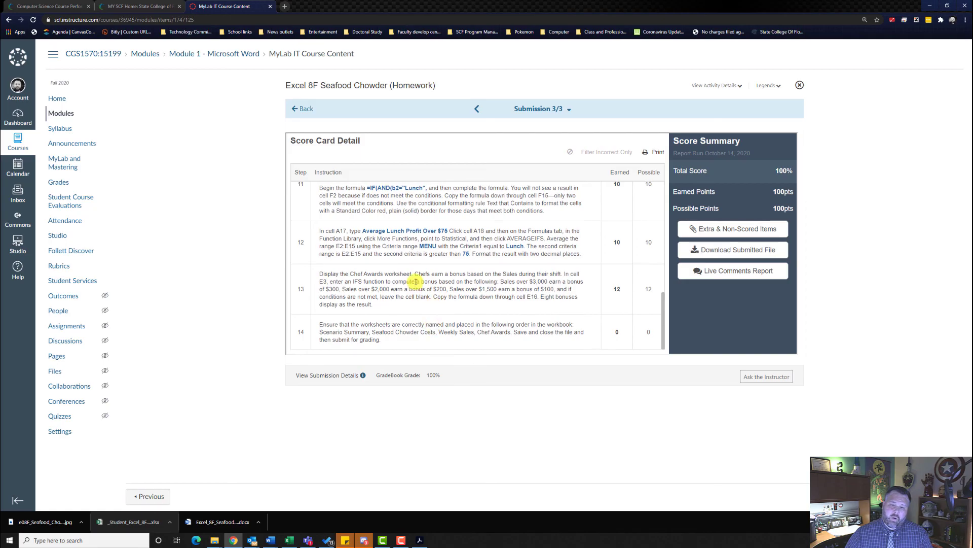
{"action": "scroll", "coordinate": [416, 281], "scroll_direction": "up", "scroll_amount": 7}
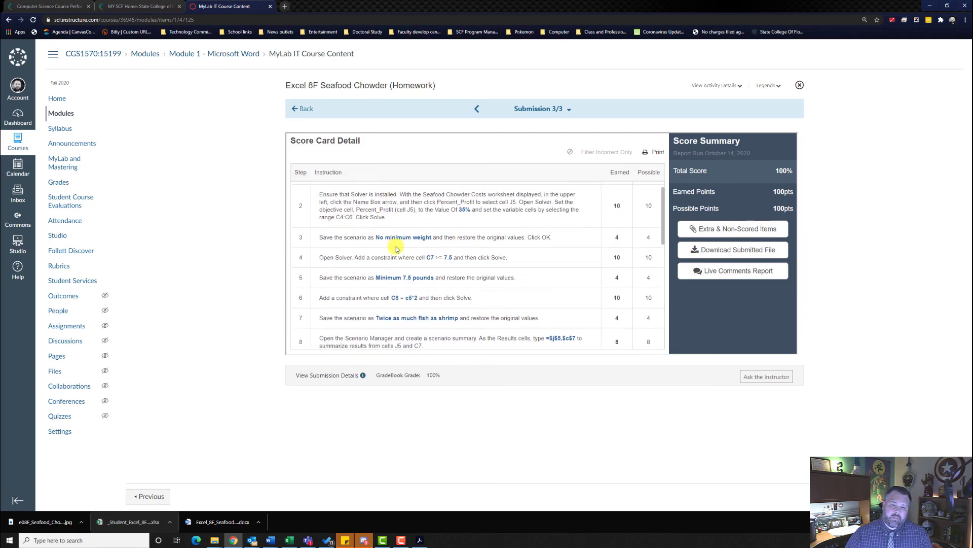